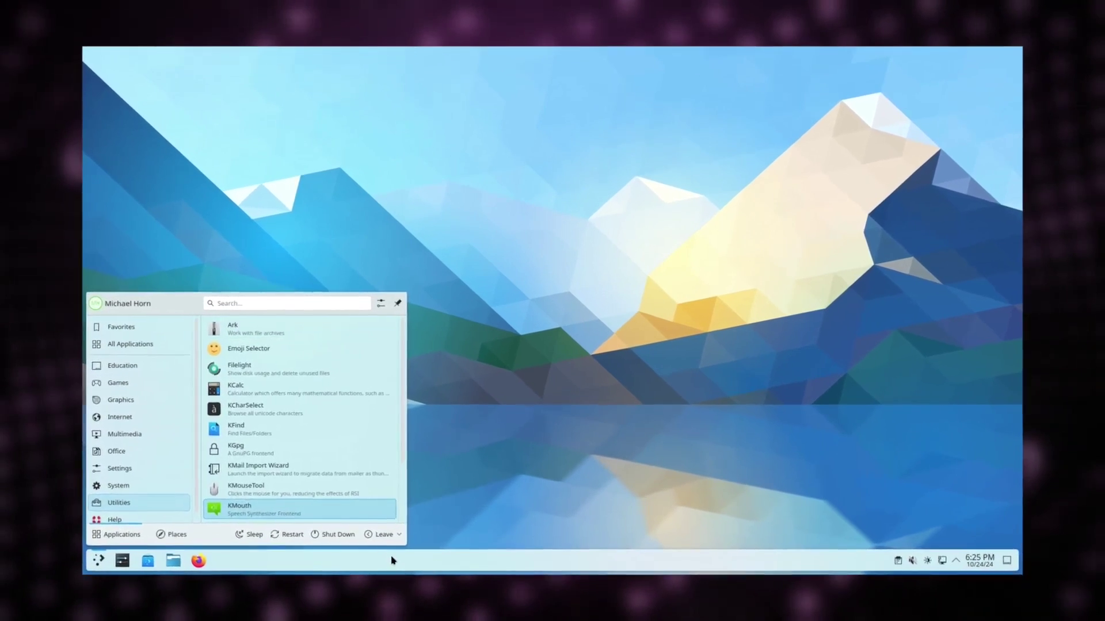
# Open the configuration mode of the desktop panel
pyautogui.rightClick(406, 538)
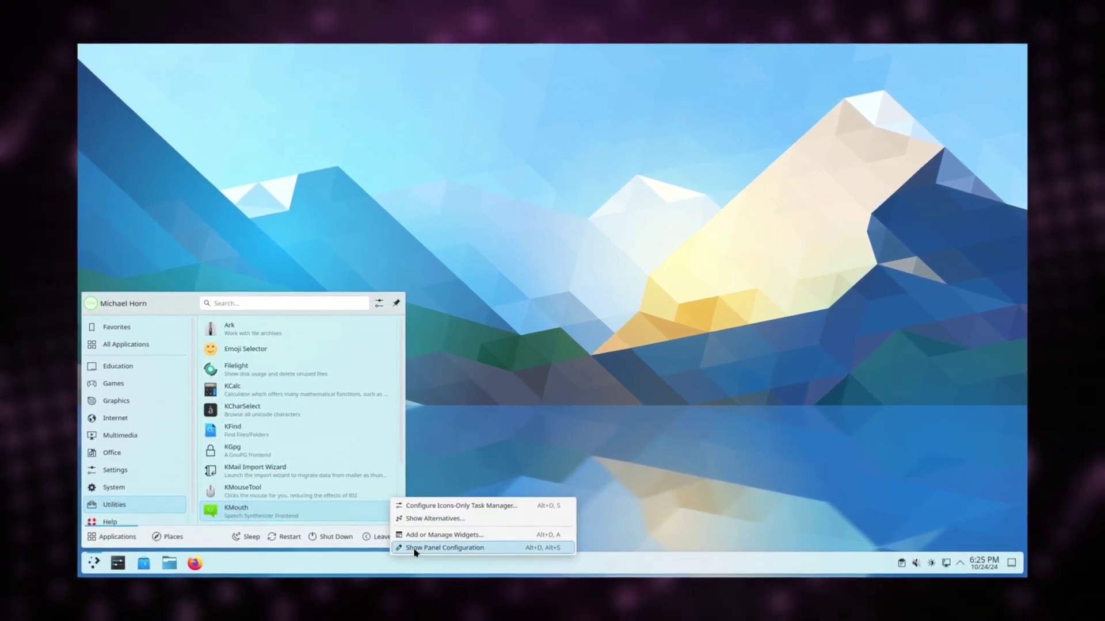
pyautogui.click(414, 550)
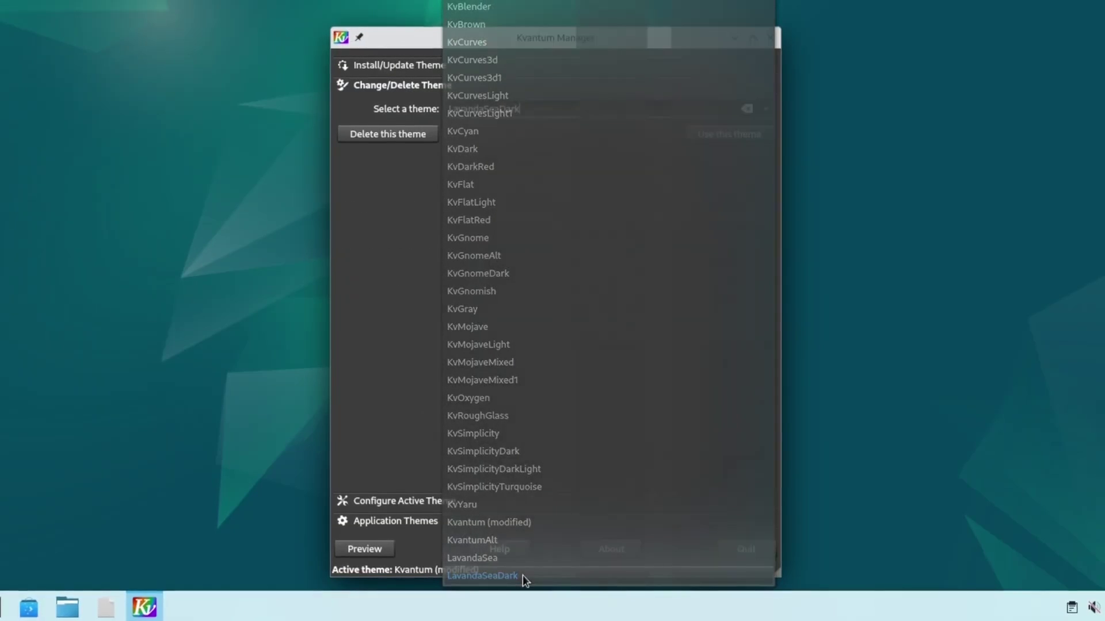
# Choose LavandaSeaDark as the theme in Kvantum Manager and make it the active theme
pyautogui.click(522, 579)
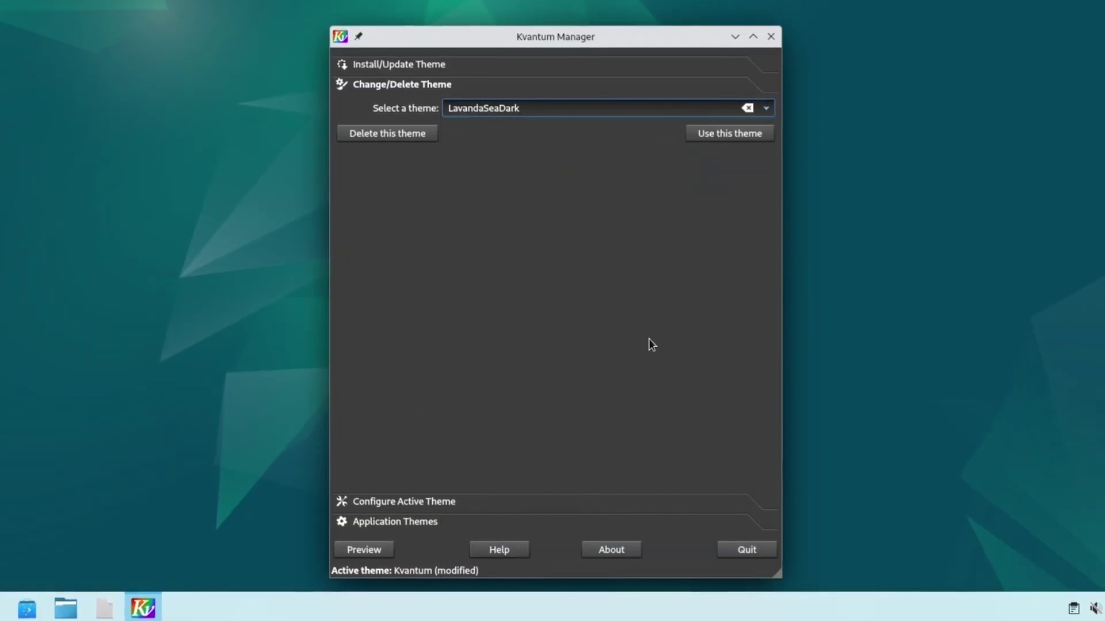
pyautogui.click(729, 137)
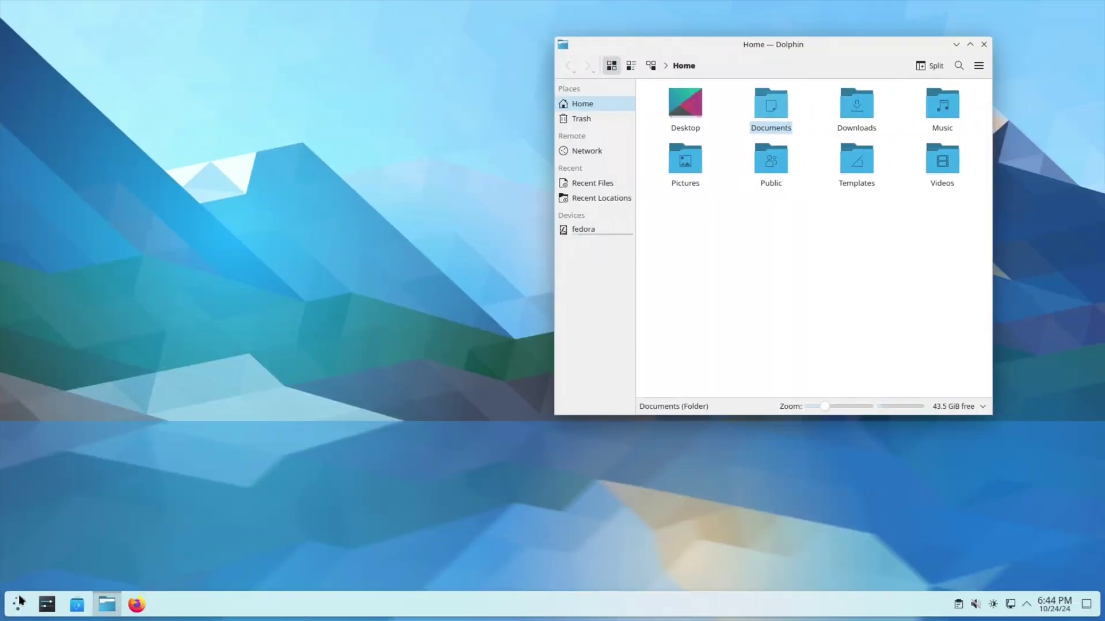
# Look through the application launcher's favorites and categories, and close it again
pyautogui.press('super')
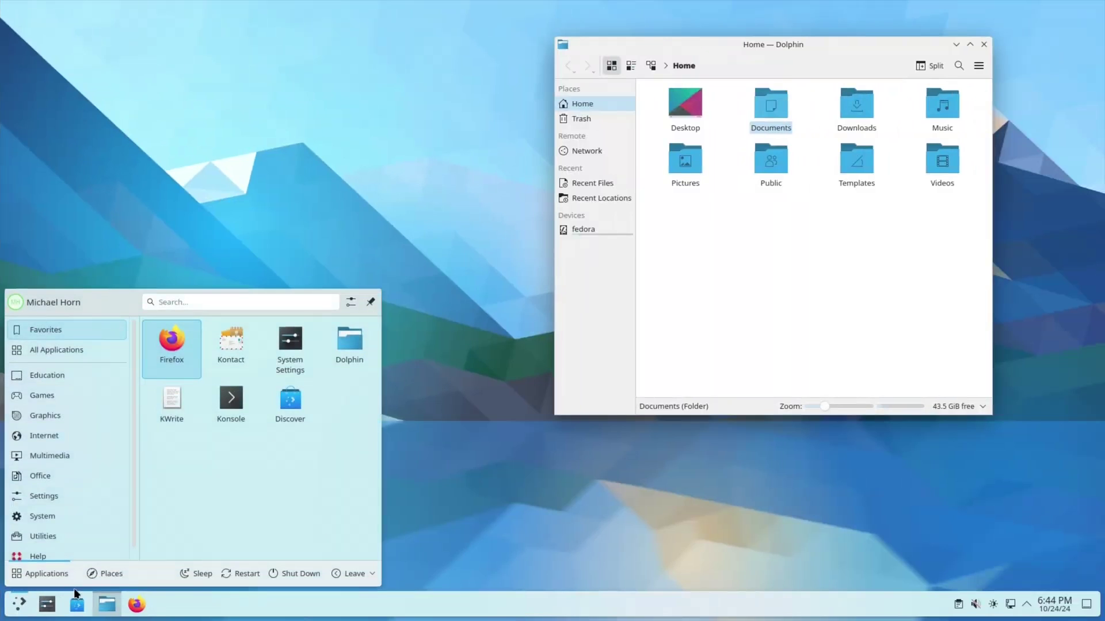
pyautogui.click(1025, 603)
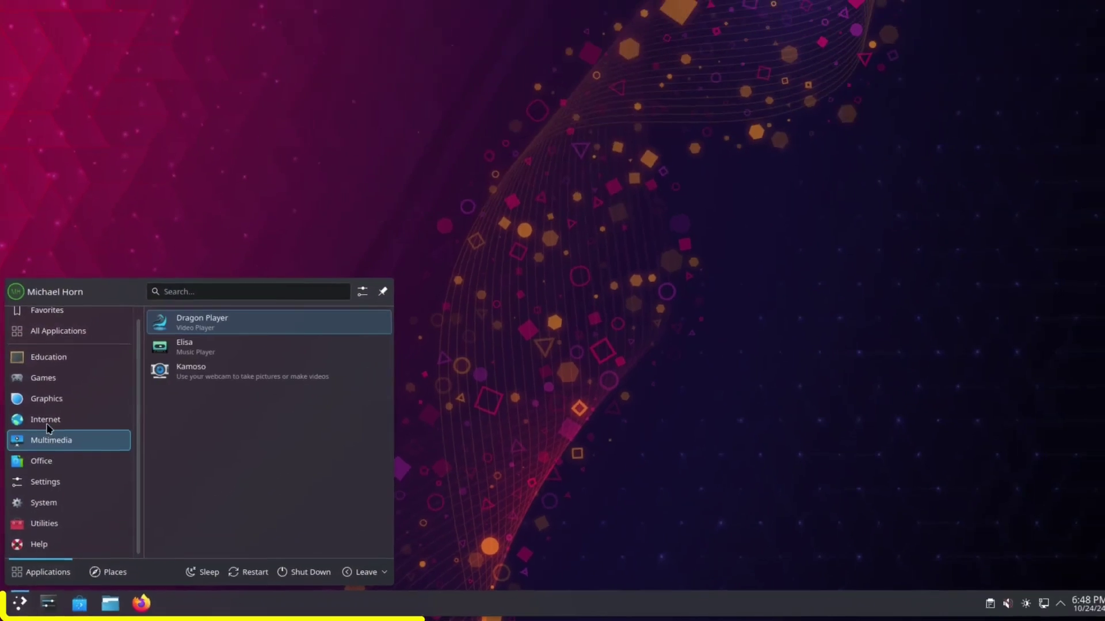
pyautogui.moveTo(68, 314)
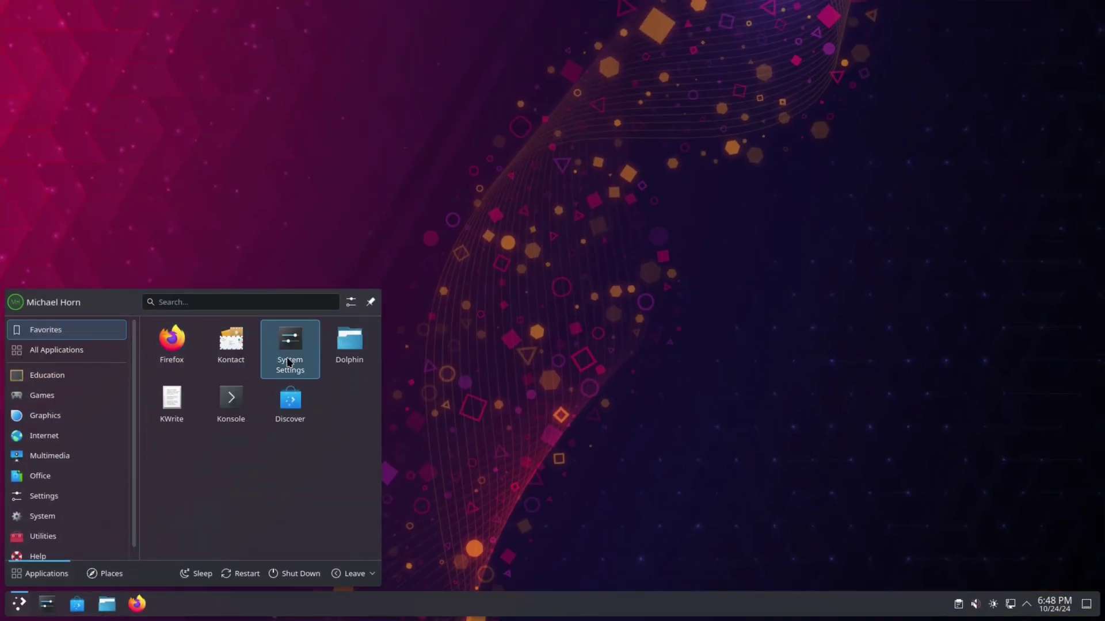
pyautogui.click(461, 415)
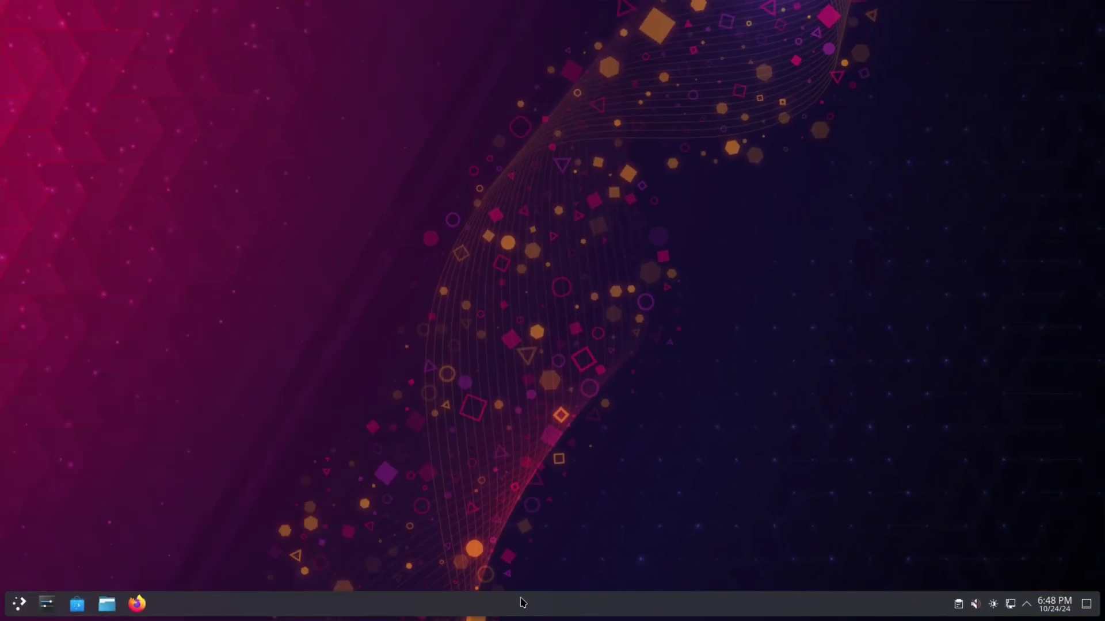
# View the system tray pop-ups for volume, Brightness and Color, Networks and the hidden items
pyautogui.click(974, 604)
pyautogui.click(992, 604)
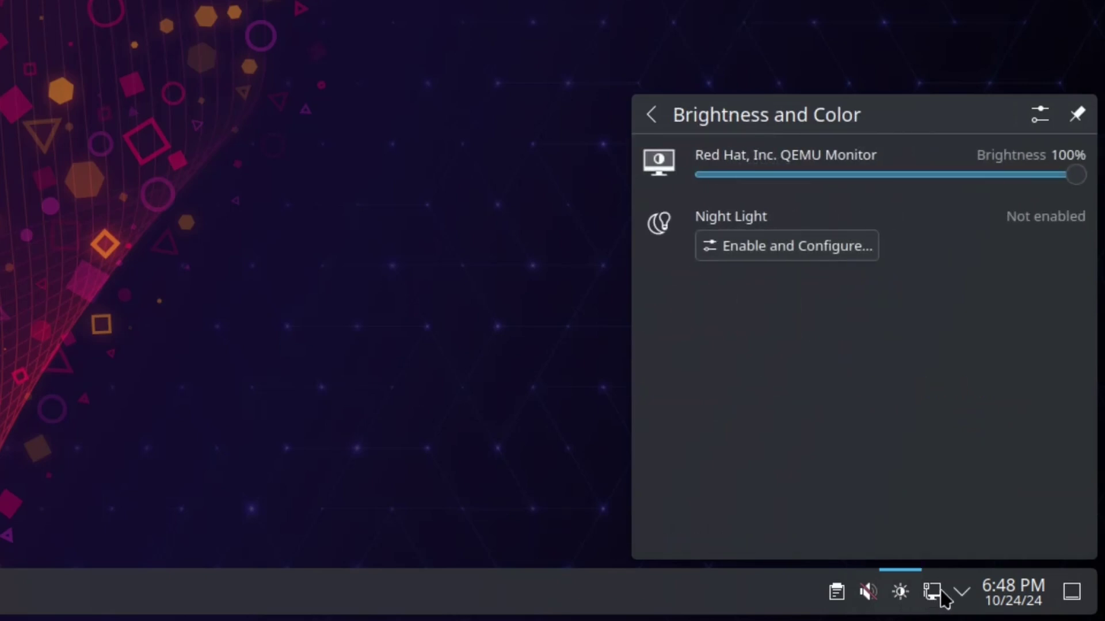
pyautogui.click(942, 594)
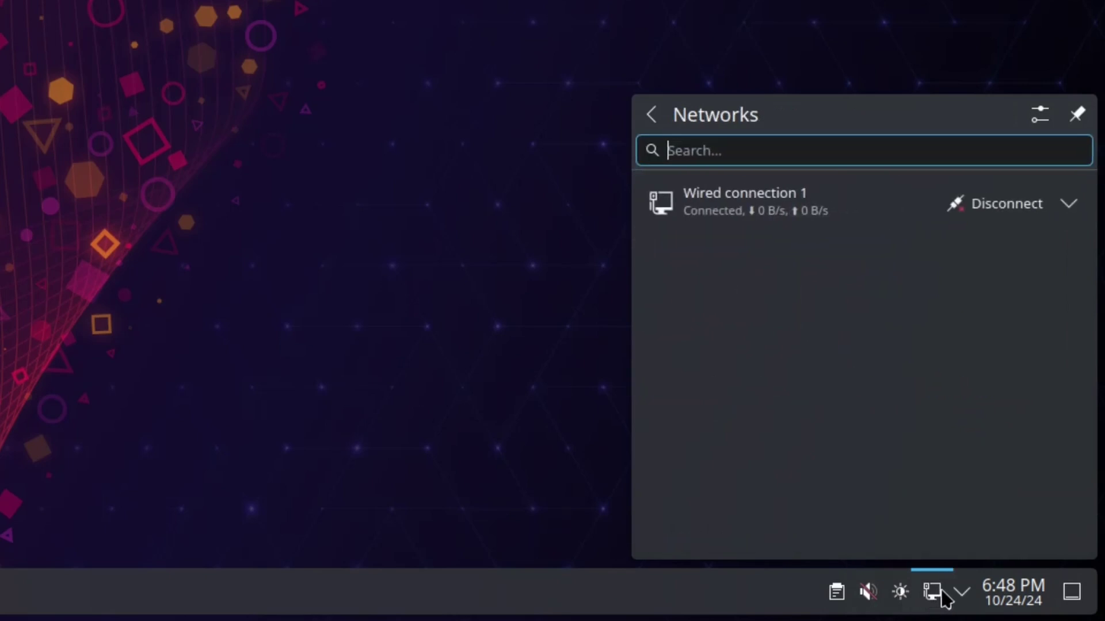
pyautogui.click(964, 595)
pyautogui.click(964, 595)
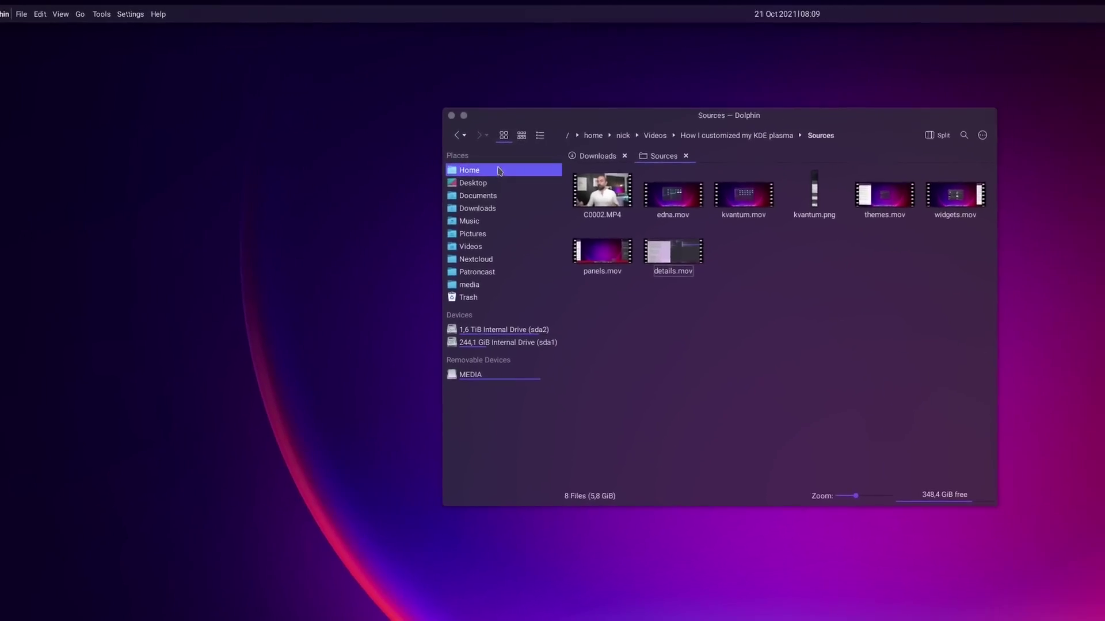
# Reposition the Dolphin file manager window on the desktop
pyautogui.moveTo(525, 117); pyautogui.dragTo(585, 185)
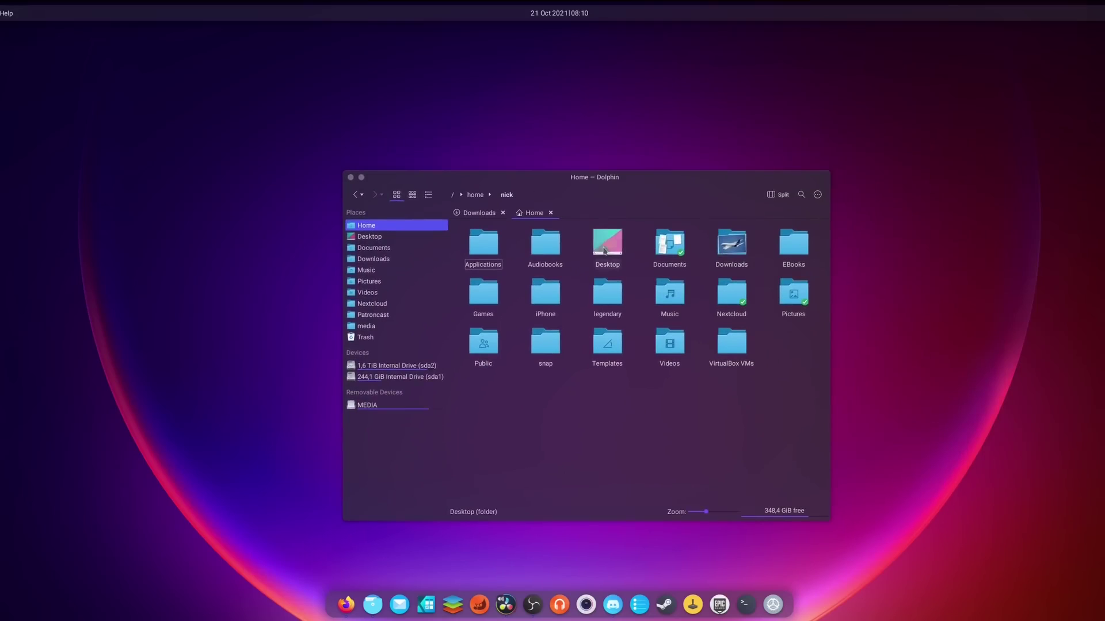
pyautogui.click(374, 613)
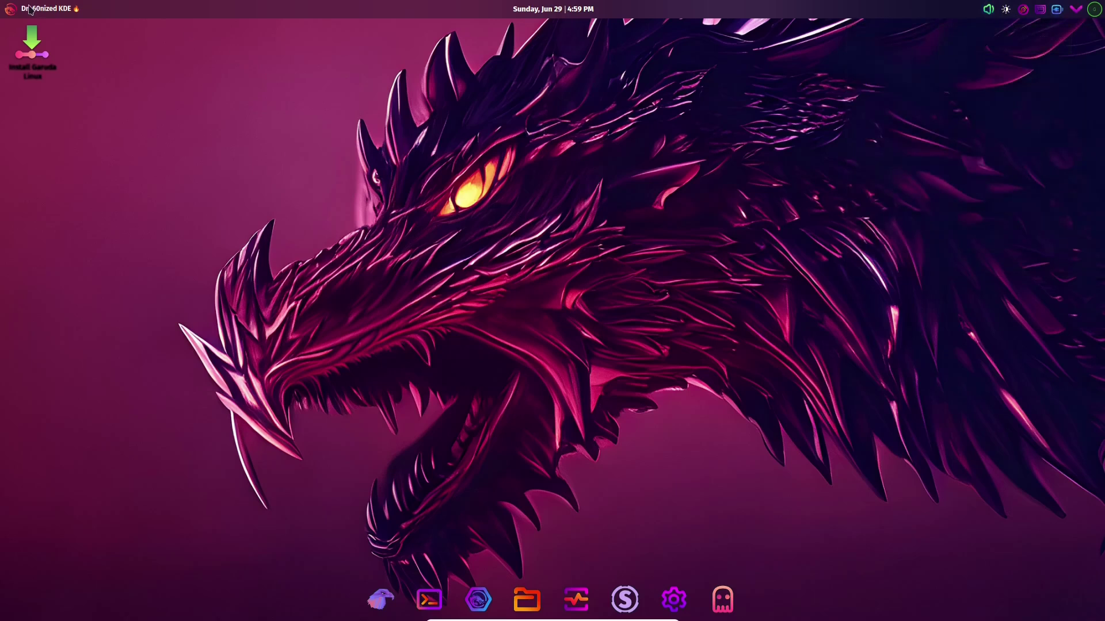
# Look through the Touchscreen, Game Controller and Sound pages of System Settings
pyautogui.click(11, 10)
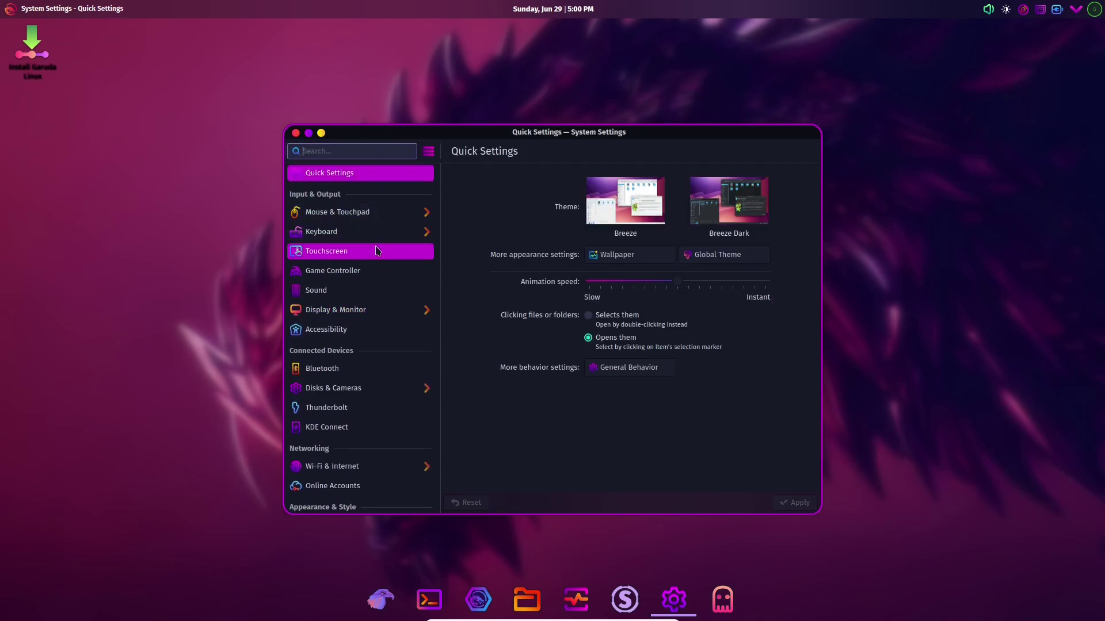
pyautogui.click(376, 251)
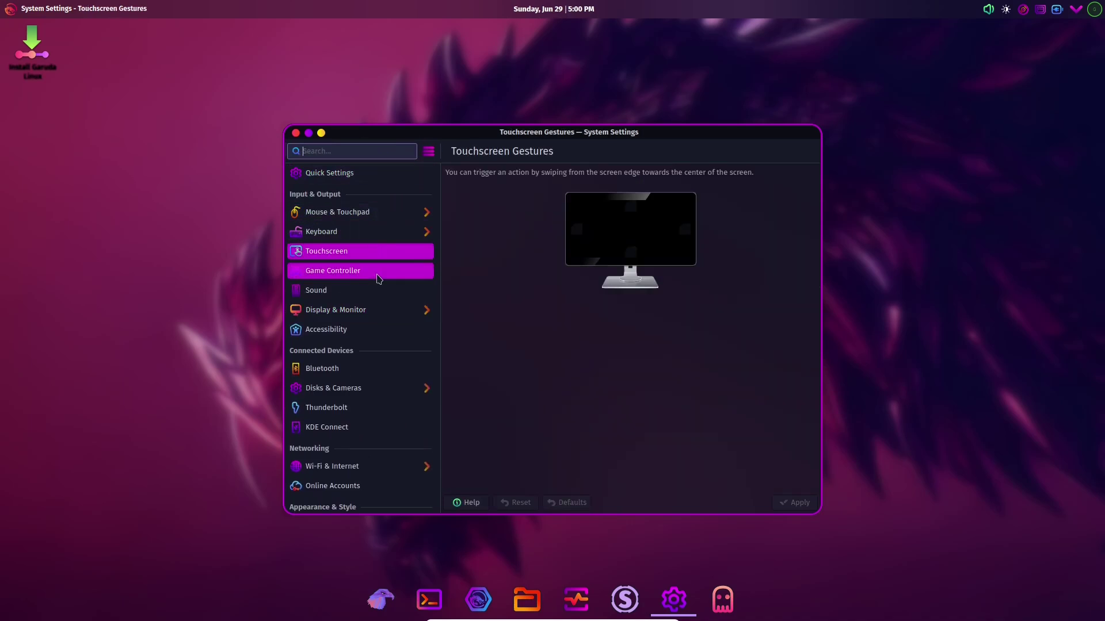
pyautogui.click(380, 271)
pyautogui.click(382, 290)
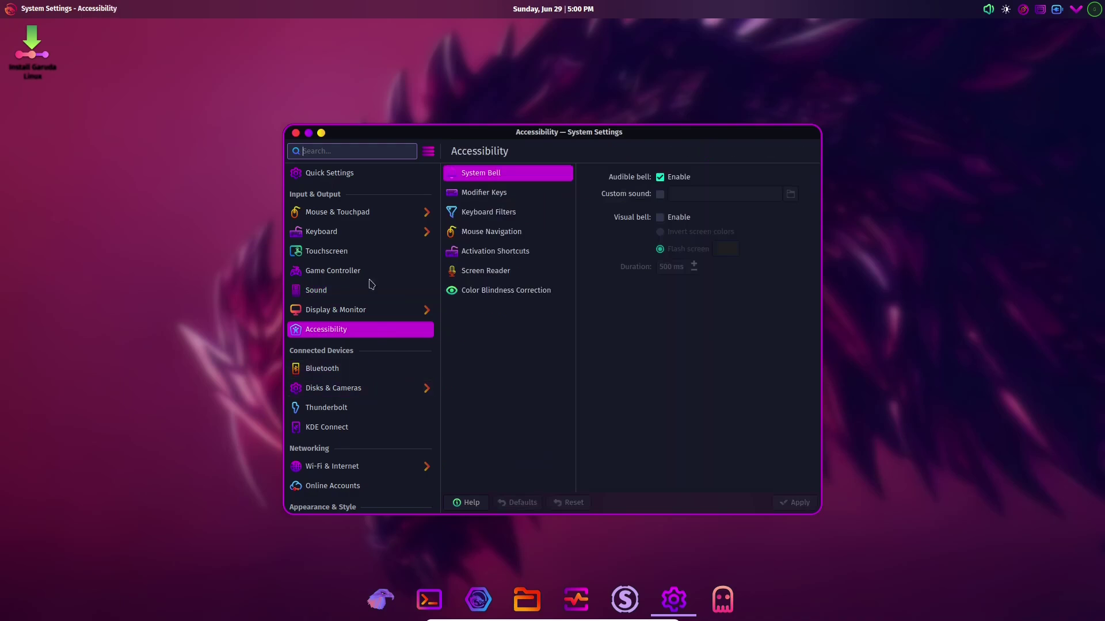
# Examine the Keyboard page and the Touchpad and Screen Edges pages under Mouse & Touchpad in System Settings
pyautogui.click(363, 225)
pyautogui.click(346, 196)
pyautogui.click(341, 175)
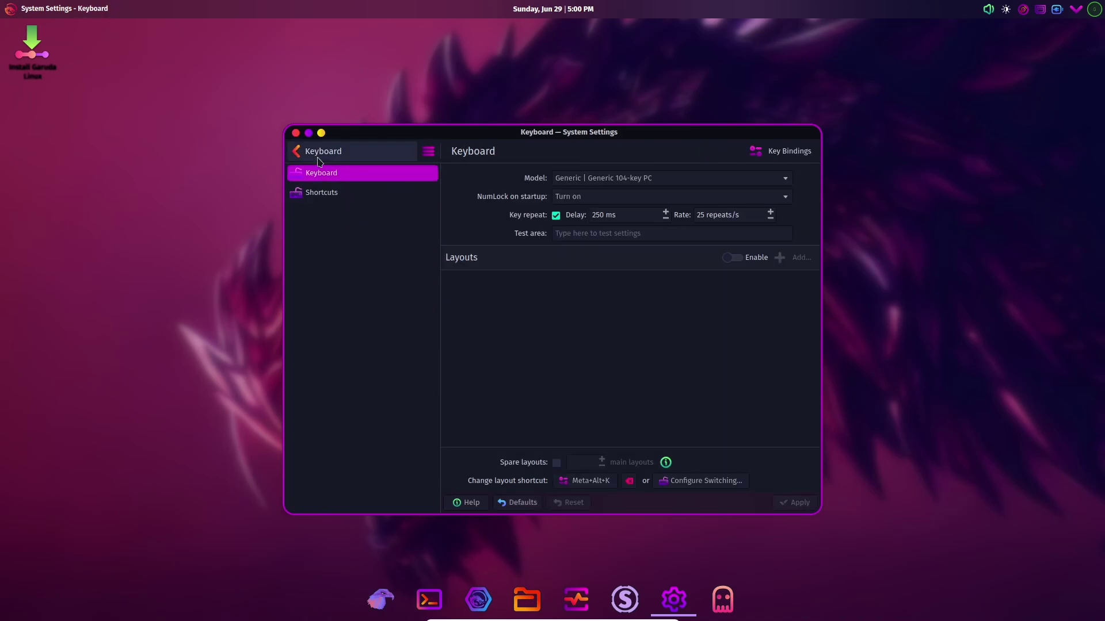
pyautogui.click(315, 152)
pyautogui.click(341, 211)
pyautogui.click(343, 199)
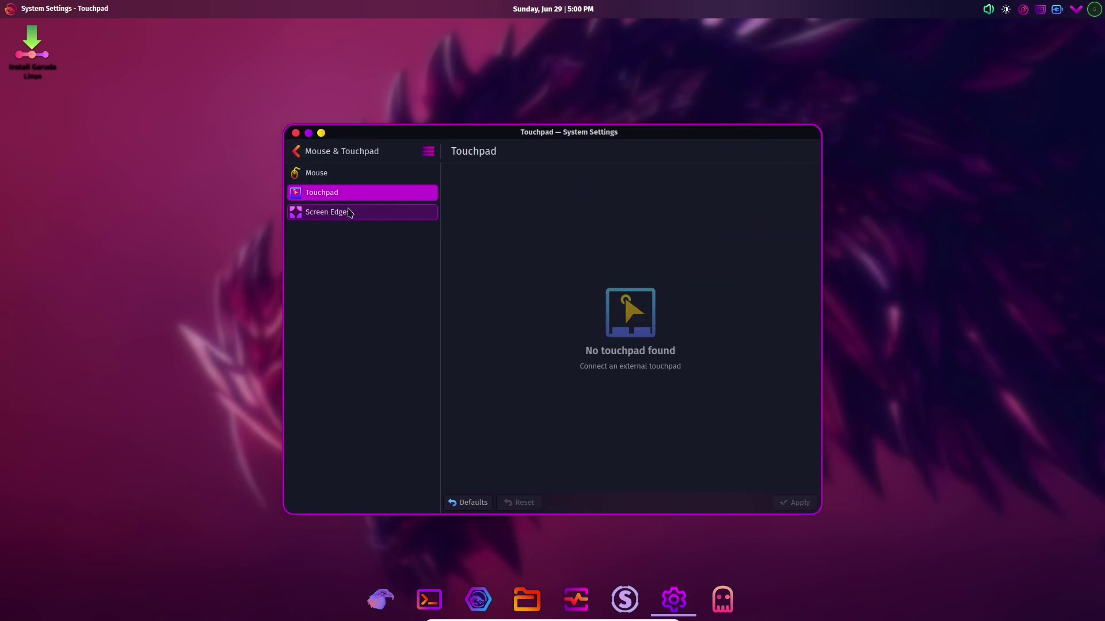
pyautogui.click(350, 213)
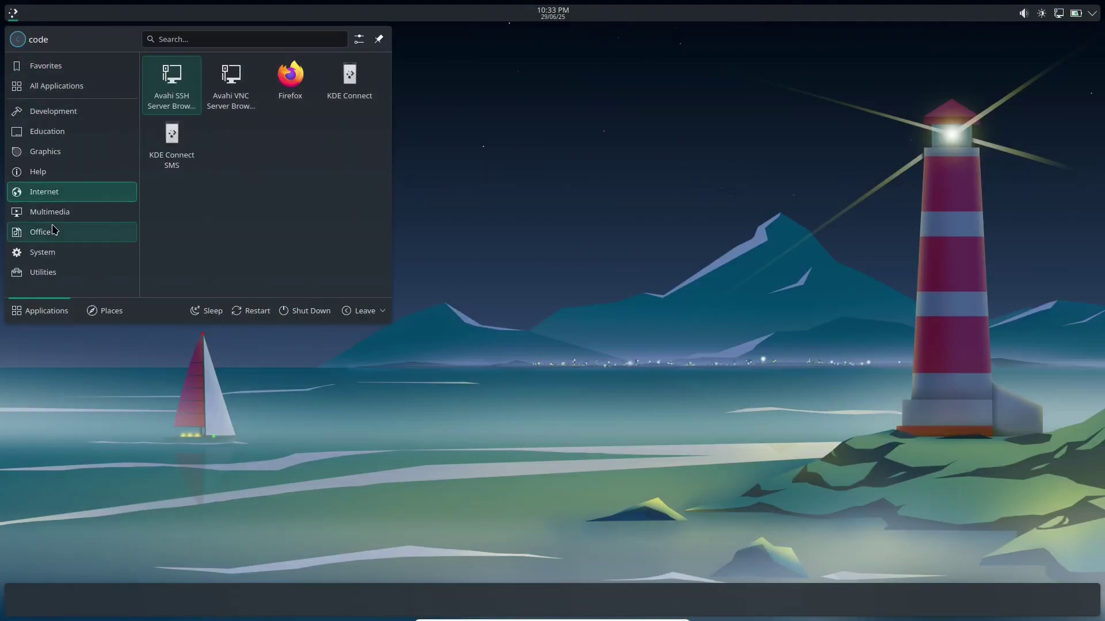
# Close the application launcher and view the calendar, volume, brightness, network and battery pop-ups of the panel
pyautogui.click(589, 166)
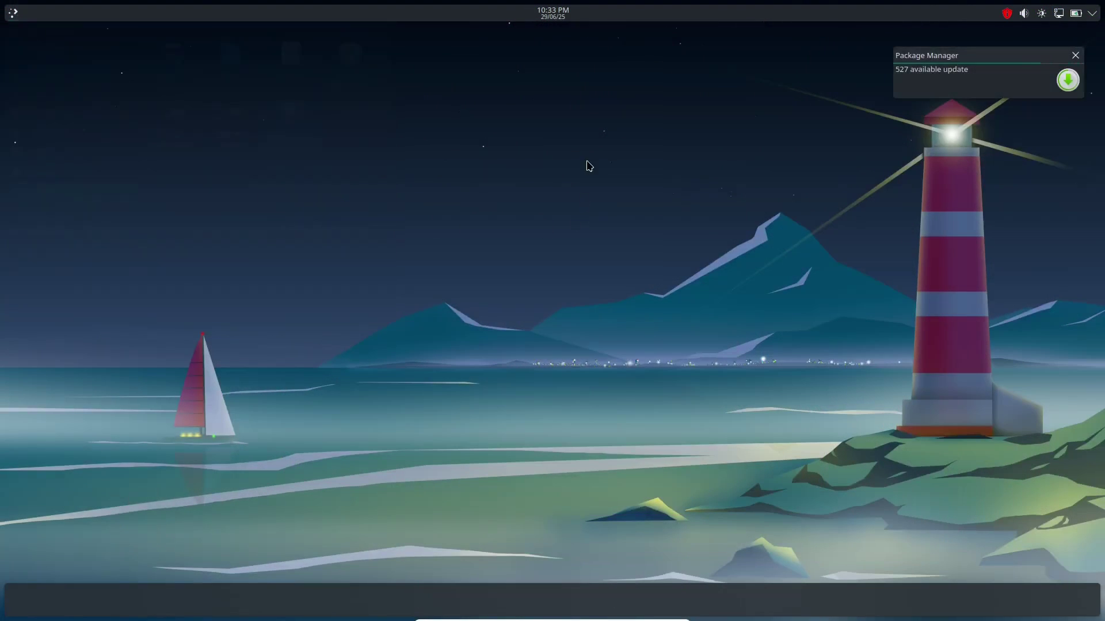
pyautogui.click(562, 14)
pyautogui.click(562, 15)
pyautogui.click(1024, 14)
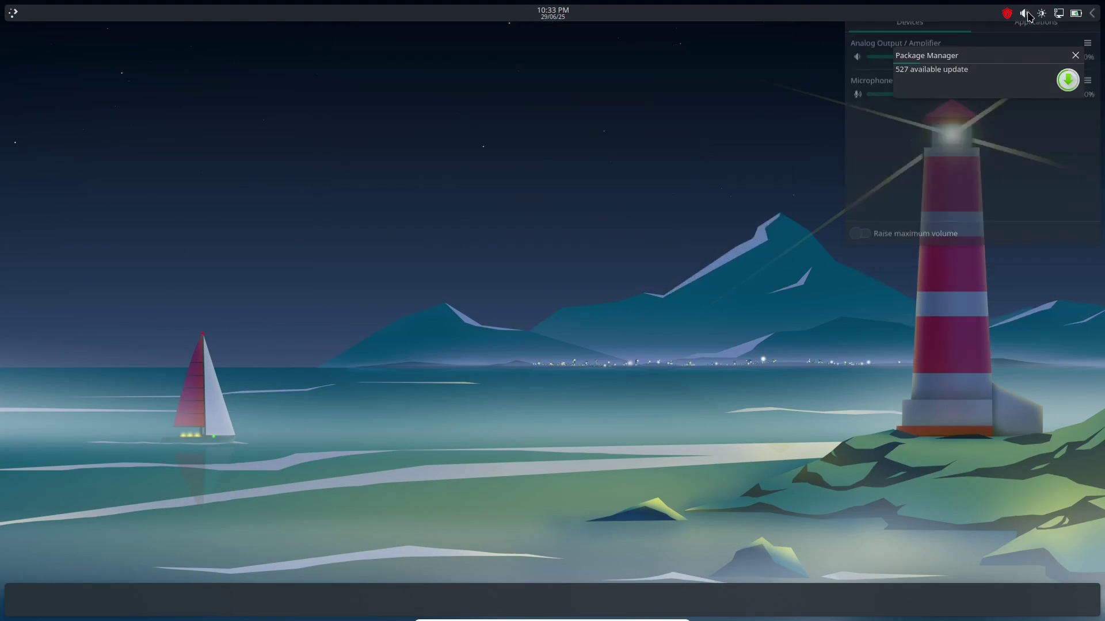
pyautogui.click(1042, 14)
pyautogui.click(1059, 15)
pyautogui.click(1075, 14)
pyautogui.click(1075, 14)
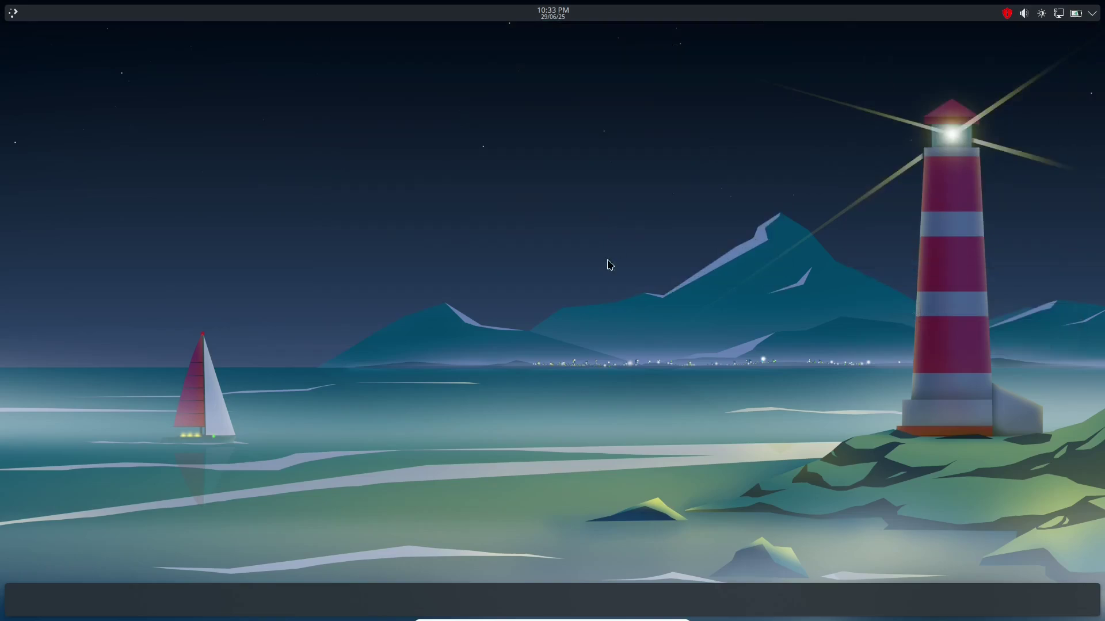
# Browse the Juegos and Sistema categories of the application launcher, and close it
pyautogui.press('super')
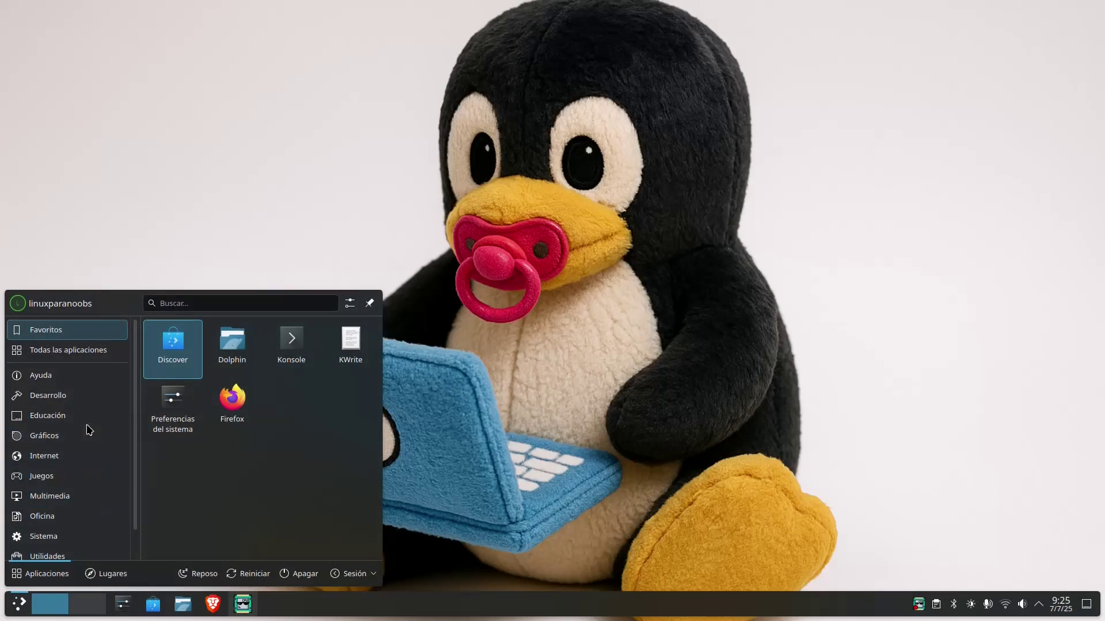
pyautogui.click(57, 476)
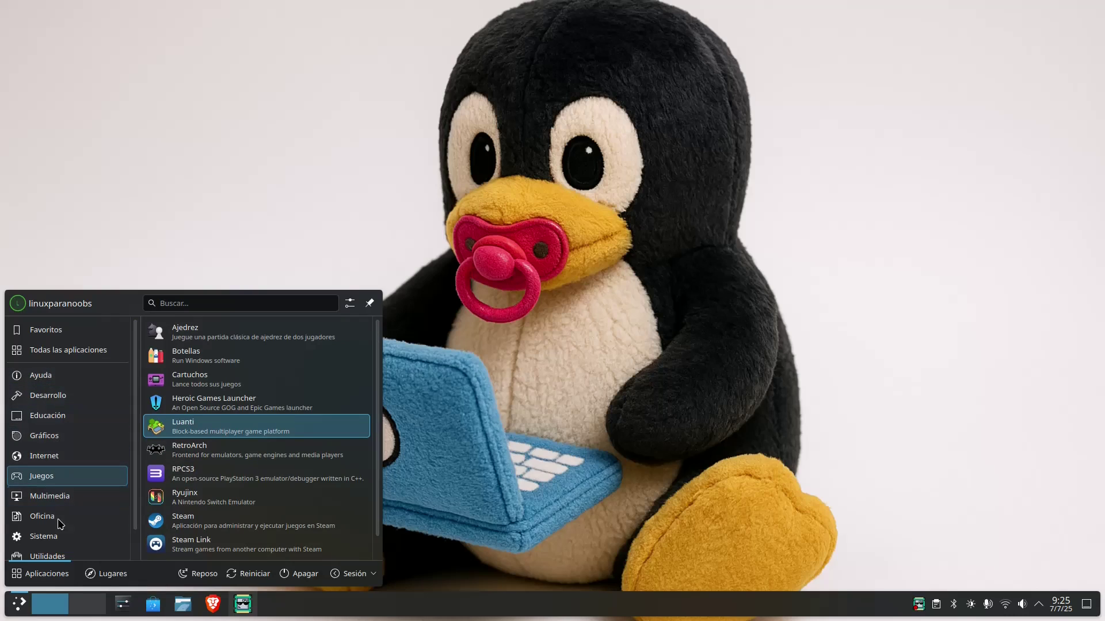
pyautogui.click(47, 541)
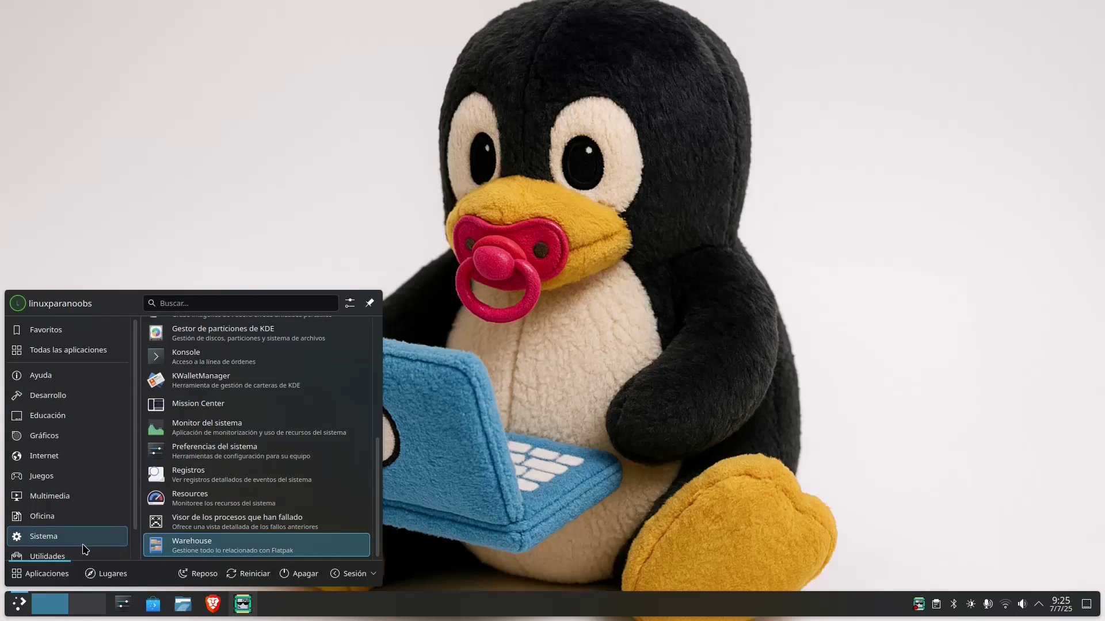
pyautogui.click(12, 607)
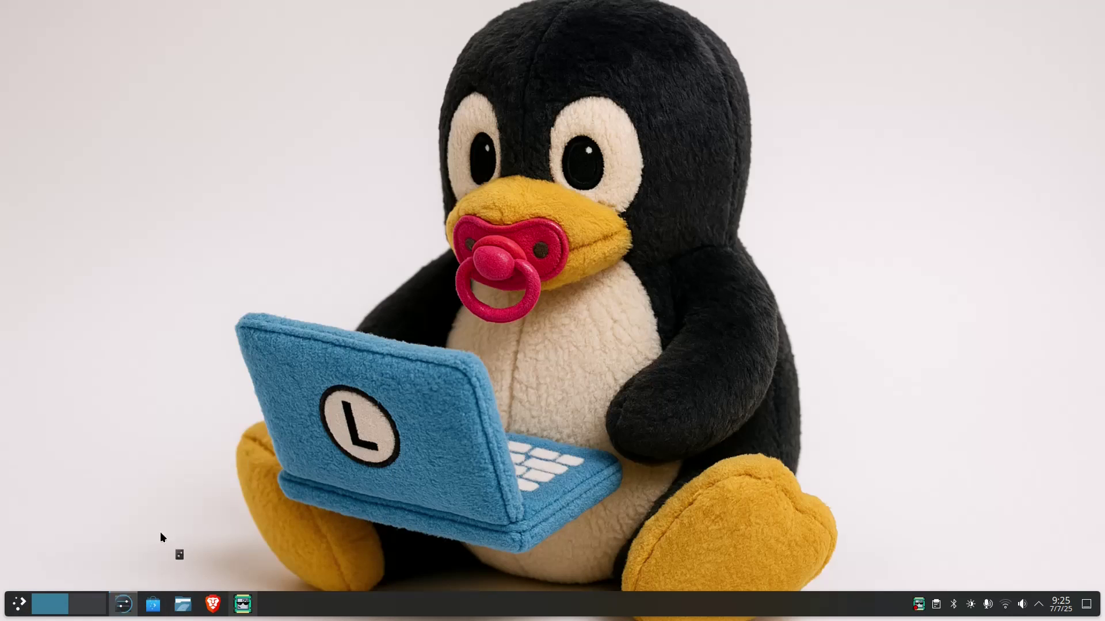
# Review the Preferencias rápidas page and open the Fondo del escritorio settings from it
pyautogui.scroll(-3, 796, 161)
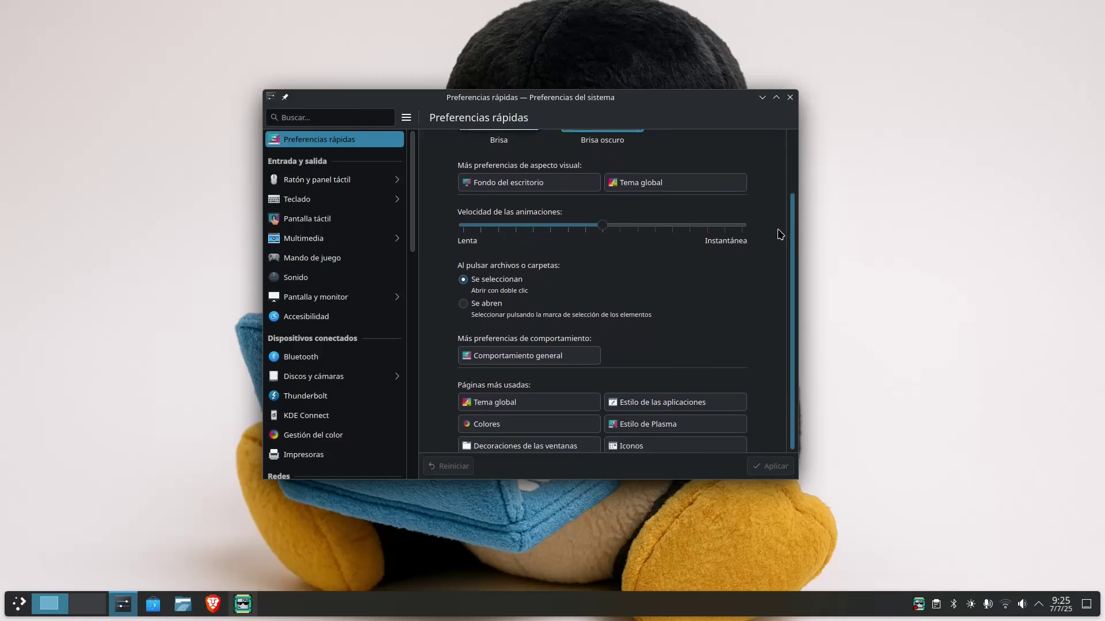
pyautogui.scroll(3, 799, 157)
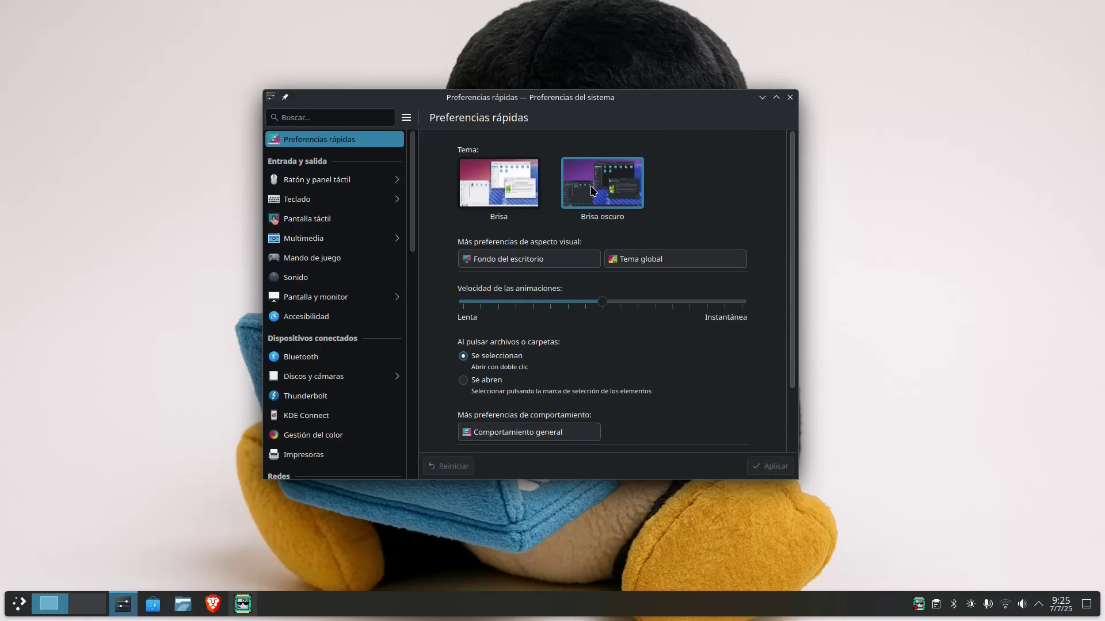
pyautogui.click(541, 260)
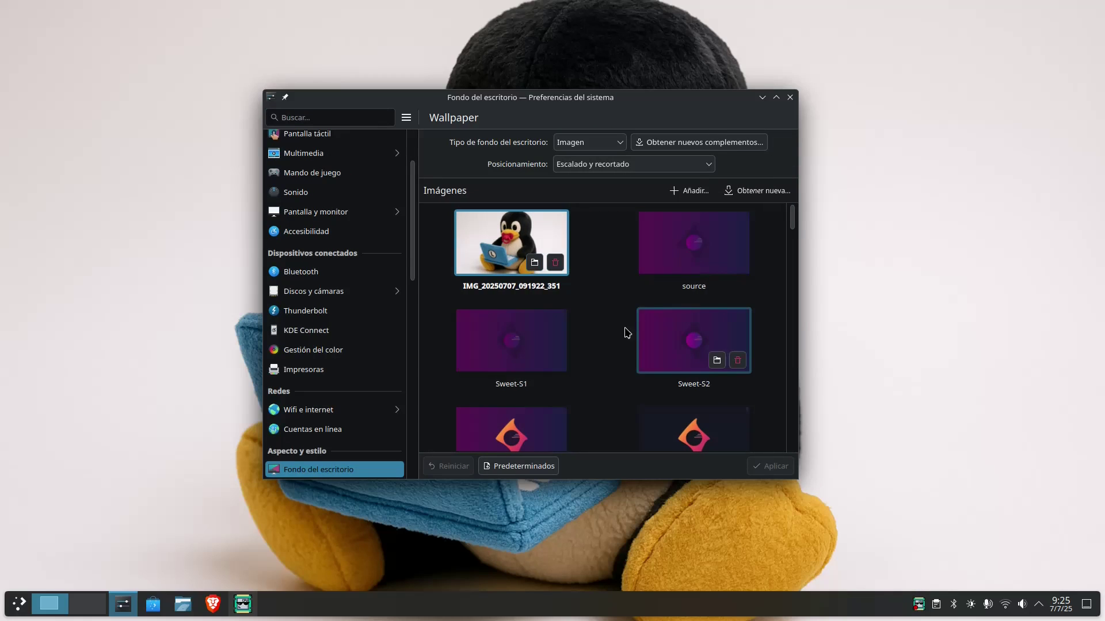
# Apply the Árbol escarlata image as the desktop wallpaper and move the settings window lower on the desktop
pyautogui.moveTo(792, 213); pyautogui.dragTo(787, 451)
pyautogui.click(761, 465)
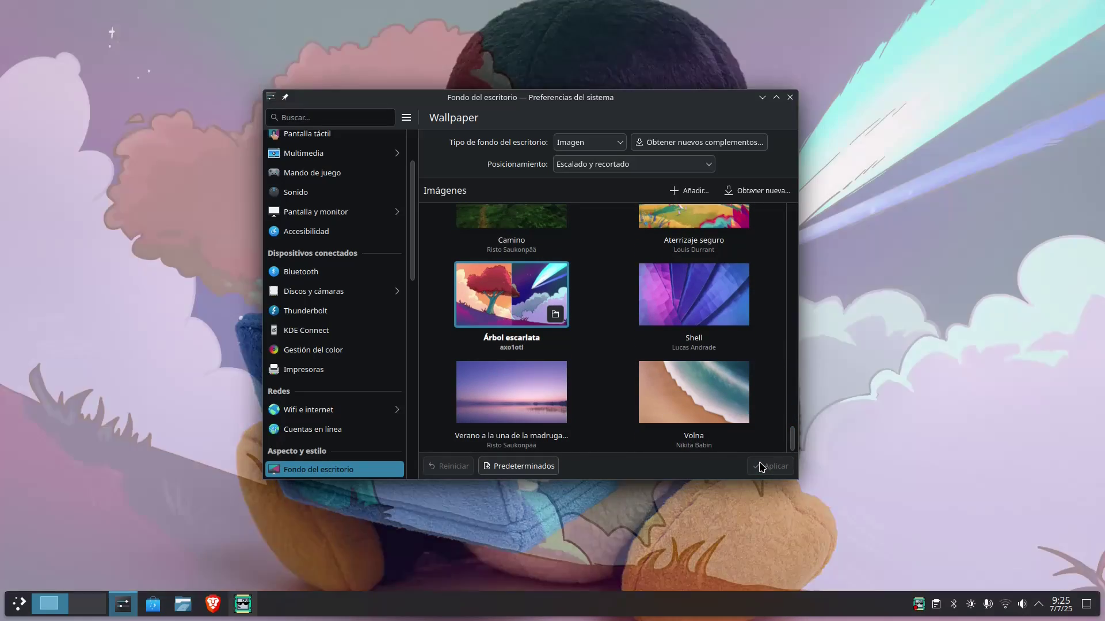
pyautogui.moveTo(562, 98); pyautogui.dragTo(581, 151)
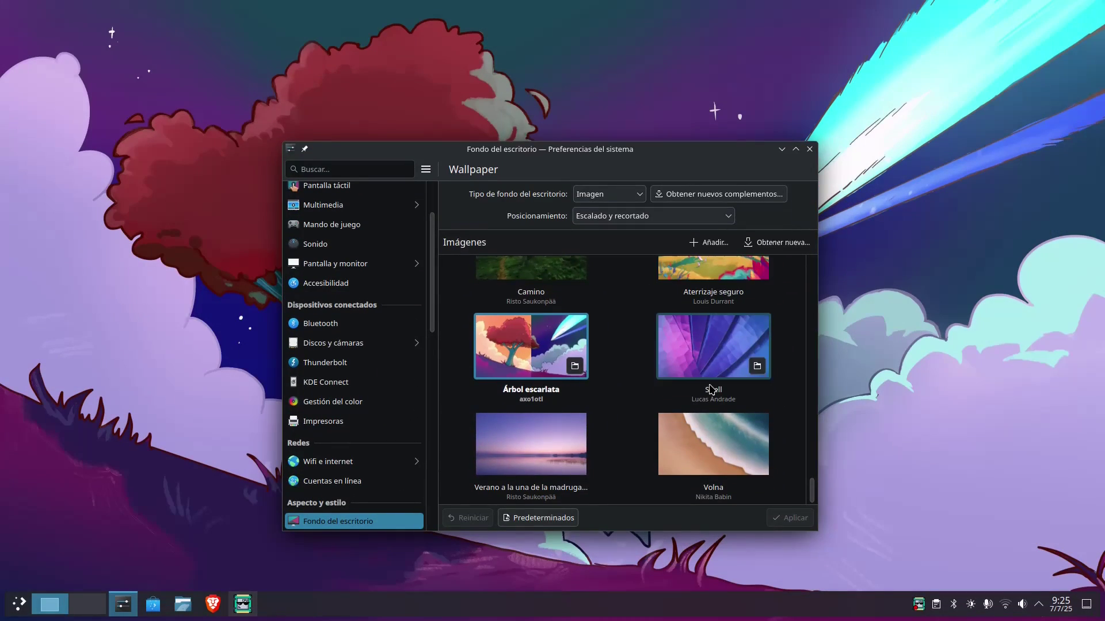
# Try another image from the wallpaper list as the desktop background
pyautogui.scroll(2, 587, 368)
pyautogui.click(553, 319)
pyautogui.click(789, 517)
# Apply the penguin image IMG_20250707_091922_351 as the desktop wallpaper again
pyautogui.moveTo(817, 486); pyautogui.dragTo(812, 268)
pyautogui.click(479, 285)
pyautogui.click(789, 518)
# Try the Presentación wallpaper type with its image list, and reset the unsaved change
pyautogui.click(604, 196)
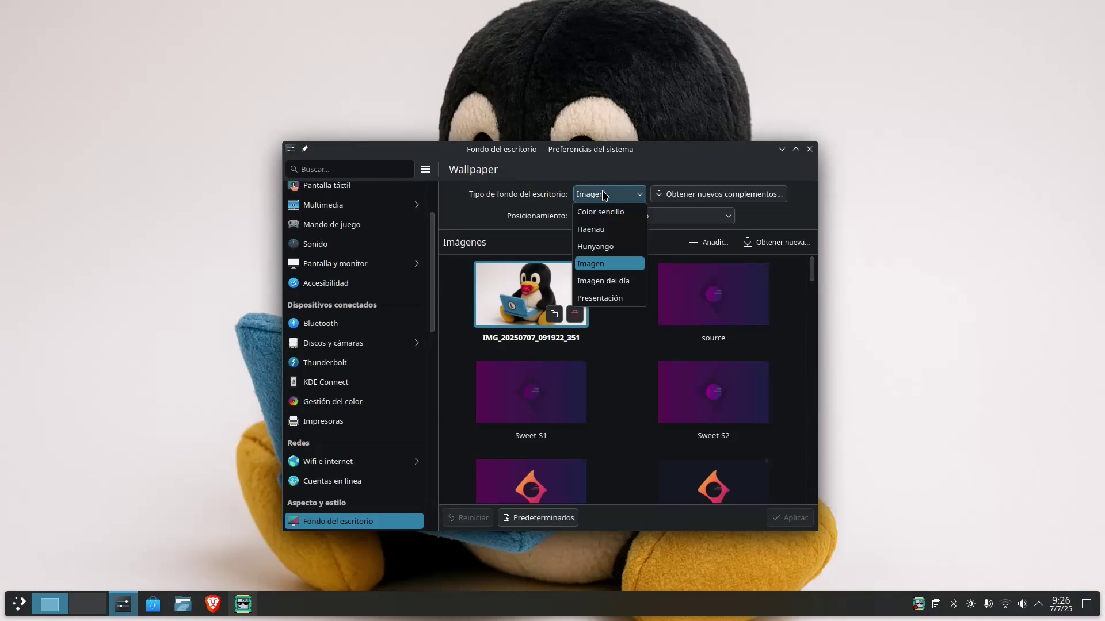
pyautogui.click(613, 298)
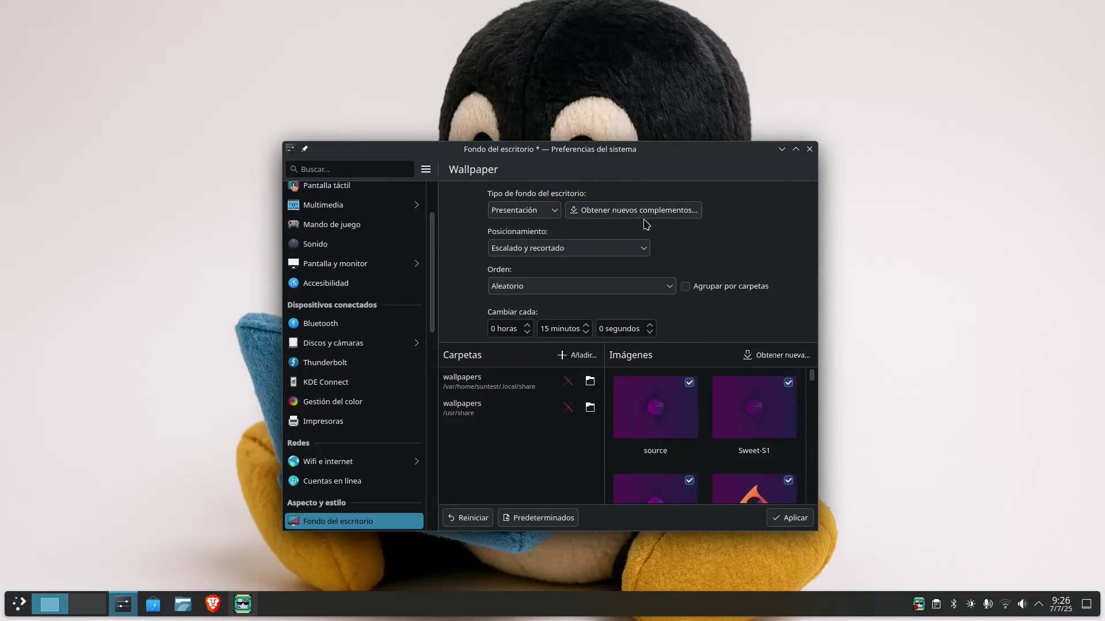
pyautogui.moveTo(814, 381); pyautogui.dragTo(817, 414)
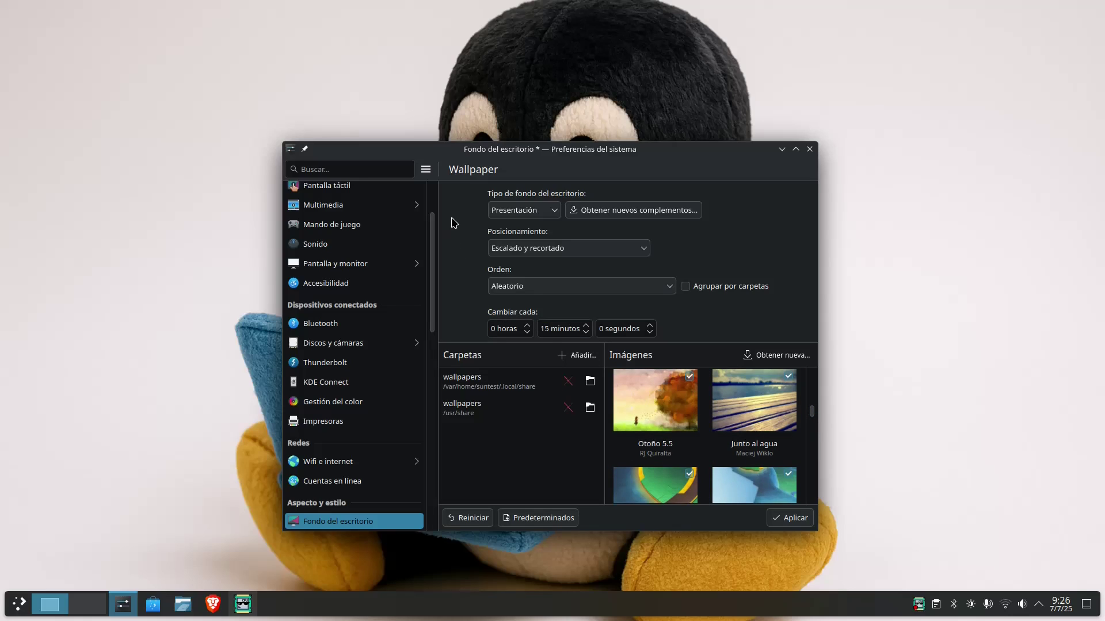
pyautogui.click(469, 517)
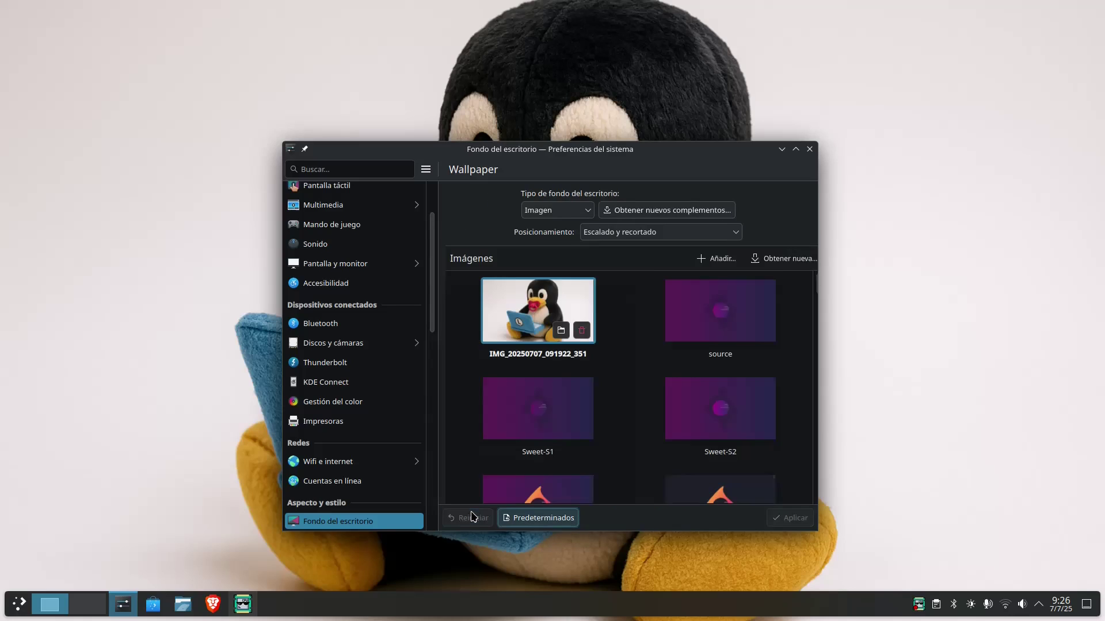
# Apply the Se7en Aero global theme with both its visual appearance preferences and its desktop and window layout
pyautogui.click(577, 208)
pyautogui.press('Escape')
pyautogui.scroll(-3, 356, 403)
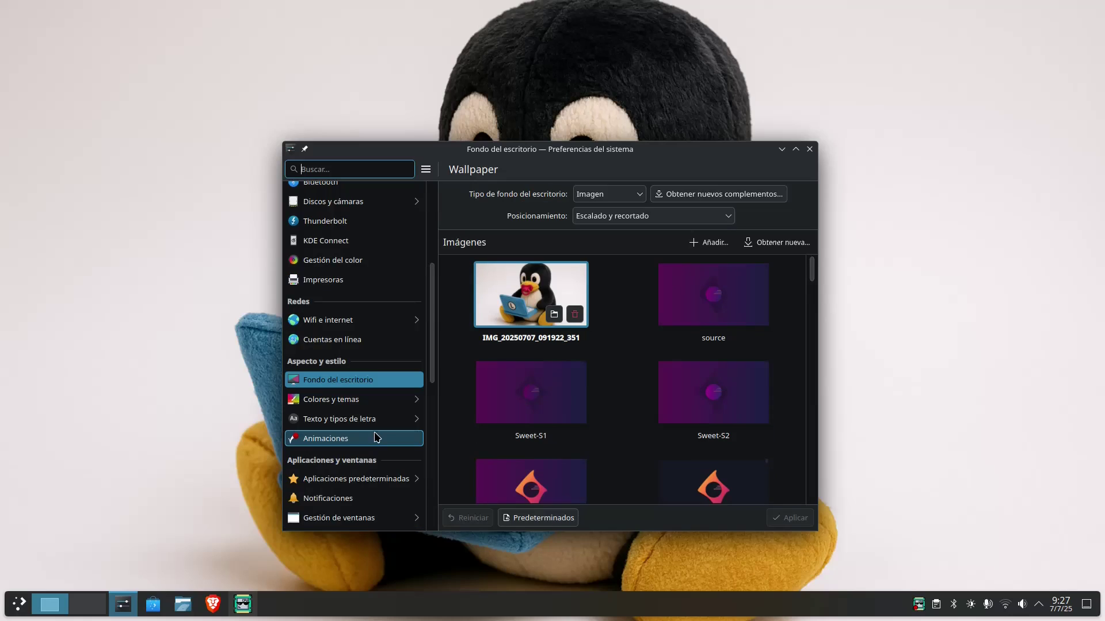
pyautogui.click(358, 402)
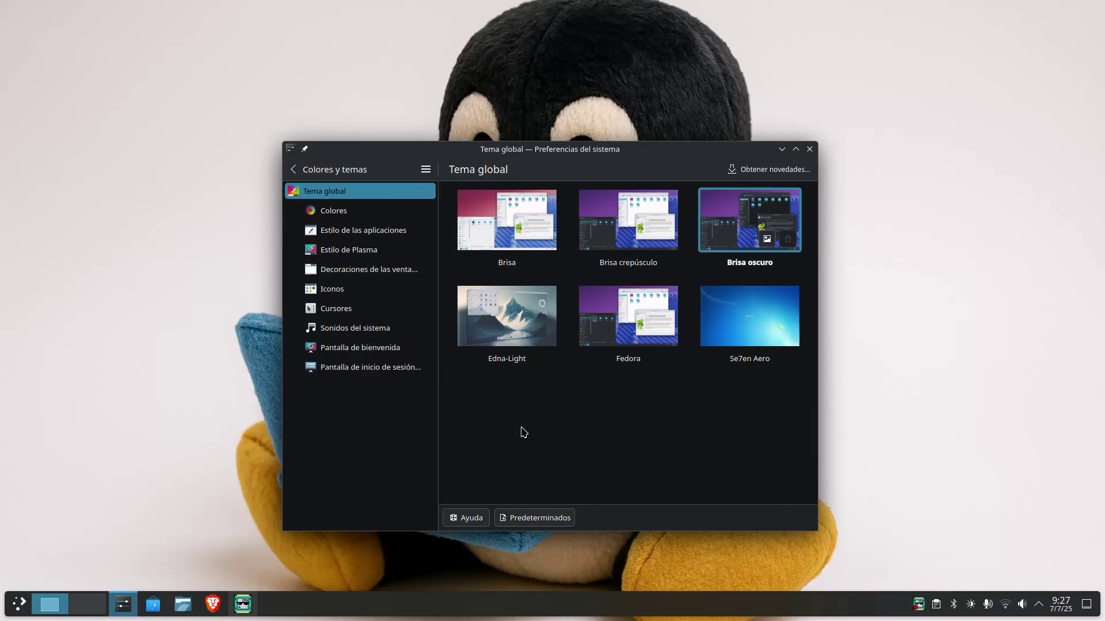
pyautogui.click(737, 314)
pyautogui.click(607, 361)
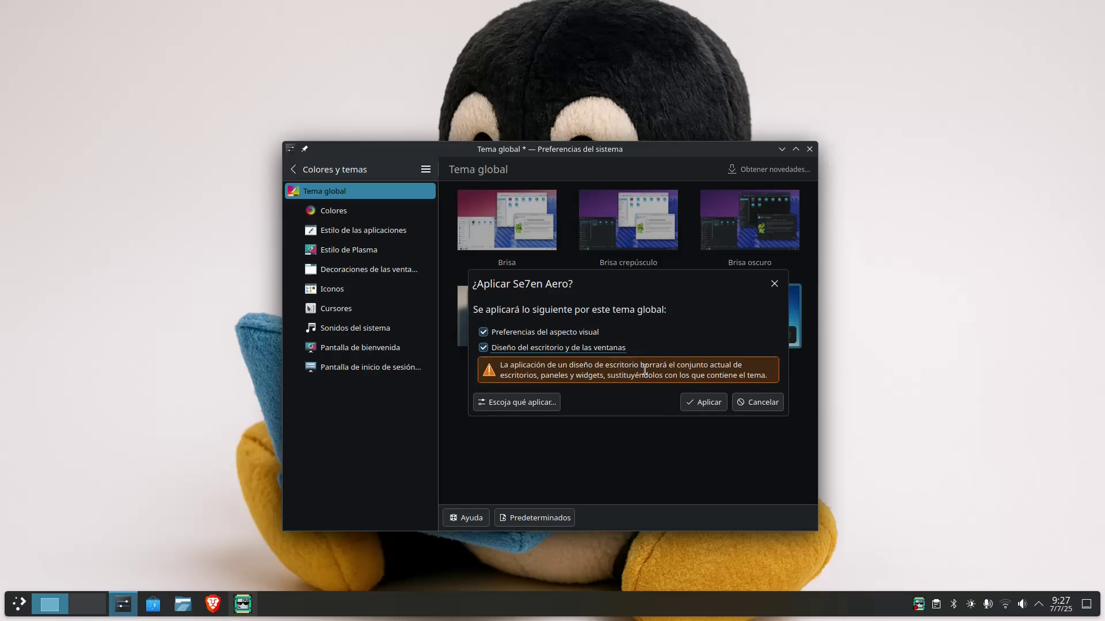
pyautogui.click(699, 406)
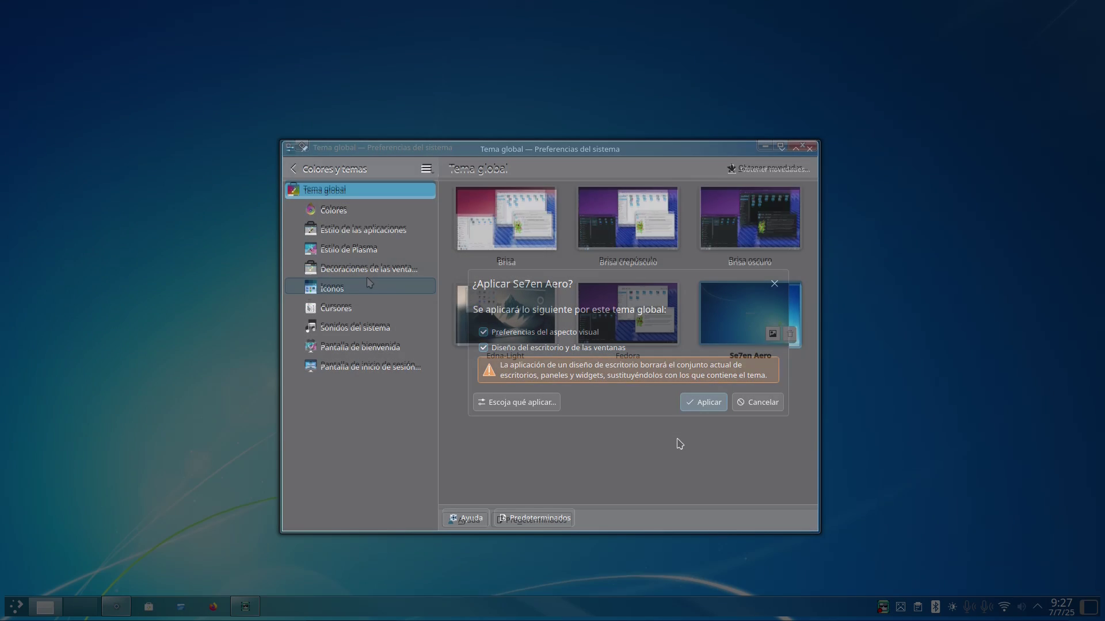
# Apply the Reactionary icon theme, and display the colour schemes
pyautogui.click(353, 287)
pyautogui.click(521, 423)
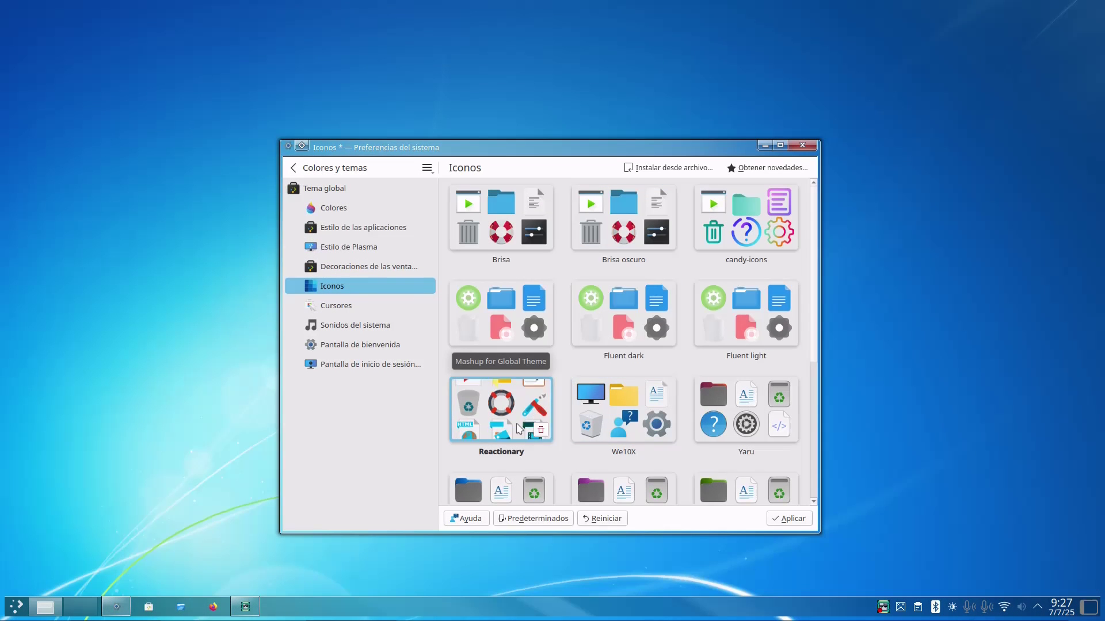
pyautogui.click(790, 519)
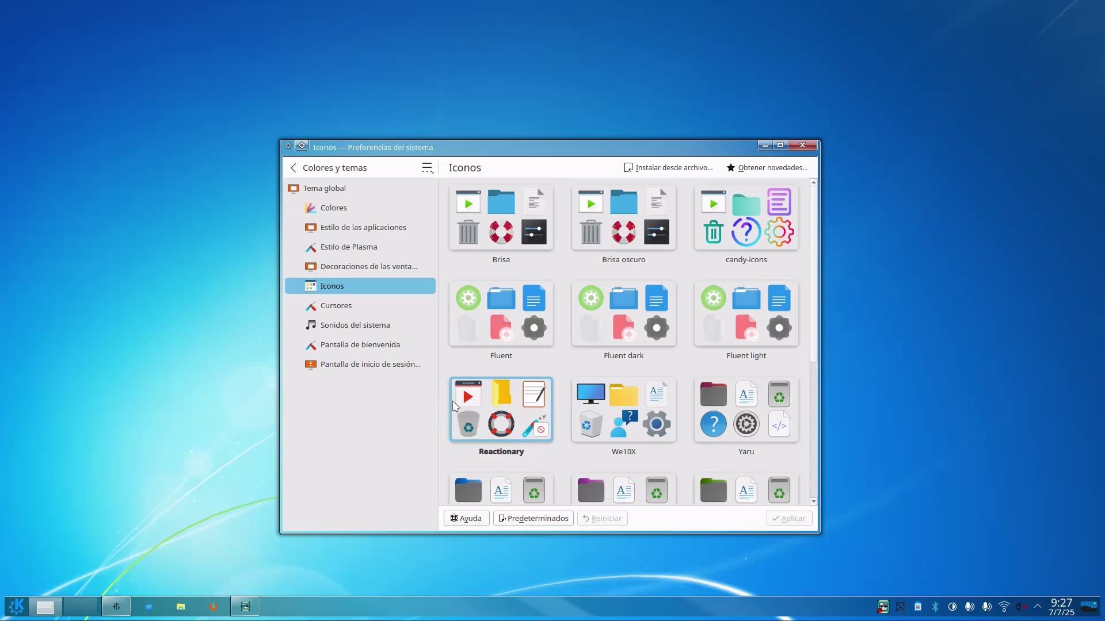
pyautogui.click(375, 214)
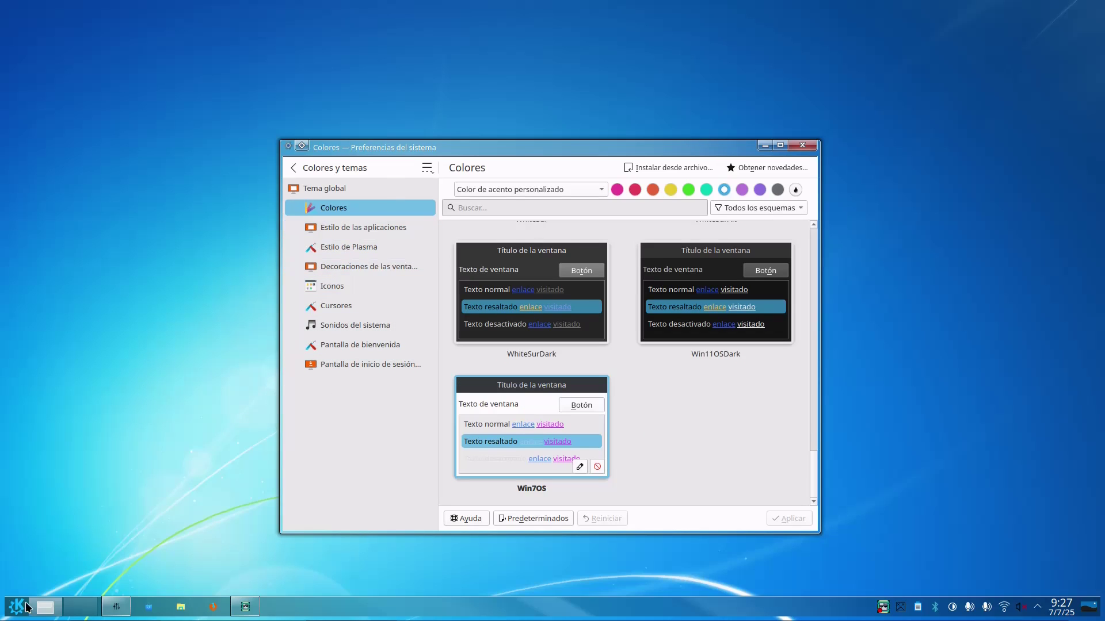
# Set the panel height to 46, make the panel non-floating, and leave edit mode
pyautogui.rightClick(371, 606)
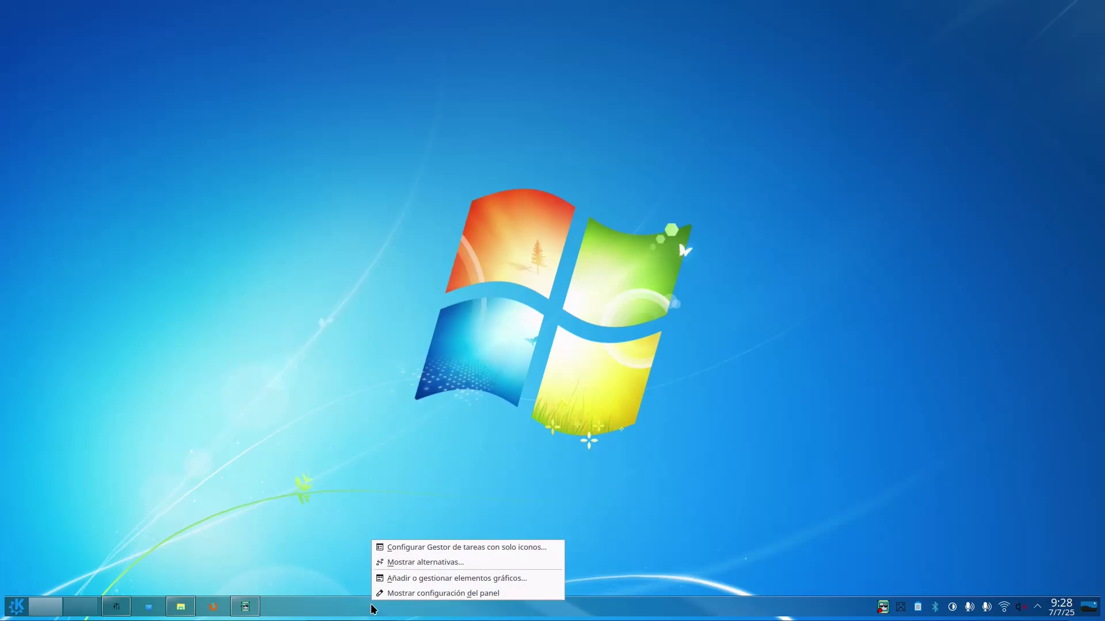
pyautogui.click(436, 596)
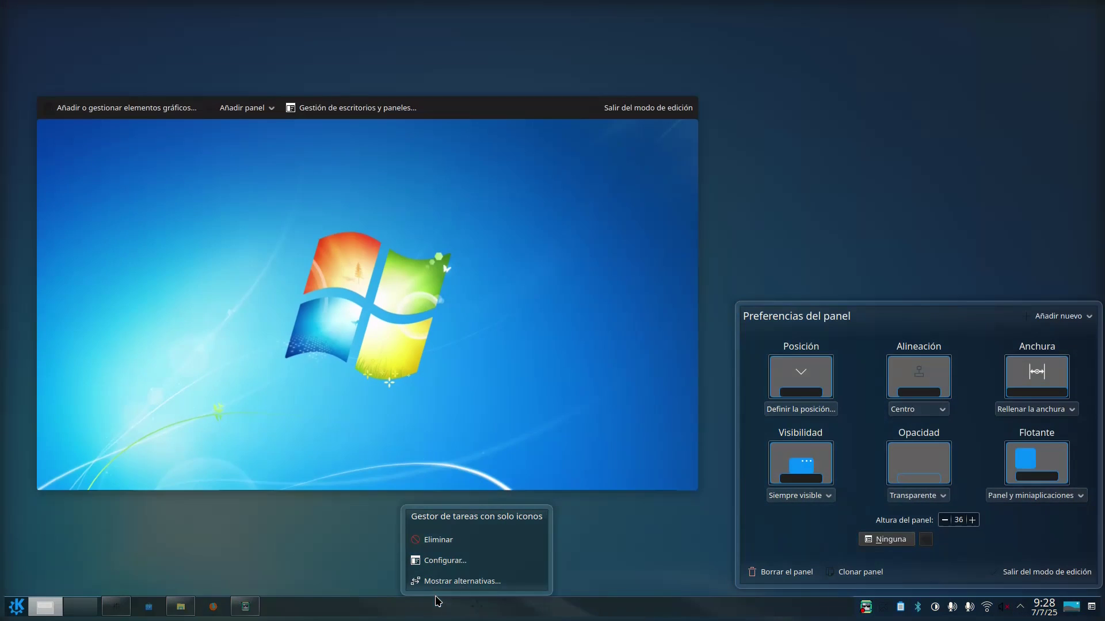
pyautogui.click(972, 519)
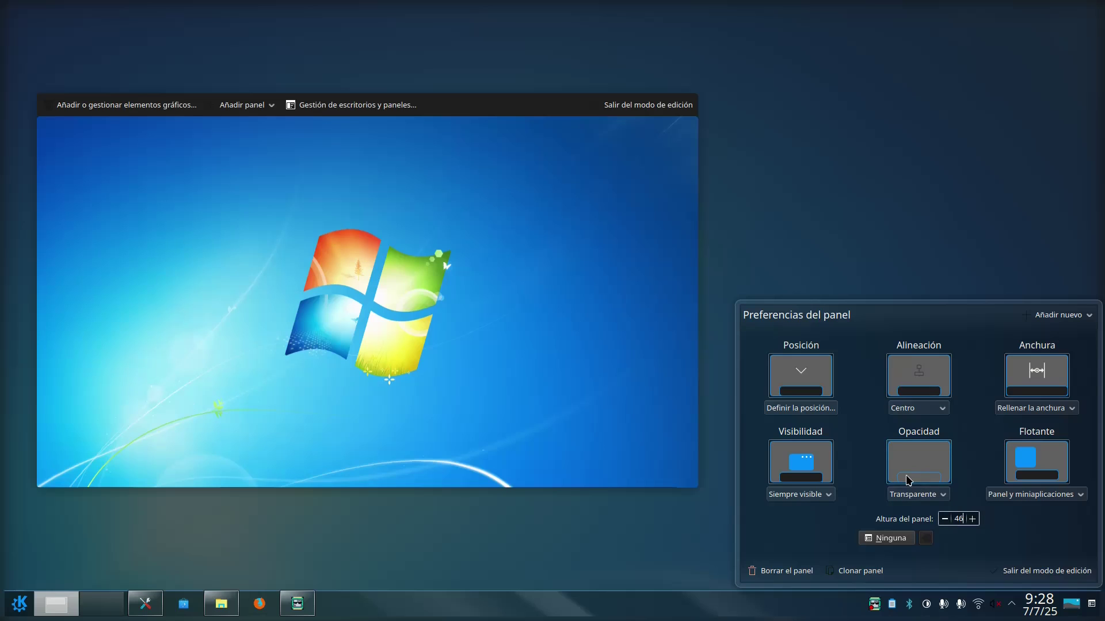
pyautogui.click(1029, 509)
pyautogui.click(653, 106)
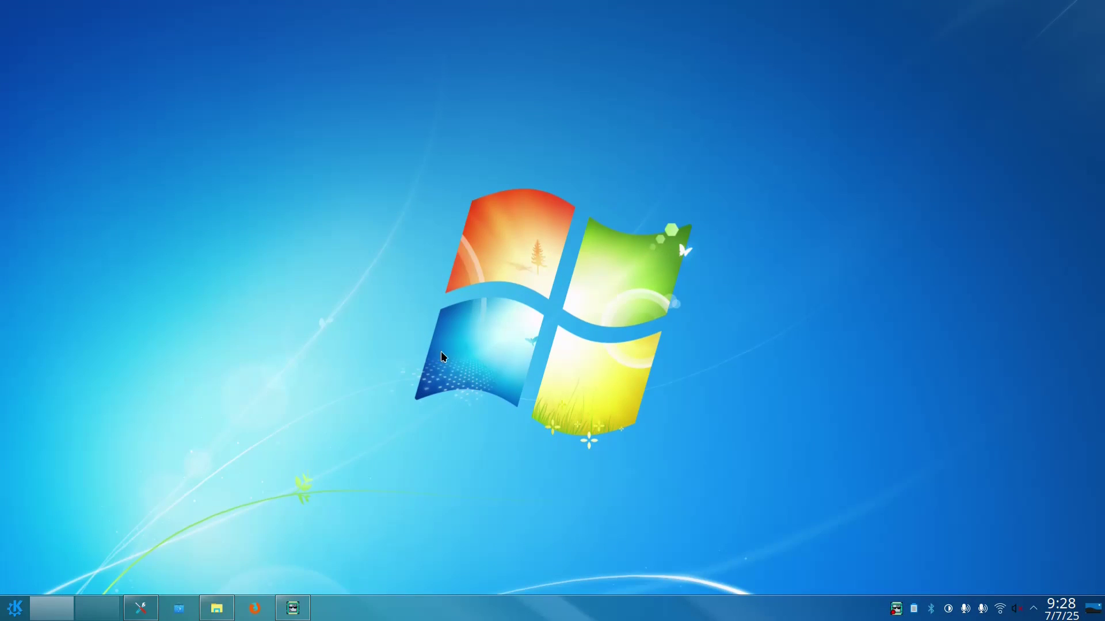
# Remove a virtual desktop through the pager, and return to the global themes in System Settings
pyautogui.rightClick(92, 609)
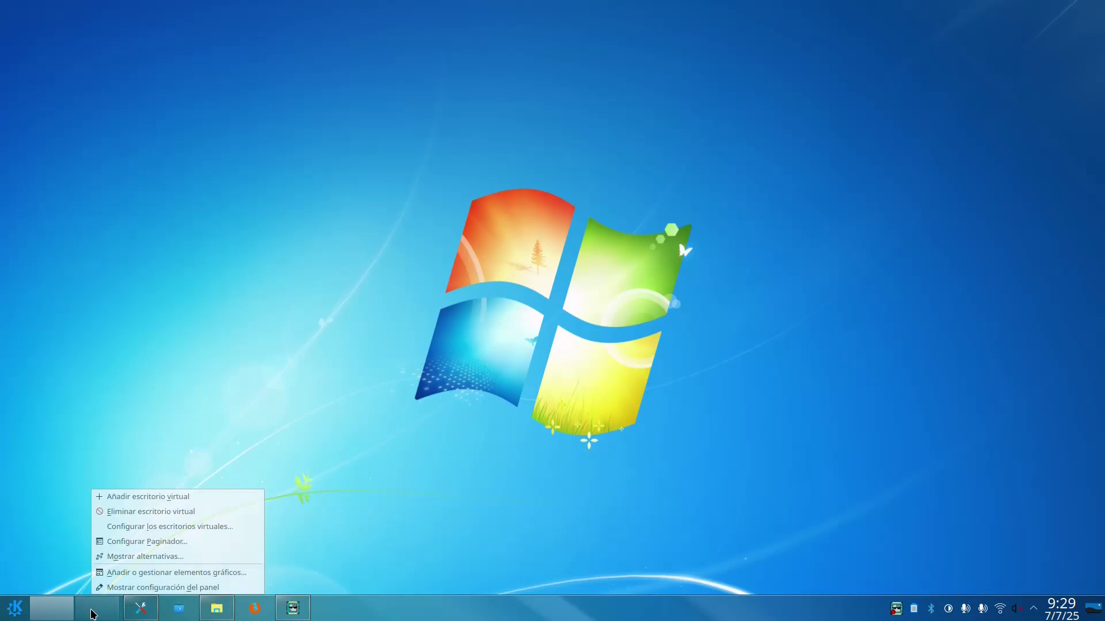
pyautogui.click(224, 515)
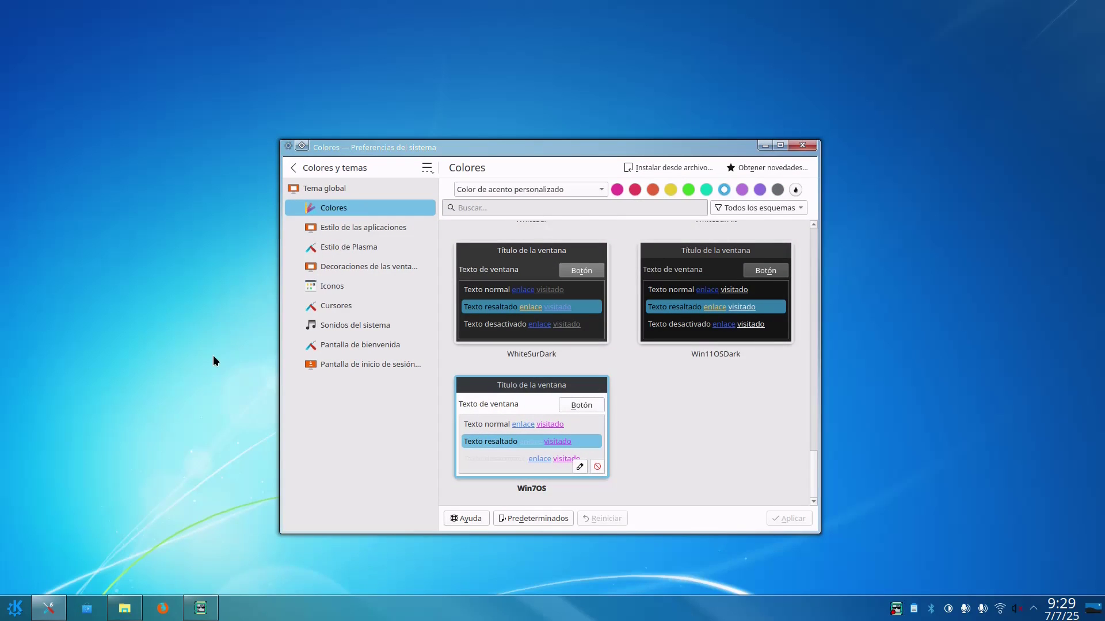
pyautogui.click(344, 195)
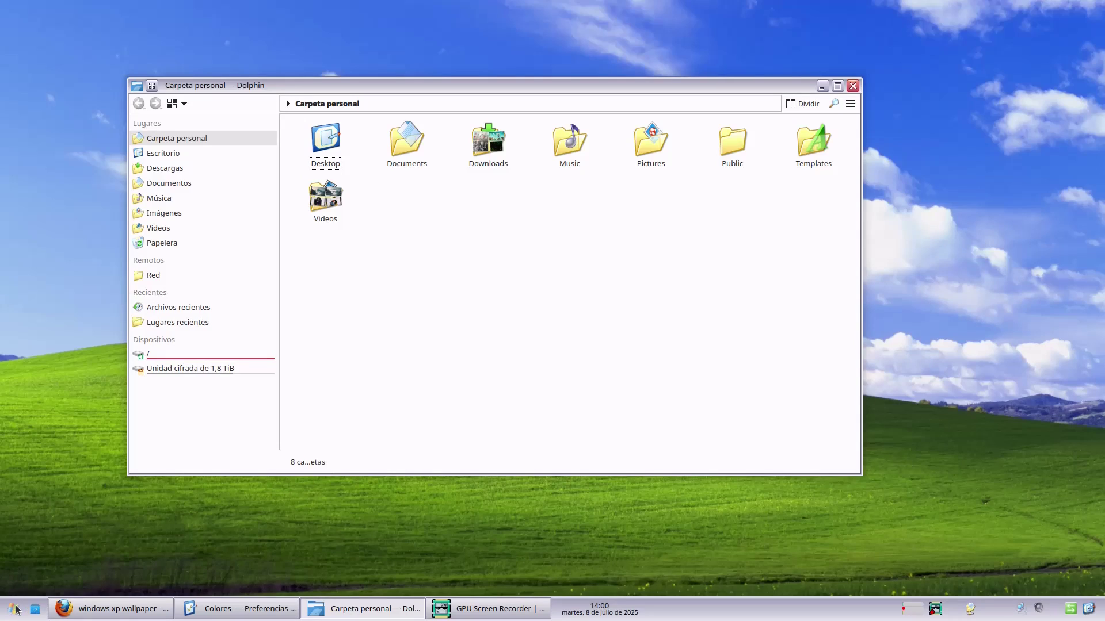
# View the application launcher on the Windows XP-style desktop and close it again
pyautogui.click(12, 608)
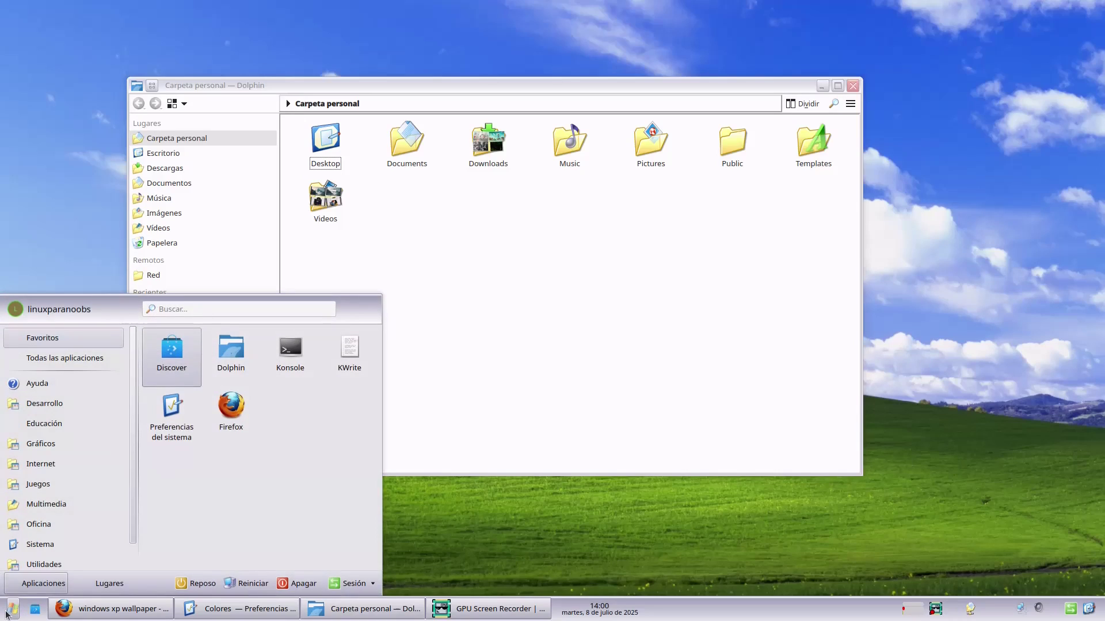
pyautogui.click(6, 615)
# Use the Overview to bring the Colores settings window to the front, and switch to the first virtual desktop
pyautogui.press('super+w')
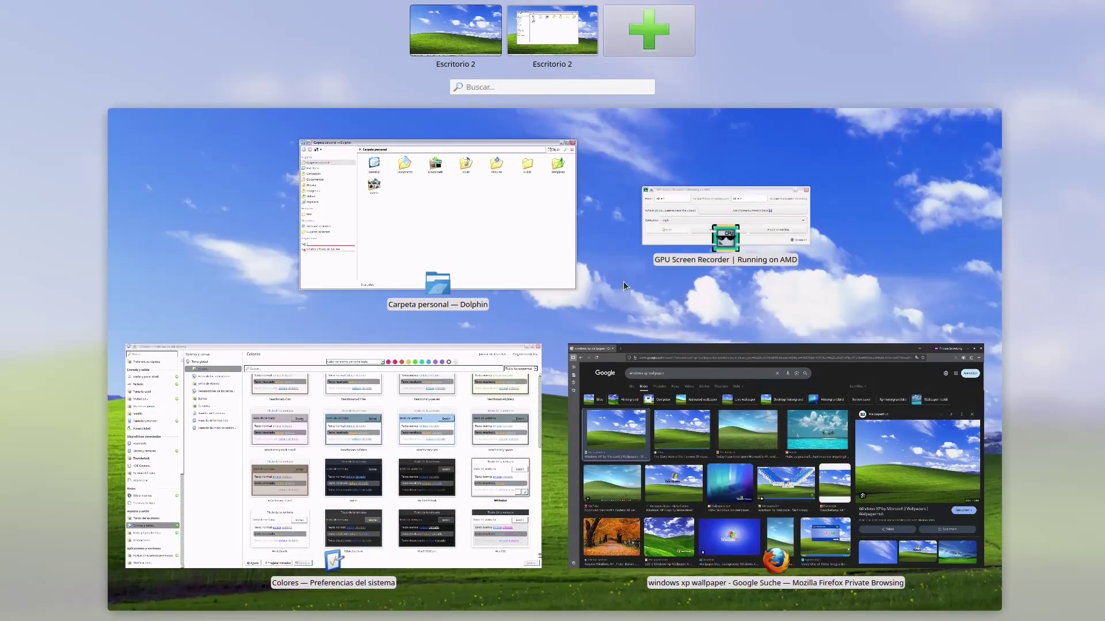
pyautogui.click(413, 454)
pyautogui.press('super+w')
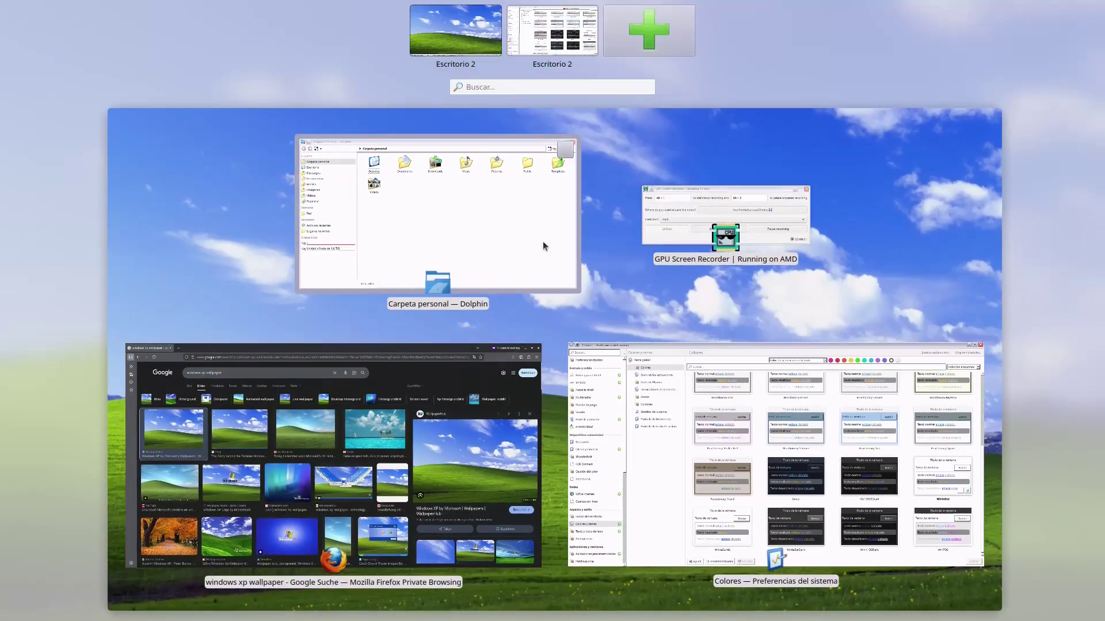
pyautogui.click(469, 29)
pyautogui.click(423, 186)
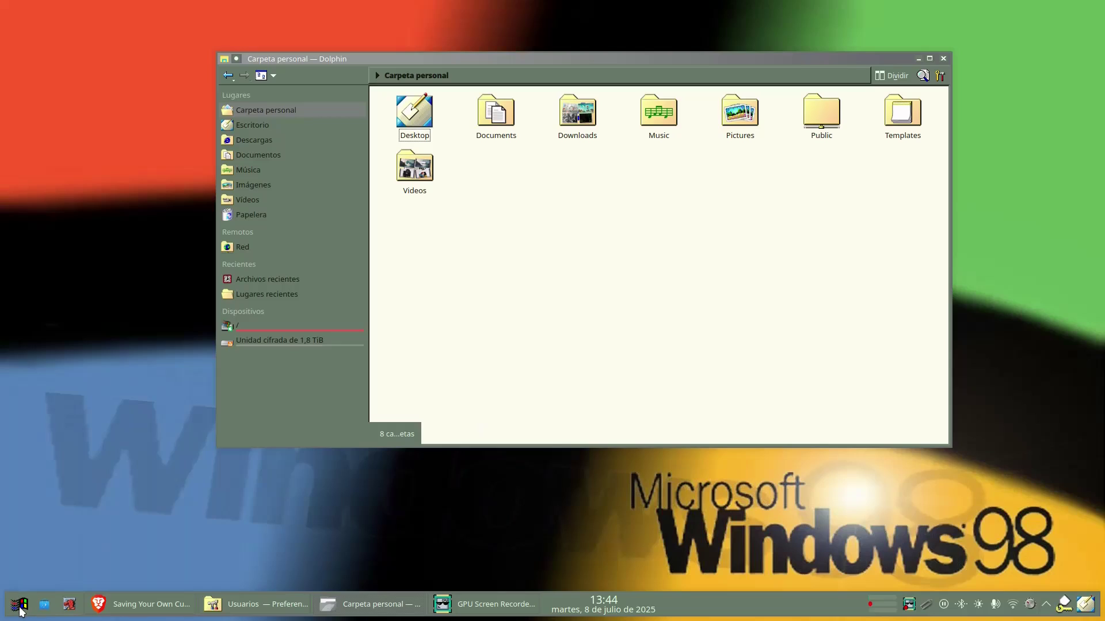
# View the application launcher's favourites and category list on the Windows 98-style desktop, and close it
pyautogui.click(20, 609)
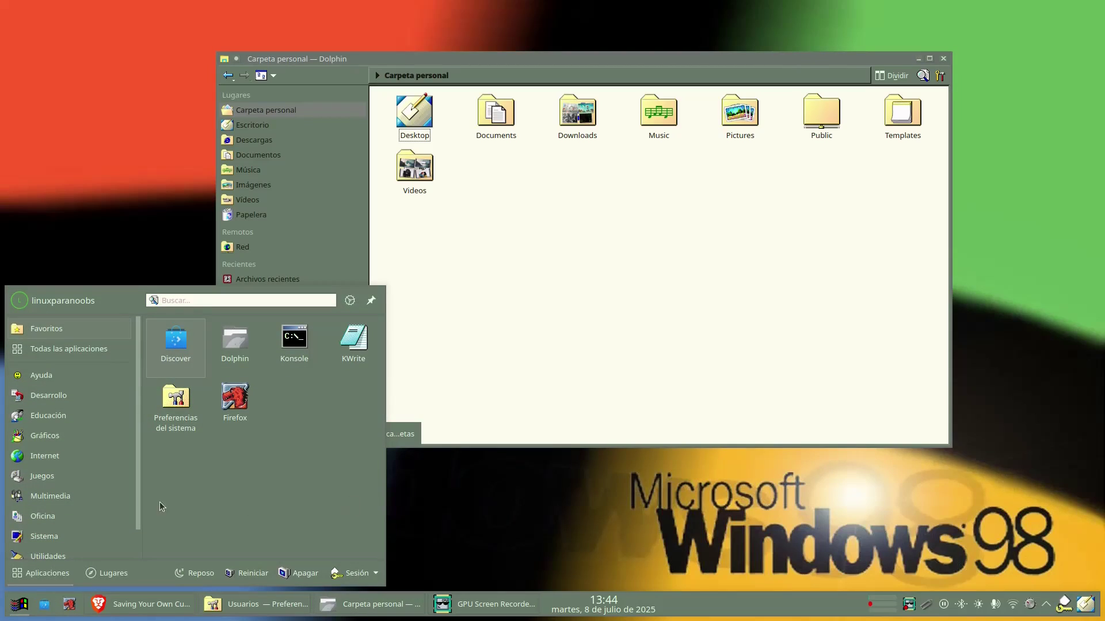
pyautogui.scroll(-1, 138, 476)
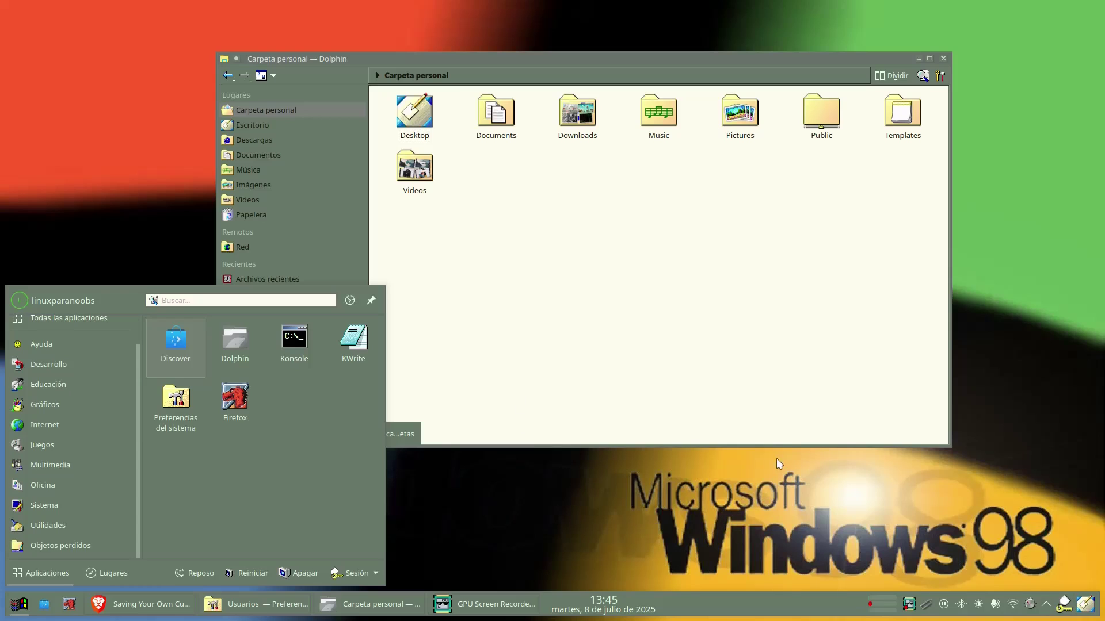
pyautogui.click(812, 415)
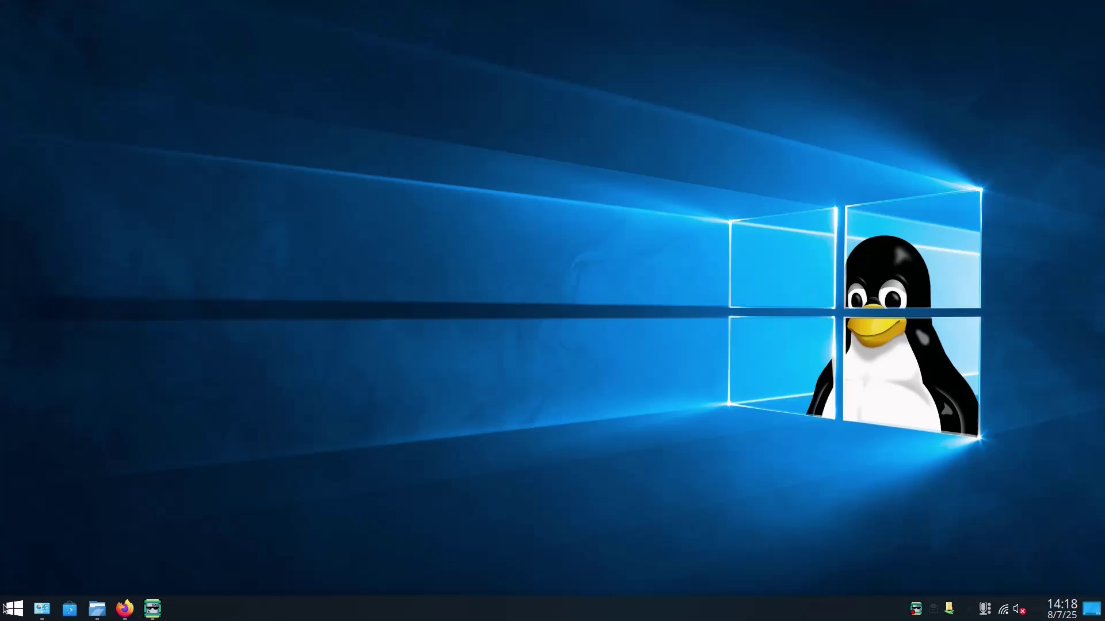
# View the Juegos category in the Windows 10-style launcher, close it, and bring up the Dolphin file manager
pyautogui.click(7, 616)
pyautogui.moveTo(105, 483)
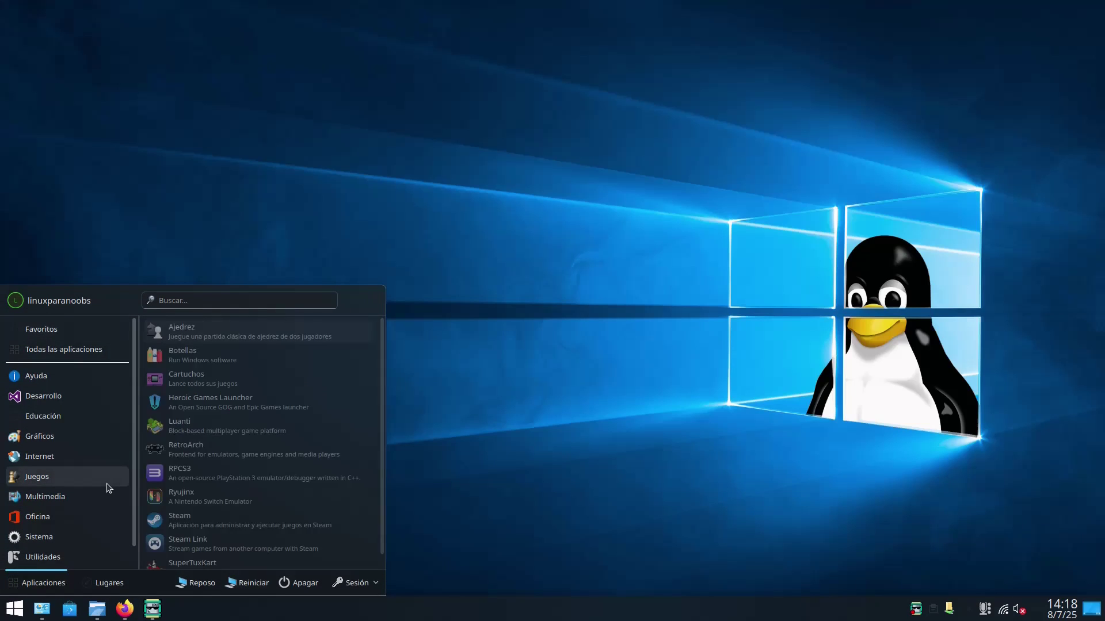
pyautogui.click(8, 614)
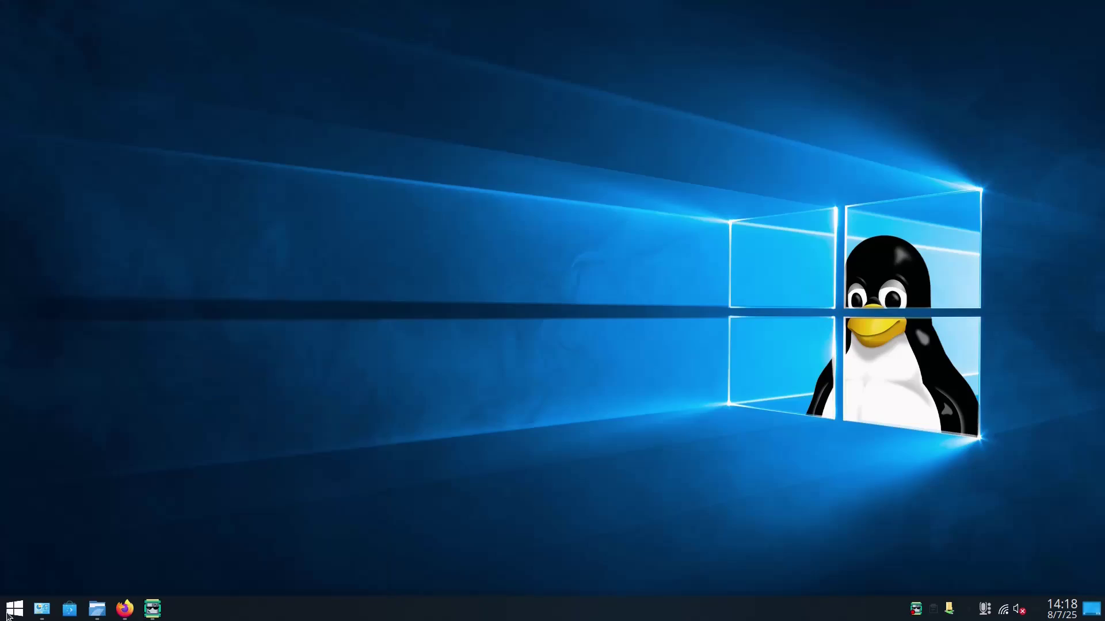
pyautogui.click(97, 609)
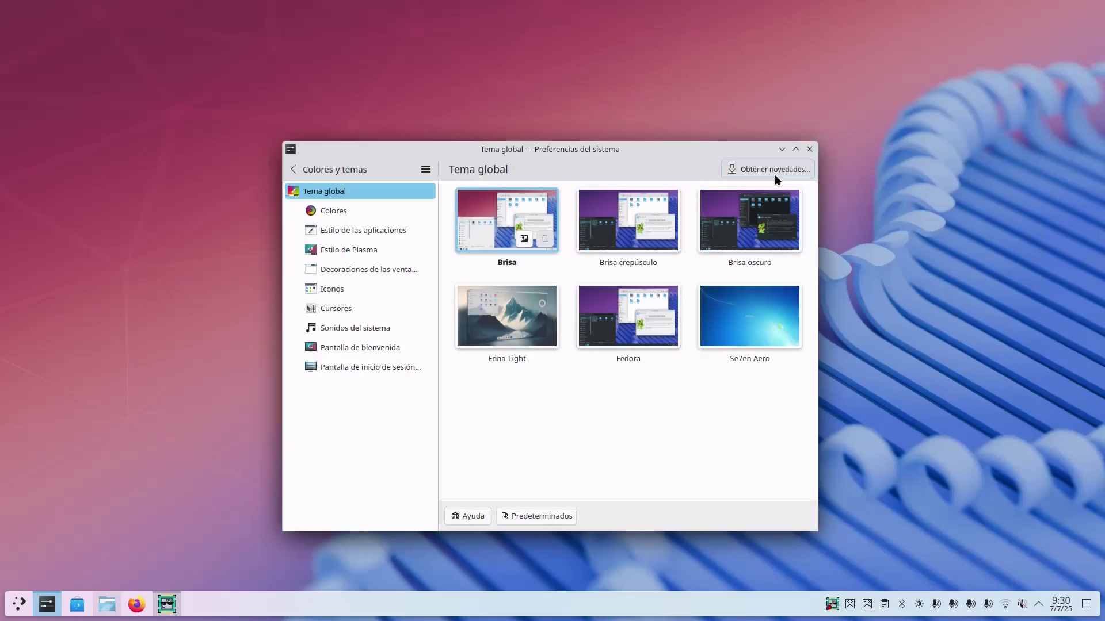
# Browse the downloadable global themes, view the details of Win11OS-dark Global Theme, and return to the list
pyautogui.click(774, 172)
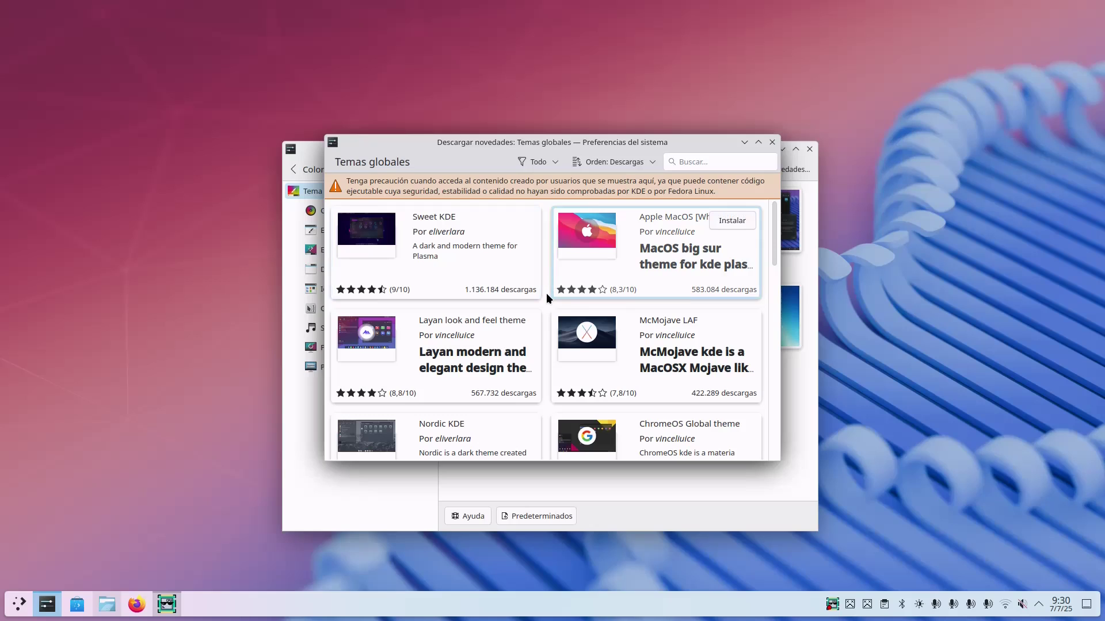
pyautogui.scroll(-3, 537, 296)
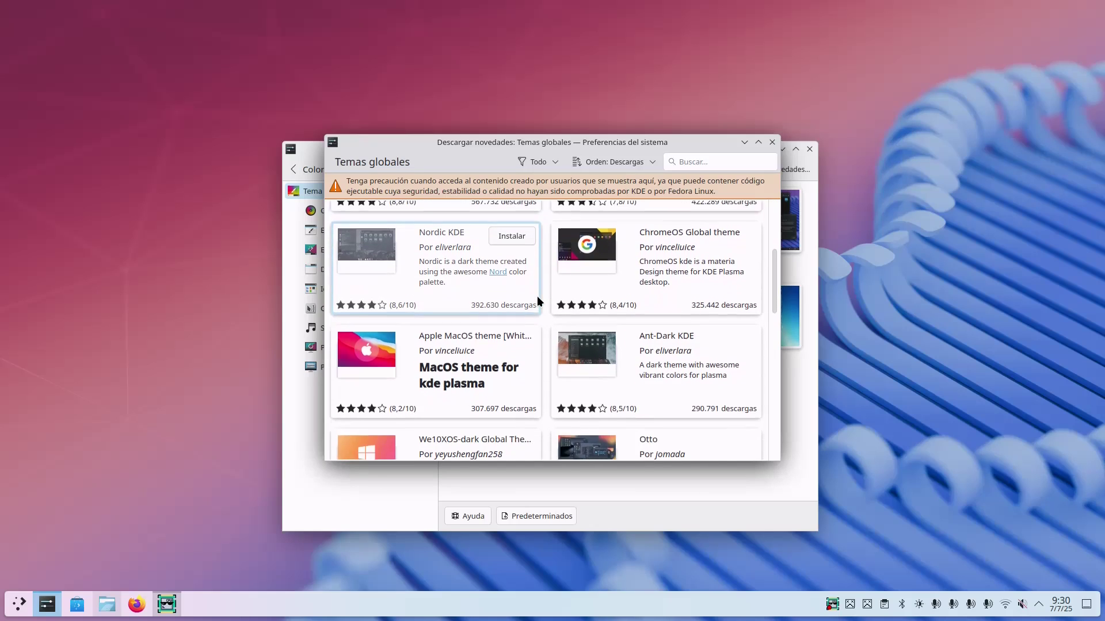
pyautogui.scroll(-3, 544, 339)
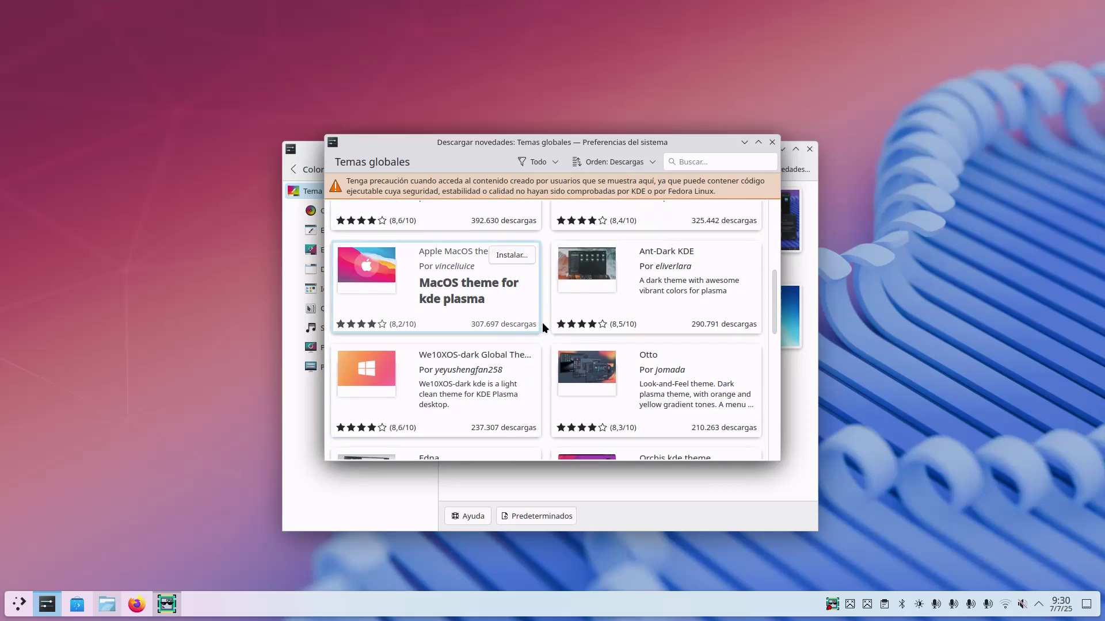
pyautogui.scroll(-3, 548, 327)
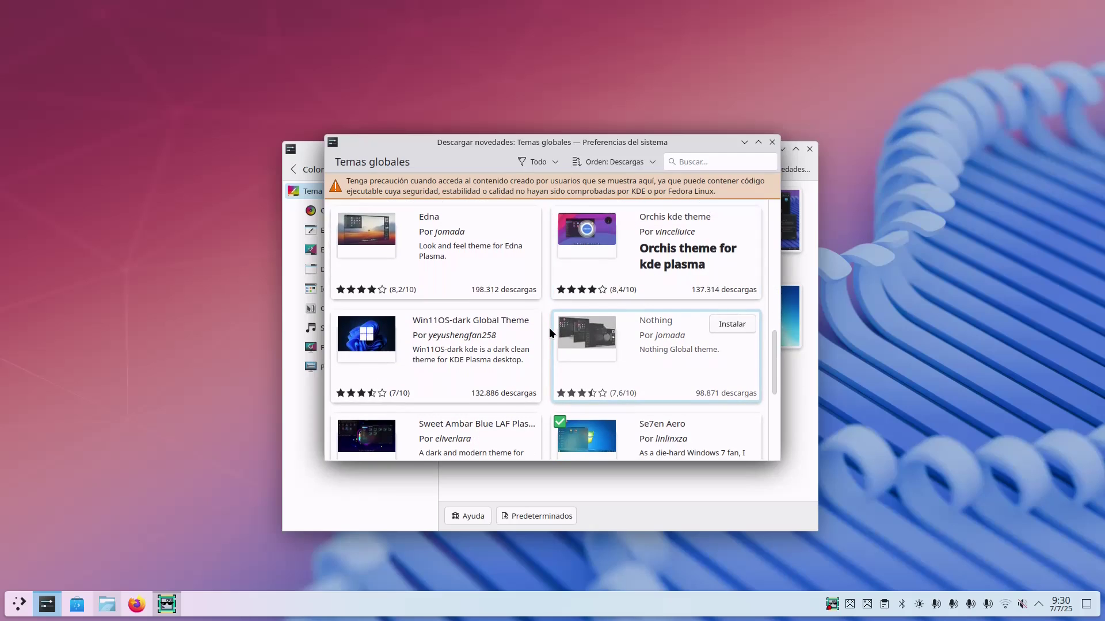
pyautogui.scroll(1, 549, 327)
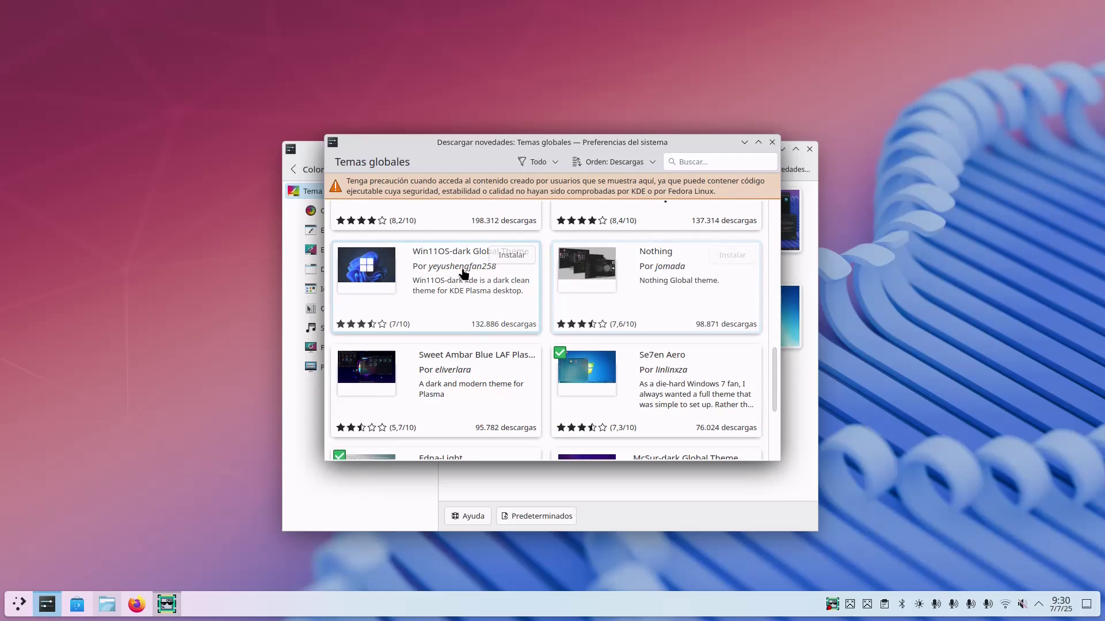
pyautogui.click(434, 311)
pyautogui.click(340, 162)
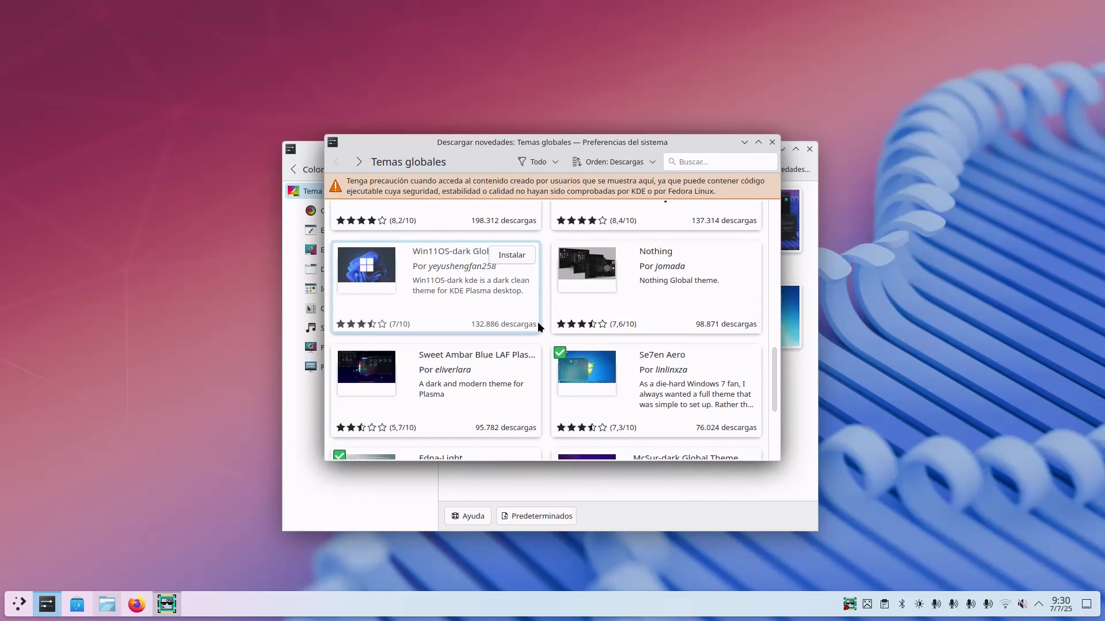
# View the details of Apple MacOS theme [WhiteSur], look through the remaining downloadable themes, and close the download window
pyautogui.scroll(3, 538, 322)
pyautogui.click(424, 340)
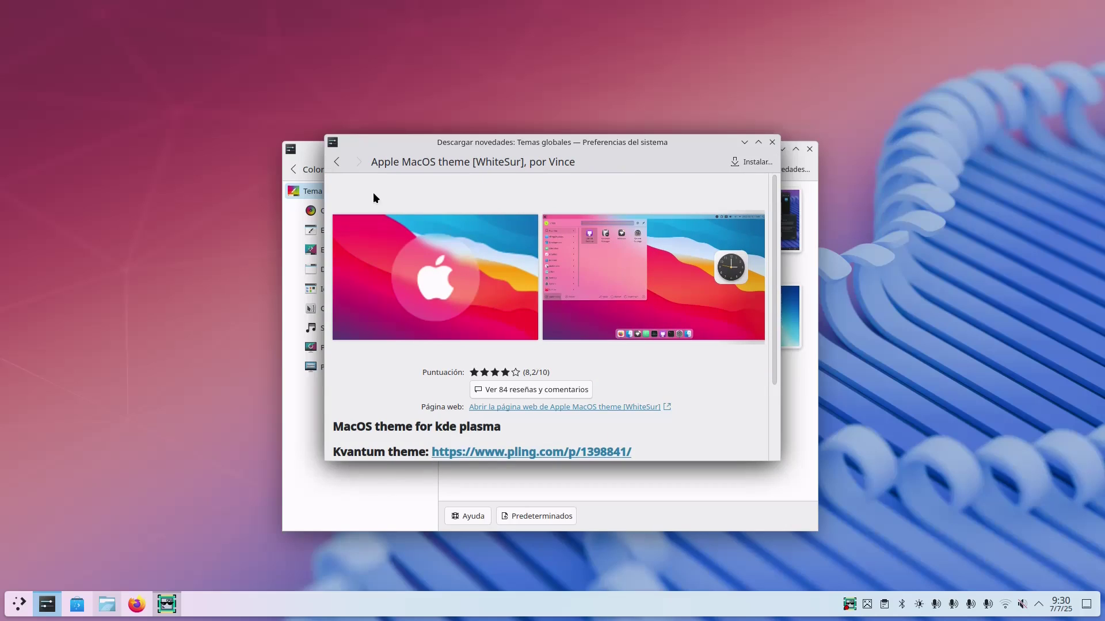
pyautogui.click(336, 162)
pyautogui.scroll(-2, 562, 311)
pyautogui.scroll(-2, 562, 311)
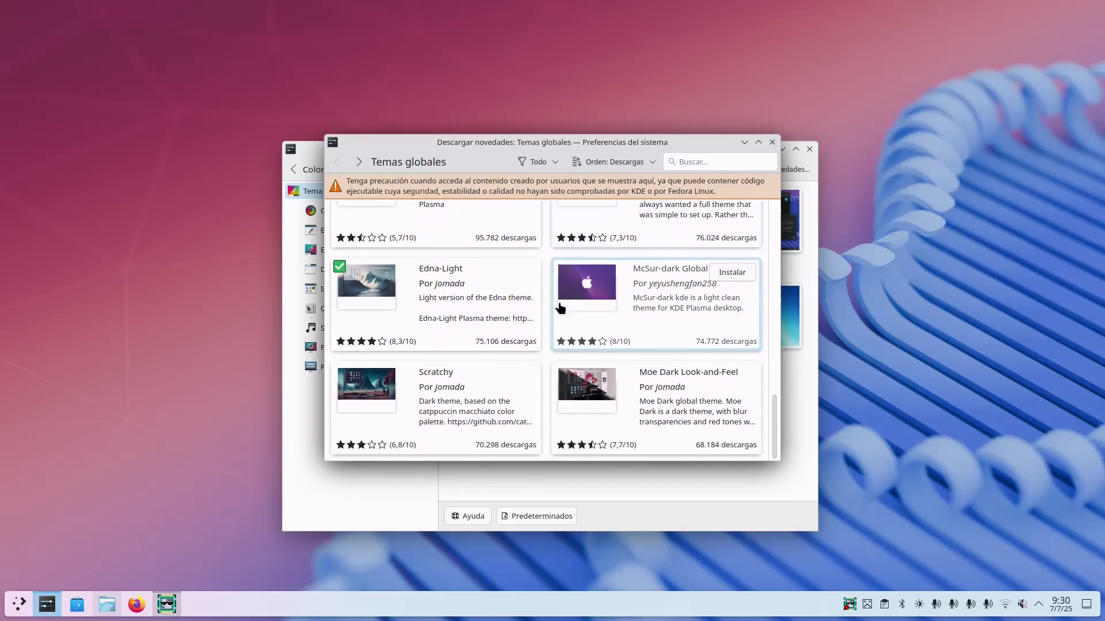
pyautogui.click(773, 143)
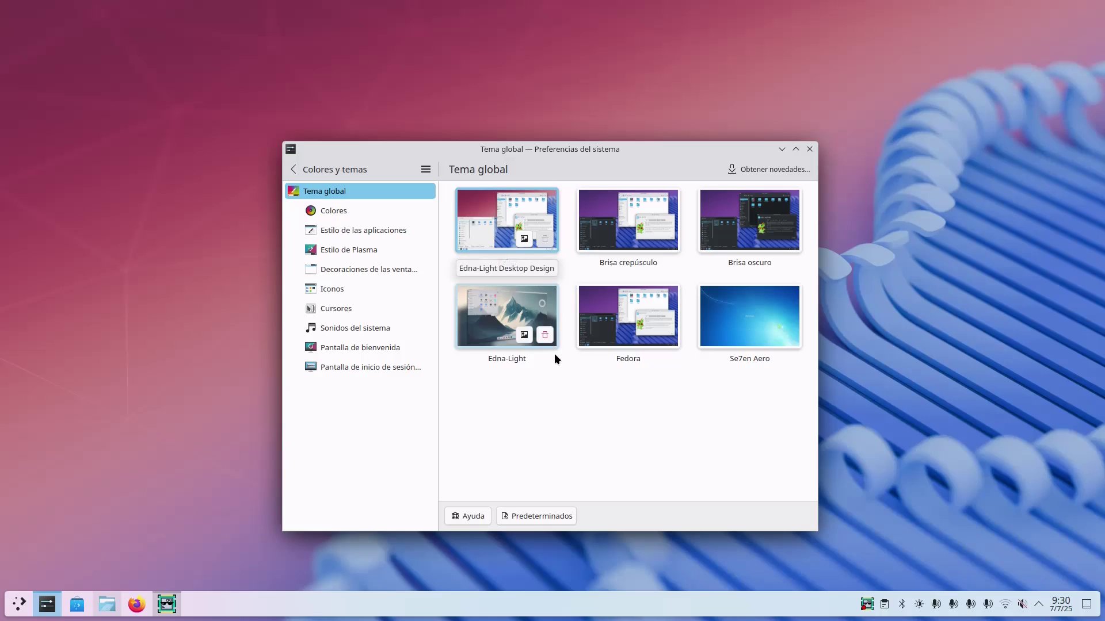
# View the installed icon themes and the available cursor themes
pyautogui.click(382, 289)
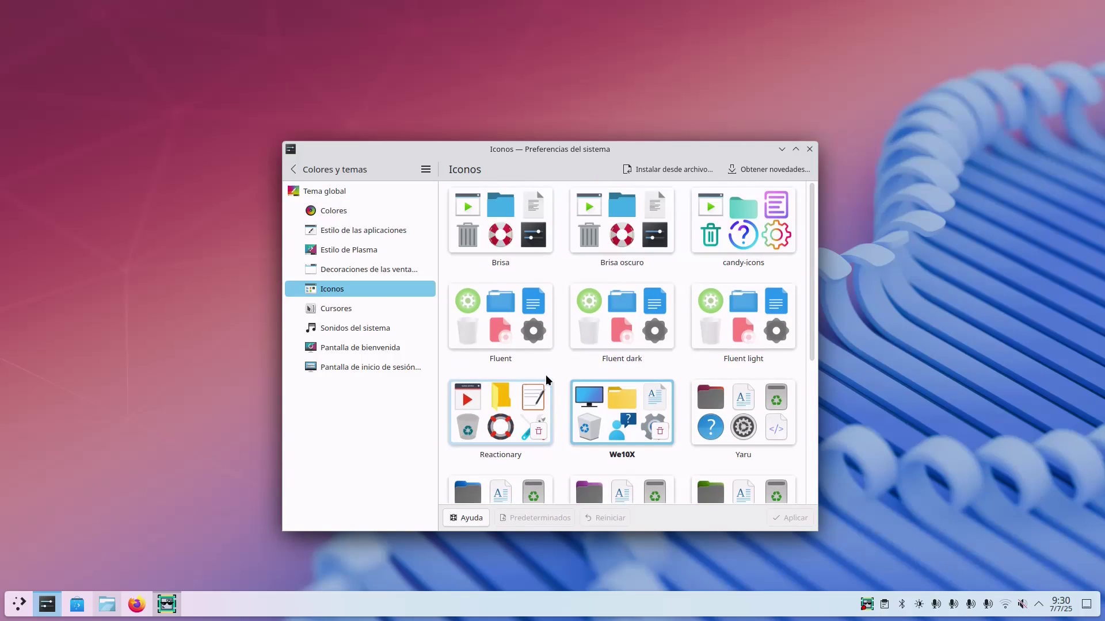
pyautogui.click(352, 309)
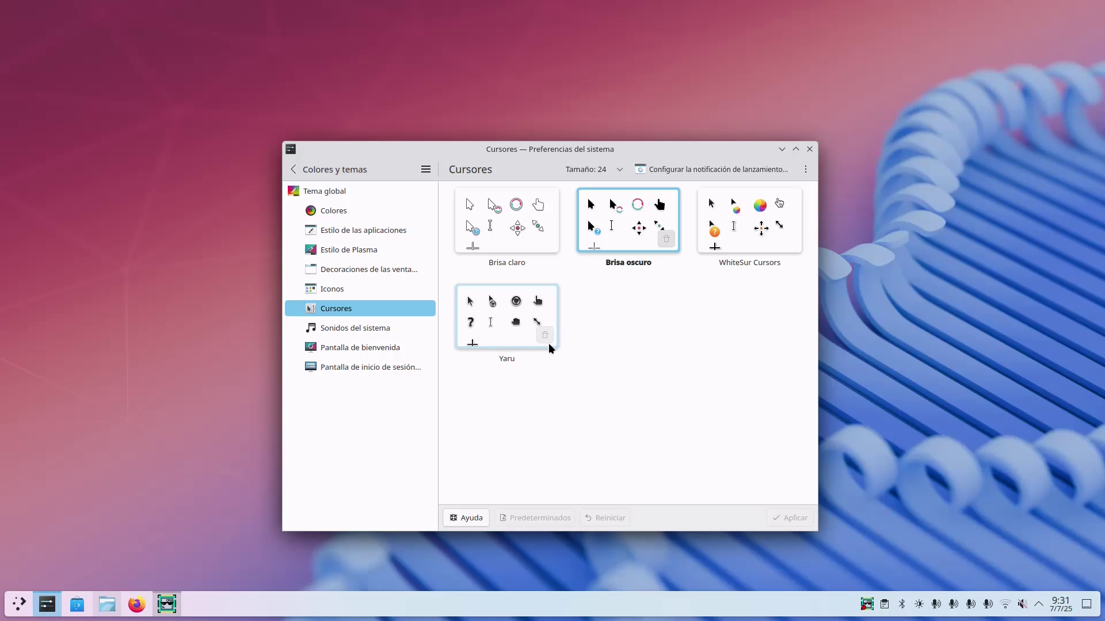
# Apply the MS Windows 9x application style
pyautogui.click(341, 210)
pyautogui.click(340, 227)
pyautogui.click(518, 380)
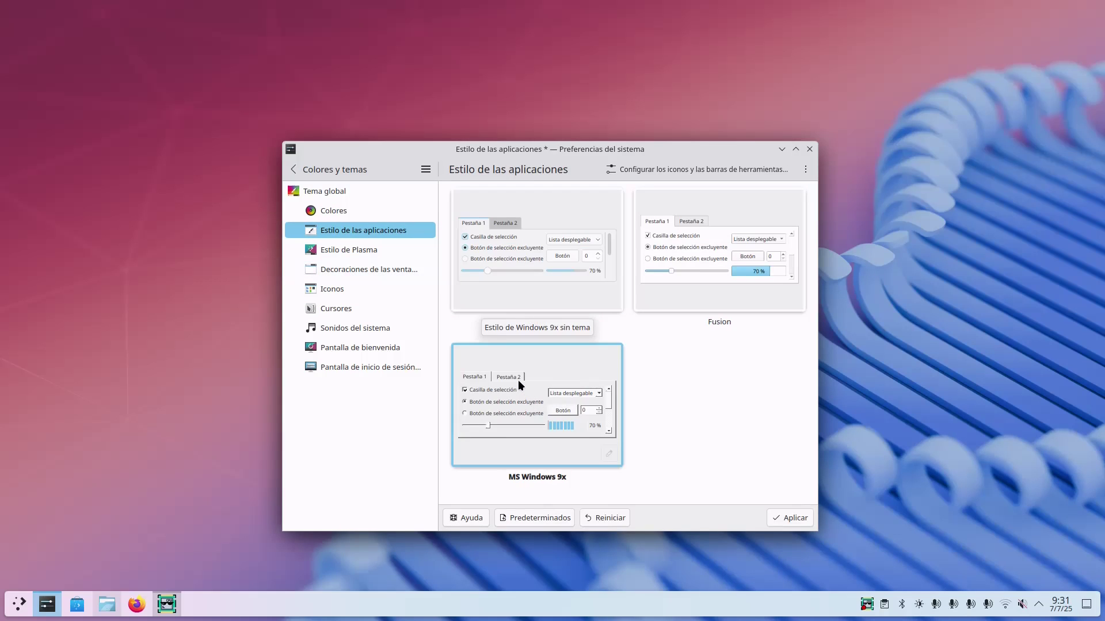
pyautogui.click(796, 519)
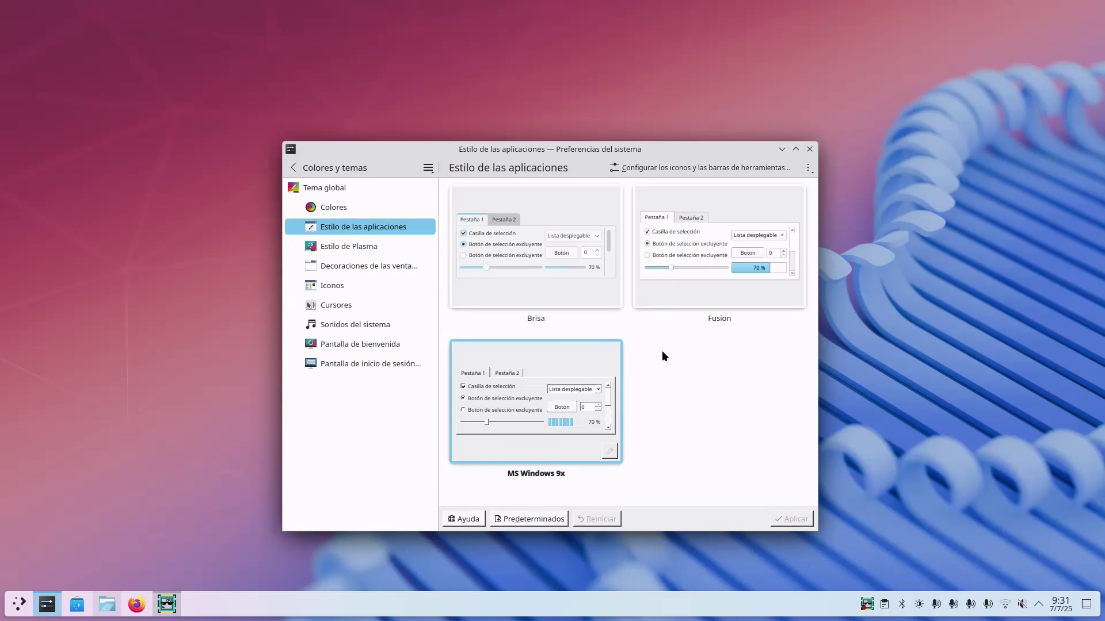
# Apply the React Plus Plasma style
pyautogui.click(379, 247)
pyautogui.click(612, 352)
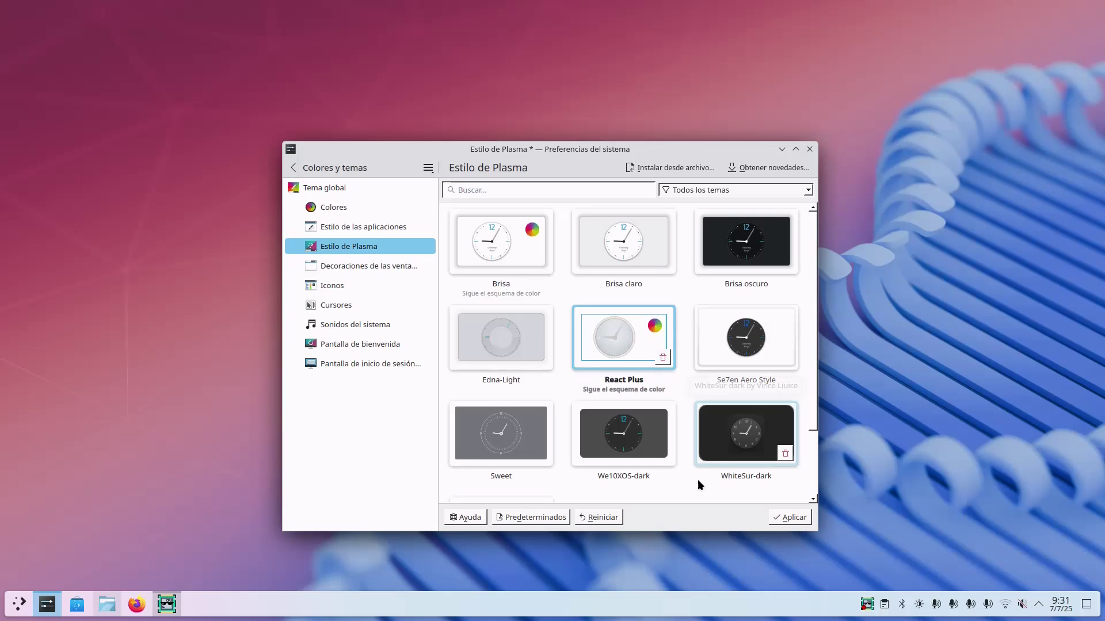
pyautogui.click(793, 516)
# Apply the React Plus window decoration
pyautogui.click(369, 267)
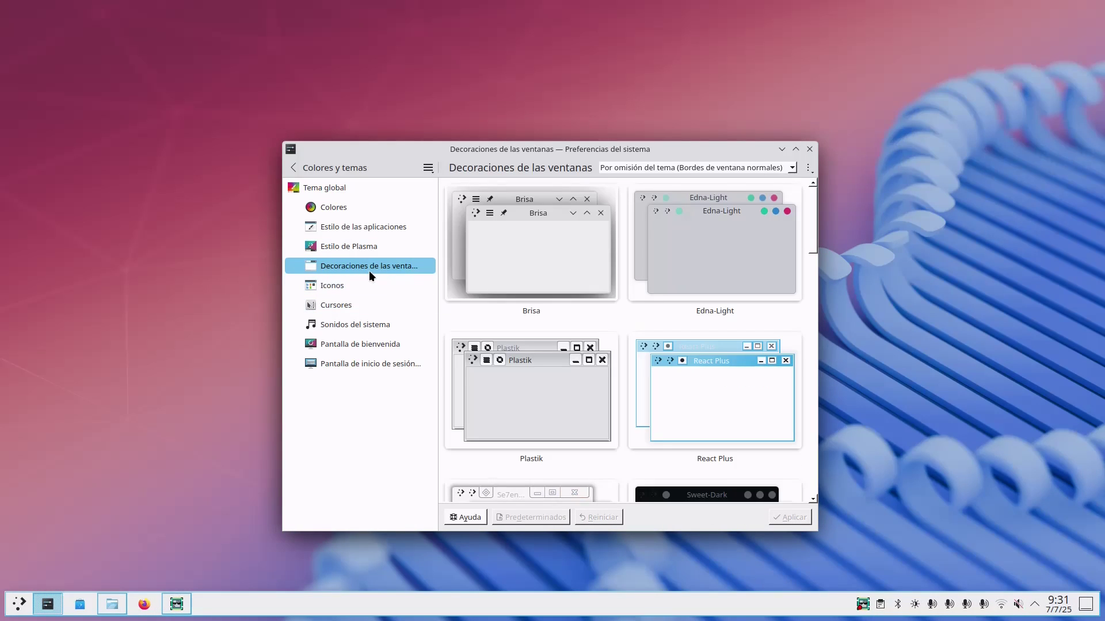
pyautogui.click(720, 402)
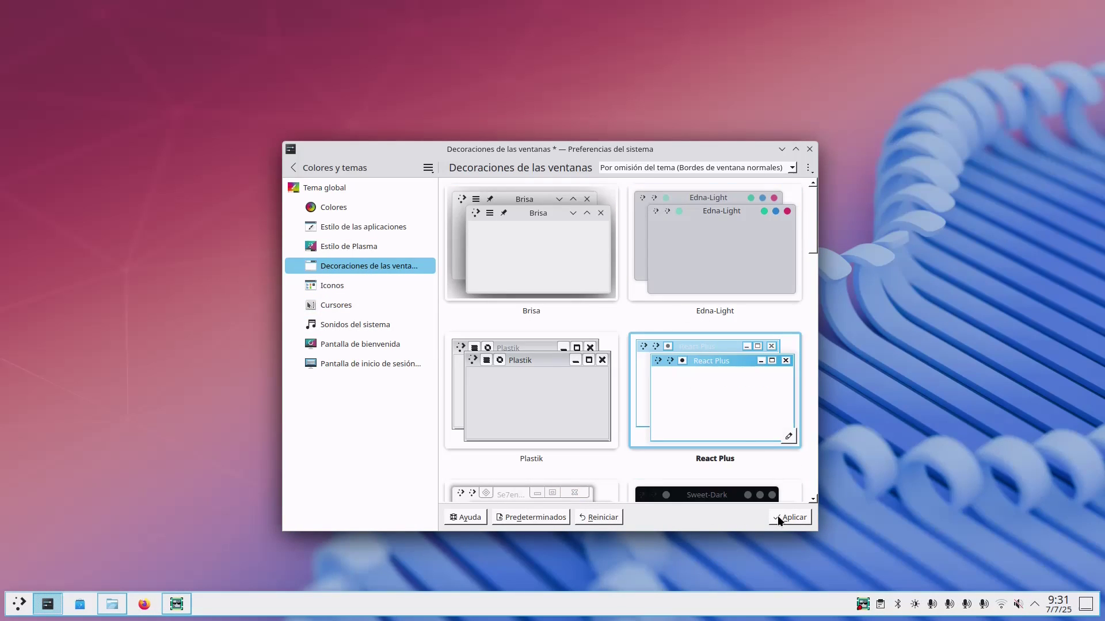
pyautogui.click(778, 515)
# View the installed splash screens, browse the downloadable ones, and close the download window
pyautogui.click(356, 323)
pyautogui.click(333, 345)
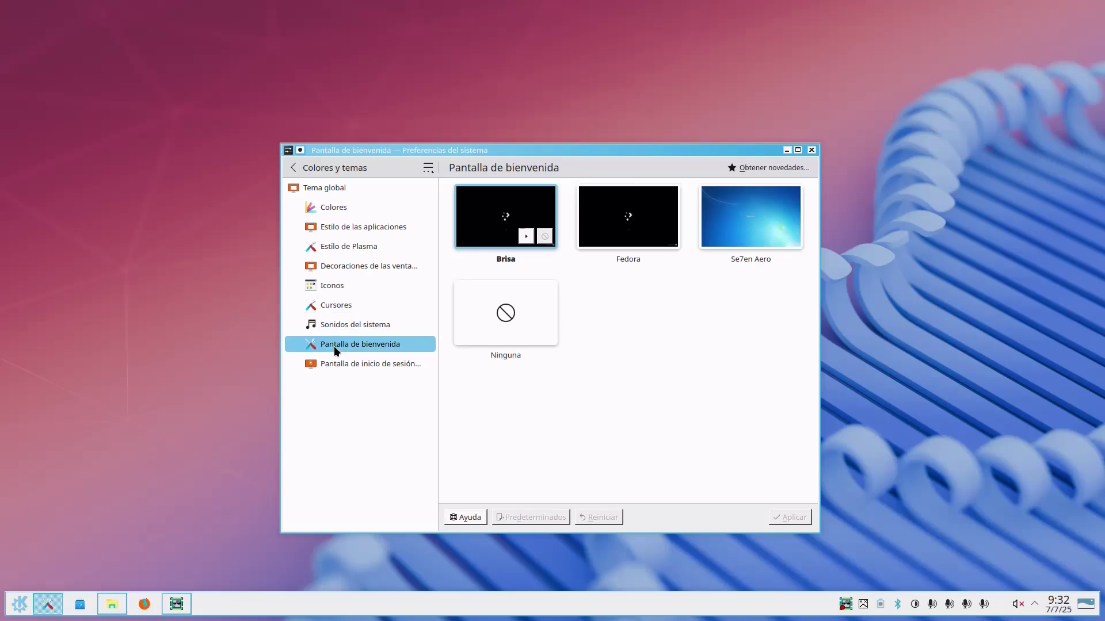
pyautogui.click(768, 235)
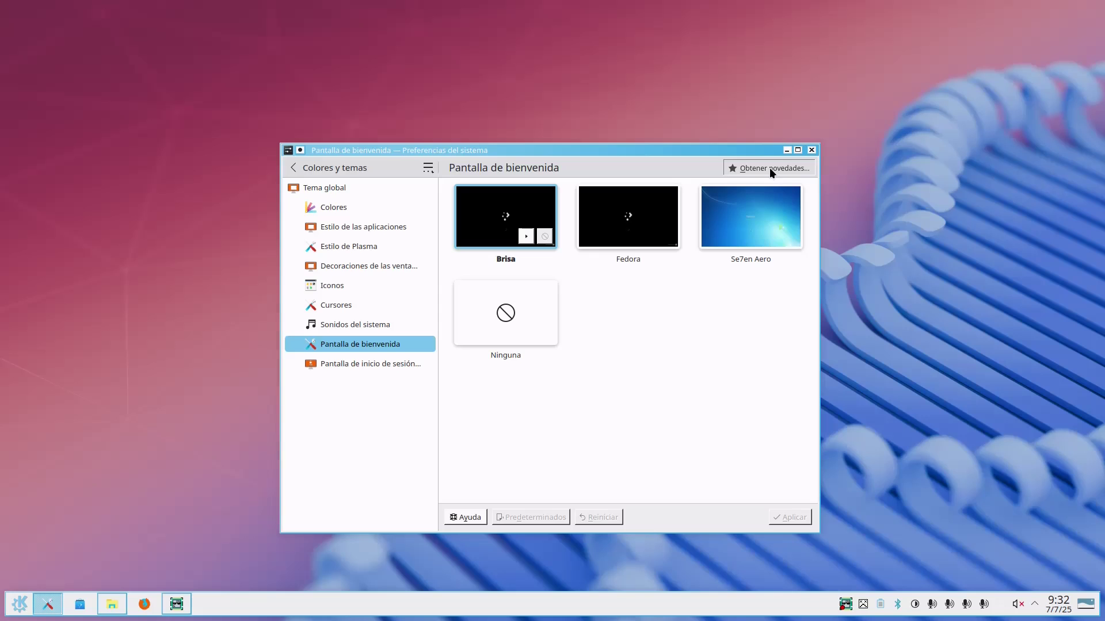
pyautogui.click(769, 167)
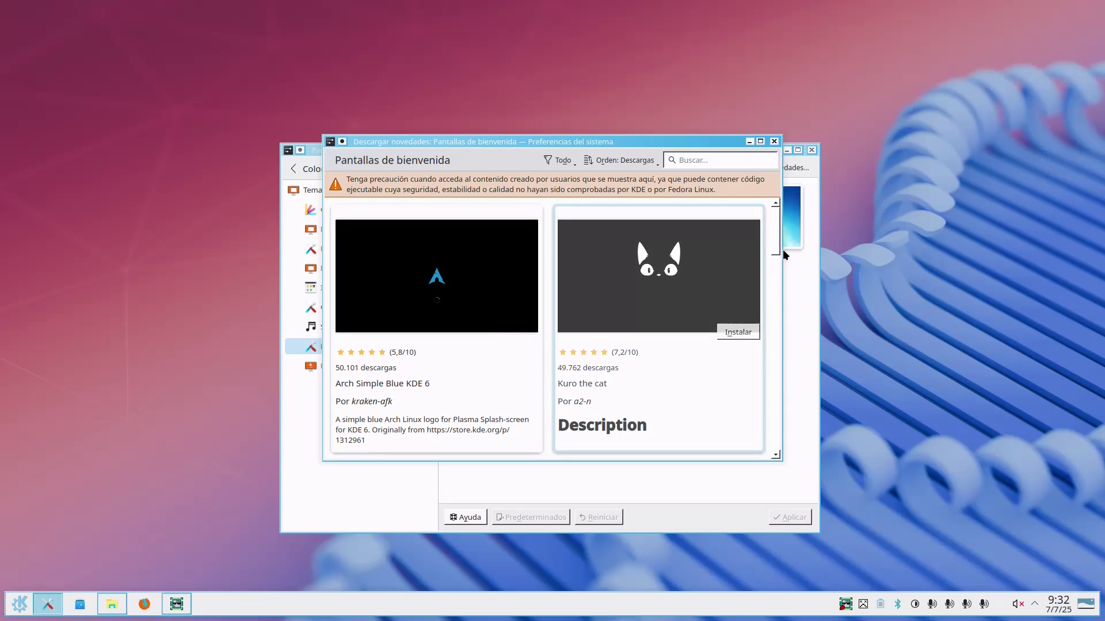
pyautogui.scroll(-6, 771, 247)
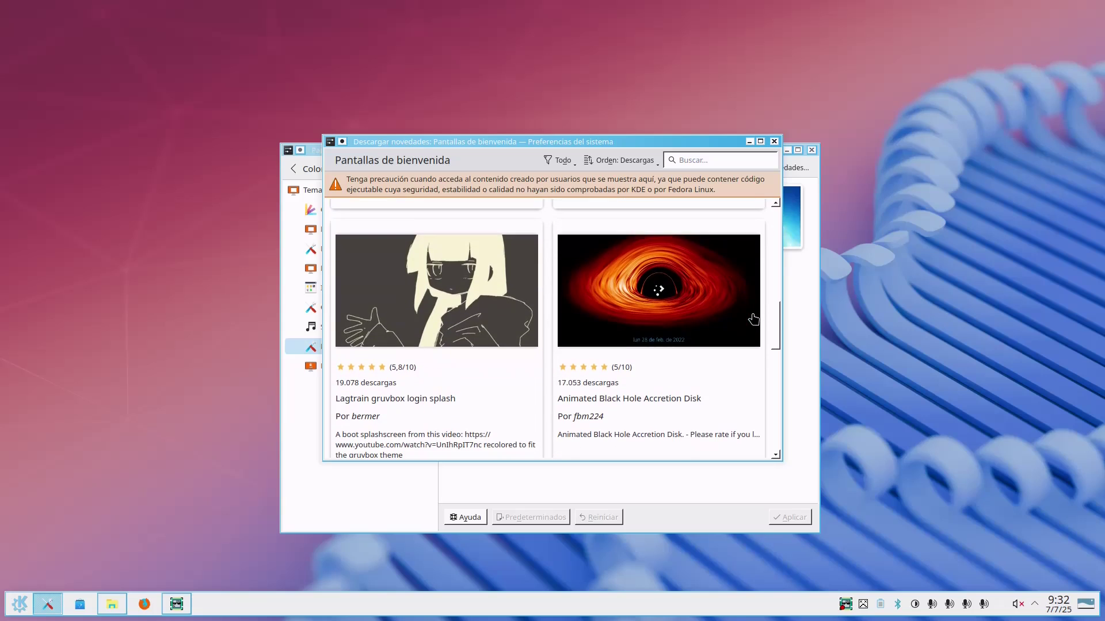
pyautogui.click(774, 141)
# Choose the Fedora global theme
pyautogui.click(345, 187)
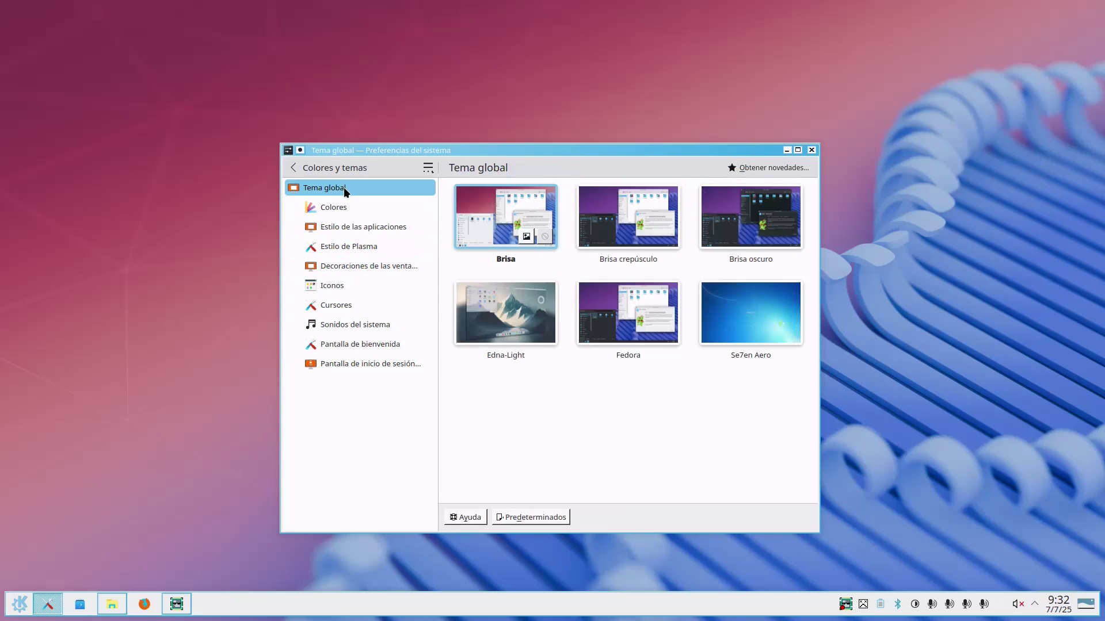
pyautogui.click(616, 298)
# View the places and applications sections of the application launcher
pyautogui.click(19, 604)
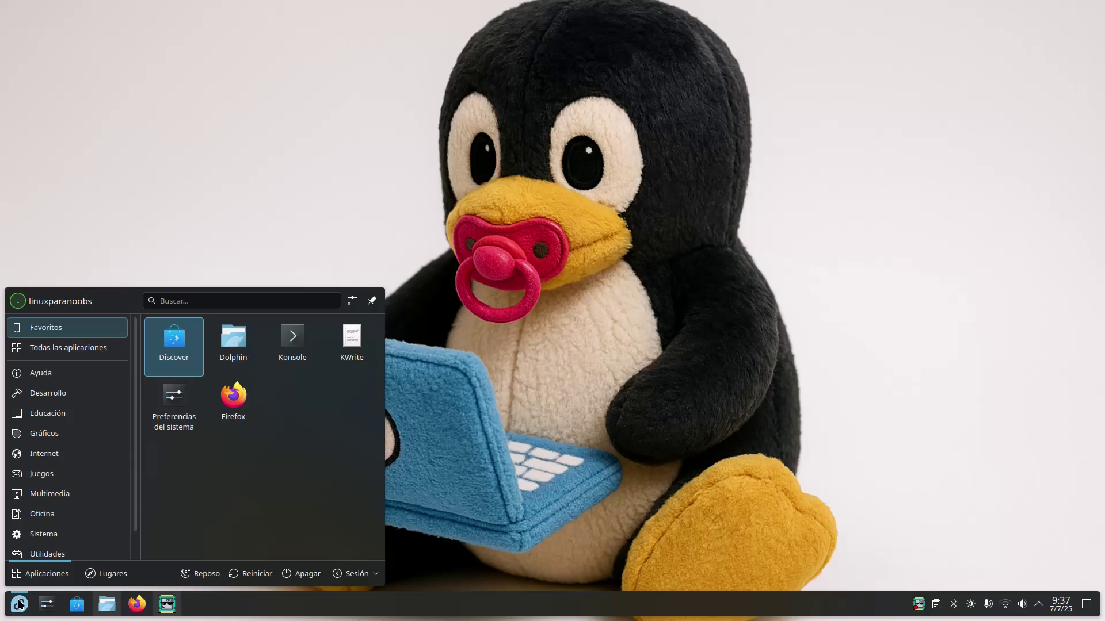
pyautogui.click(105, 574)
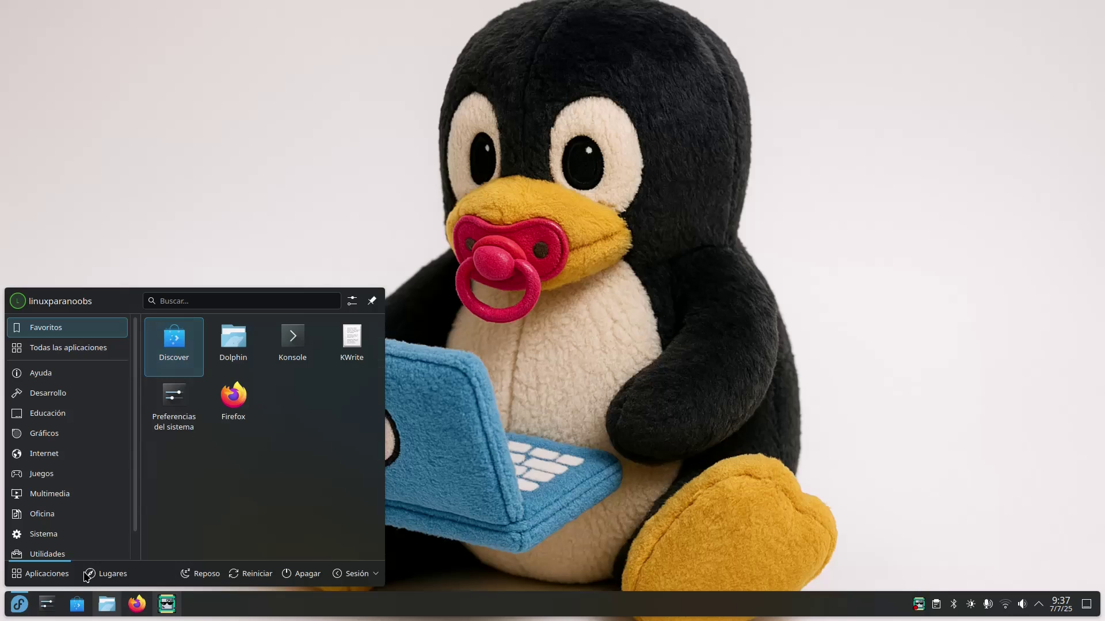
pyautogui.click(42, 573)
# Switch the application launcher to the Menú de aplicaciones alternative and view its categories
pyautogui.rightClick(19, 604)
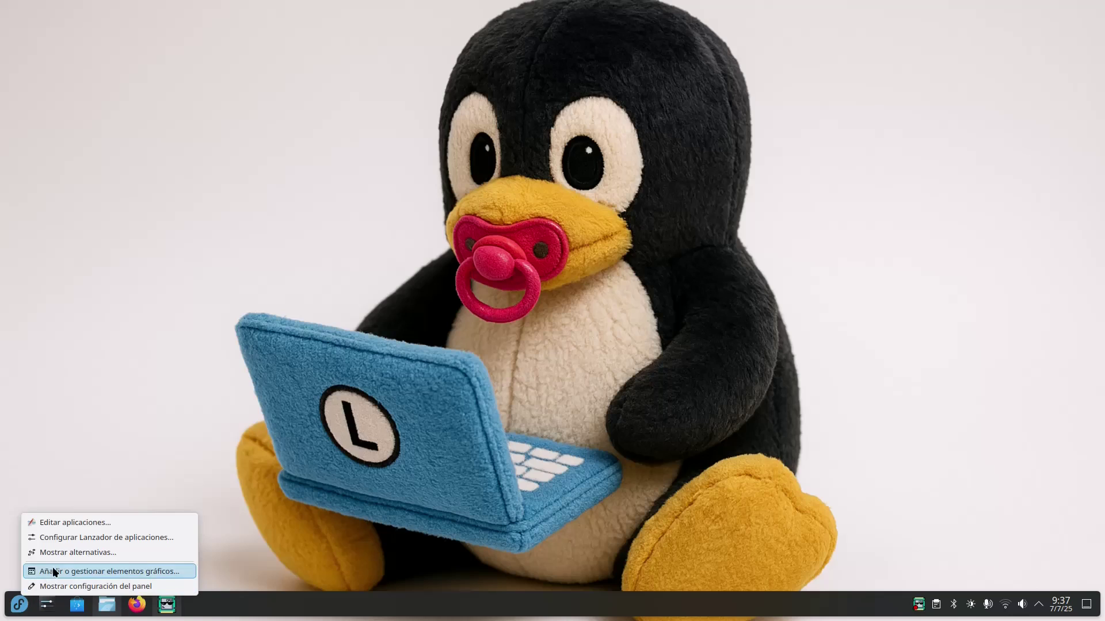
pyautogui.click(55, 552)
pyautogui.click(105, 533)
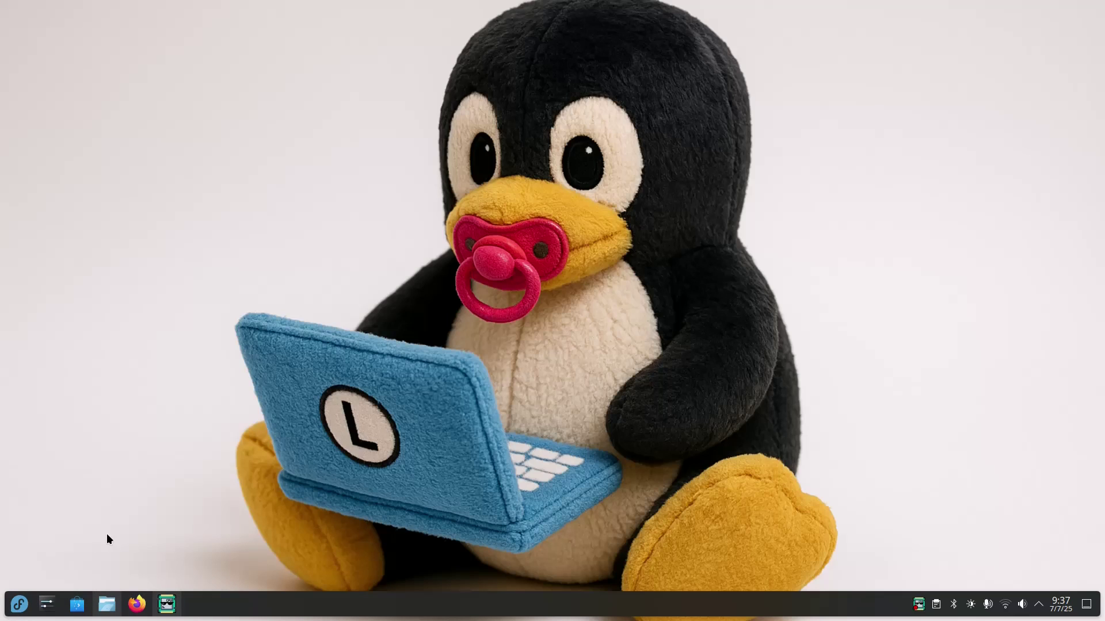
pyautogui.click(12, 603)
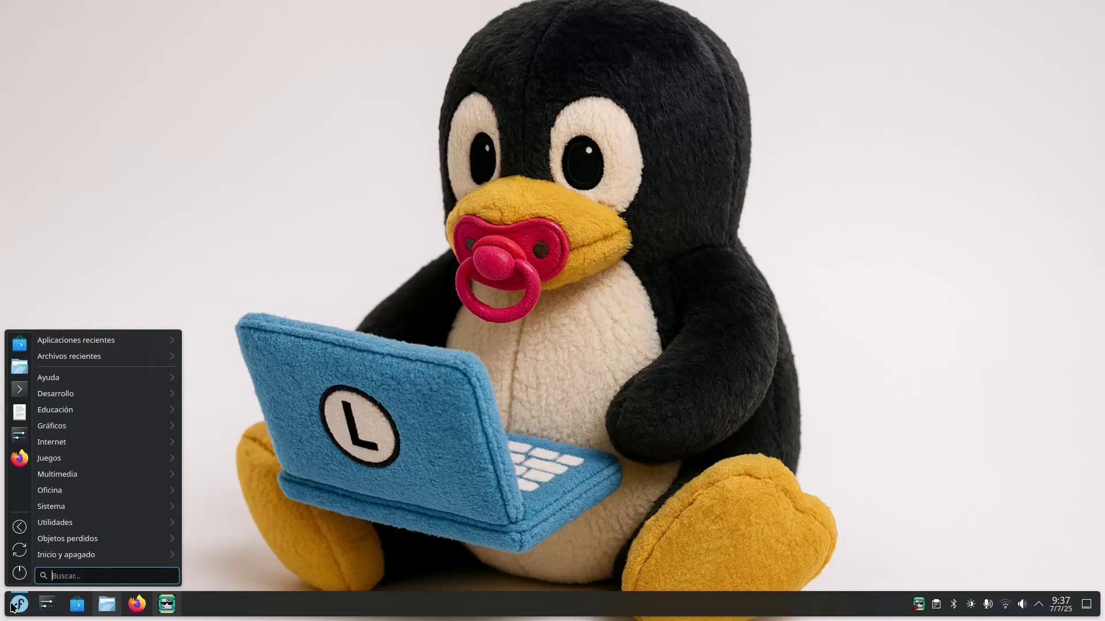
# Switch the application menu to the full-screen application dashboard, view it, and close it
pyautogui.rightClick(16, 608)
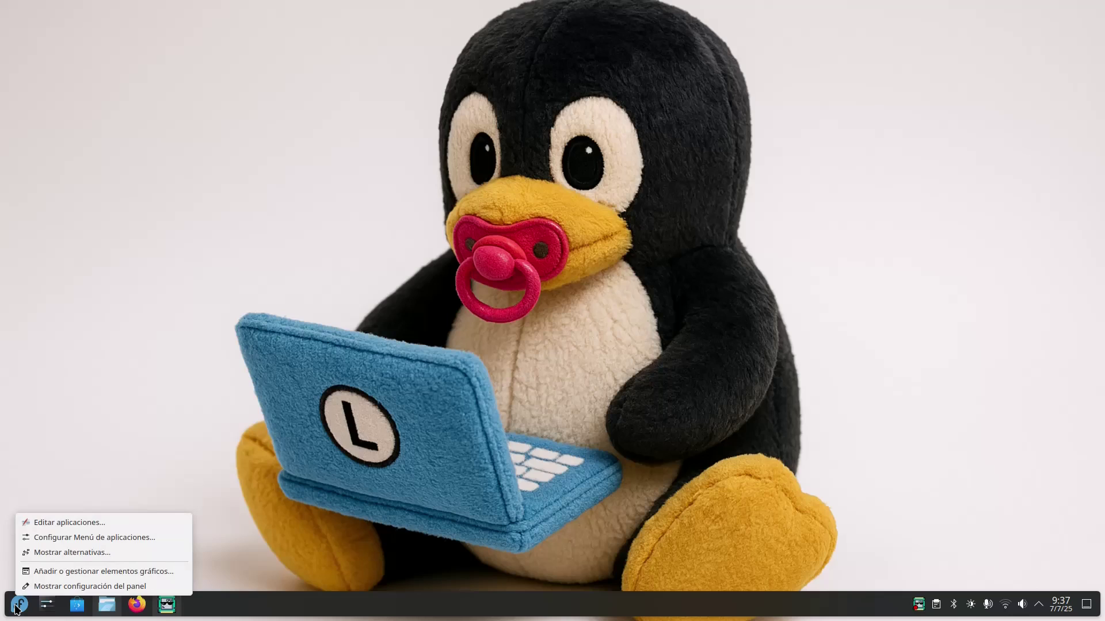
pyautogui.click(47, 551)
pyautogui.click(95, 570)
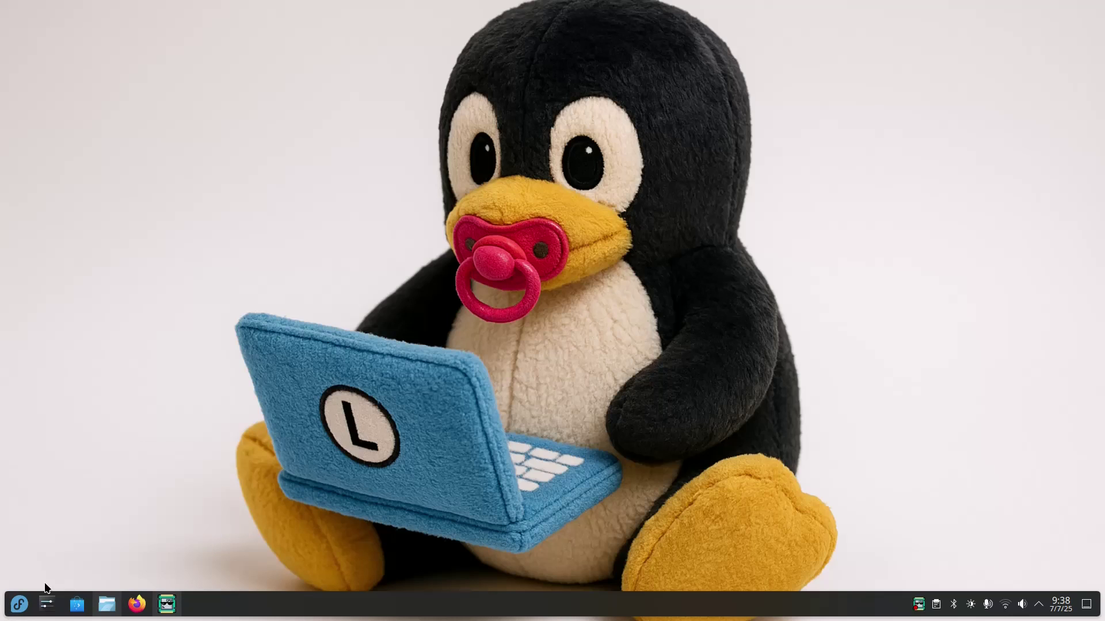
pyautogui.click(23, 604)
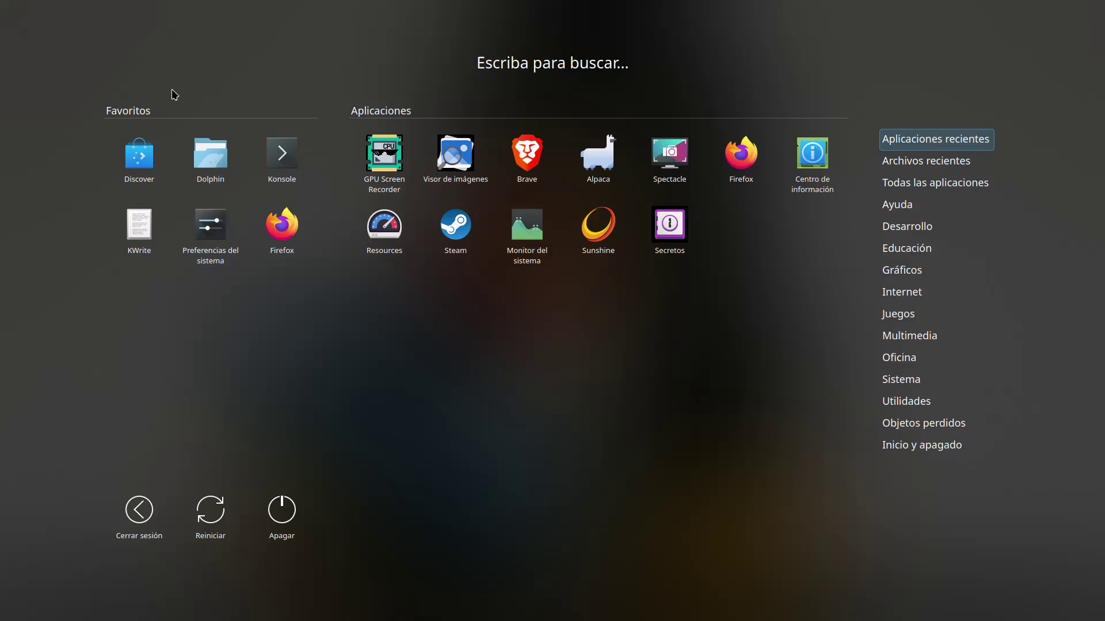
pyautogui.press('Escape')
# Show the window overview, add virtual desktops, and select Escritorio 3
pyautogui.moveTo(0, 0)
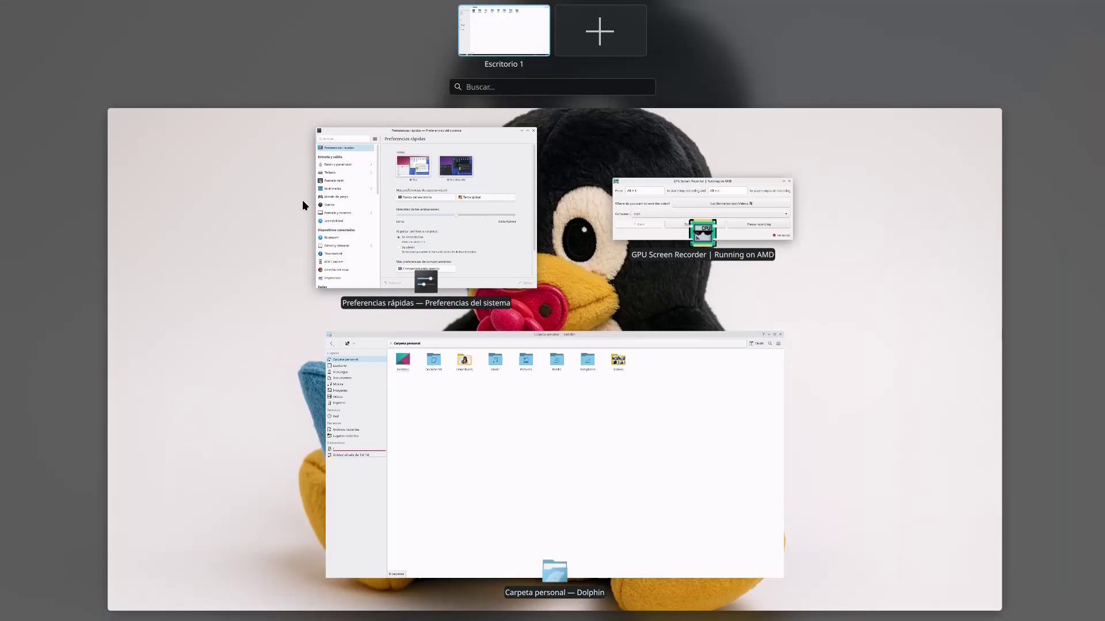
pyautogui.click(558, 34)
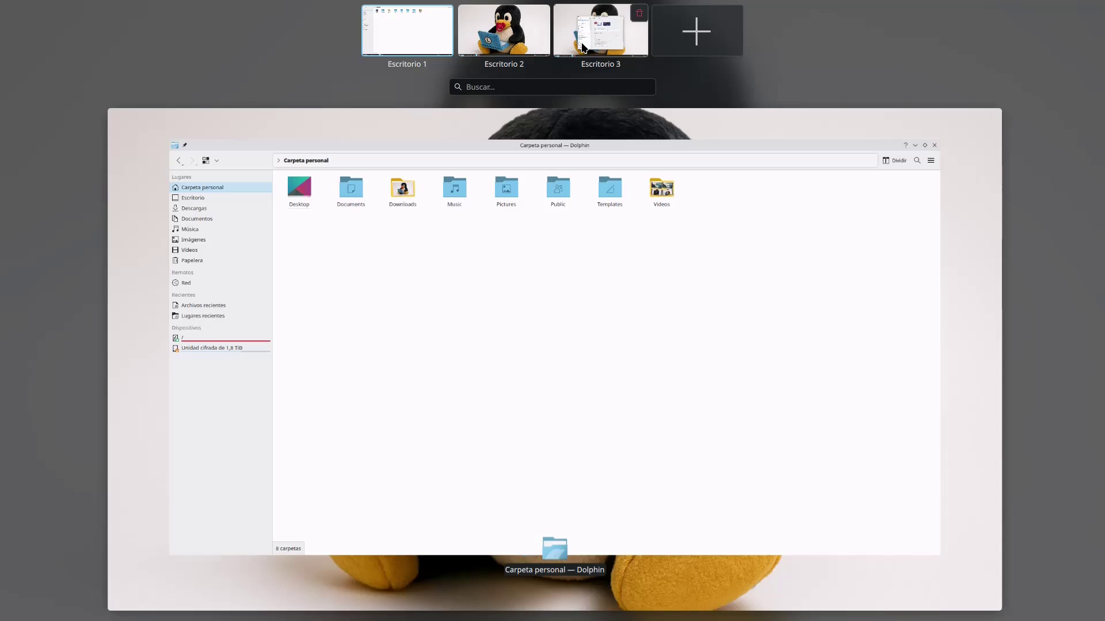
pyautogui.click(584, 48)
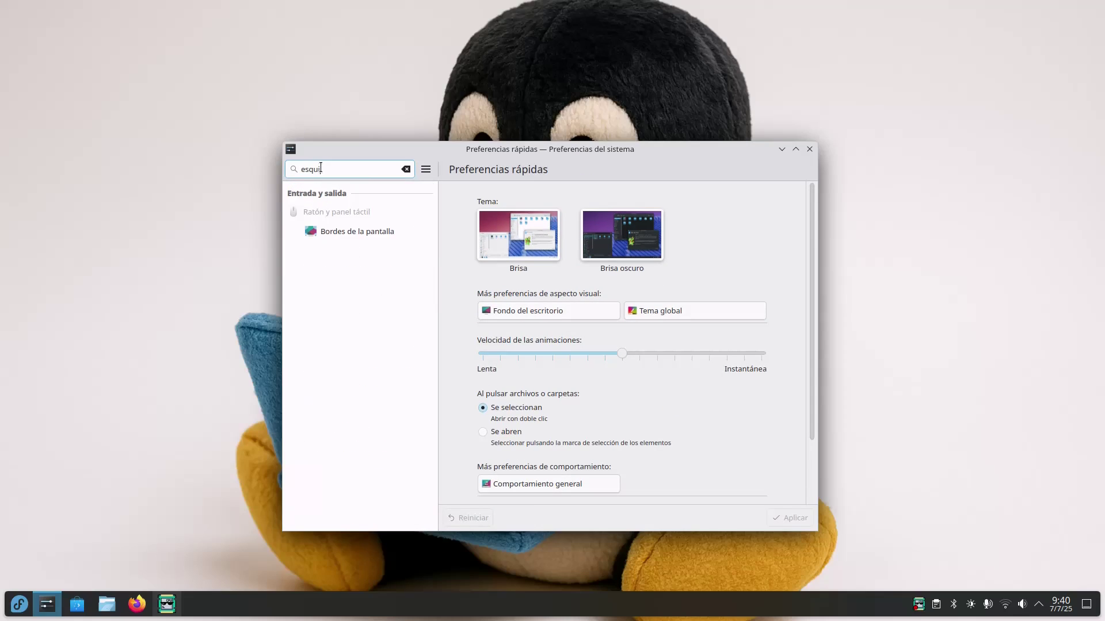
# Set the top-left screen corner action to Presentar ventanas - Todos los escritorios, apply it, and trigger the corner
pyautogui.click(352, 228)
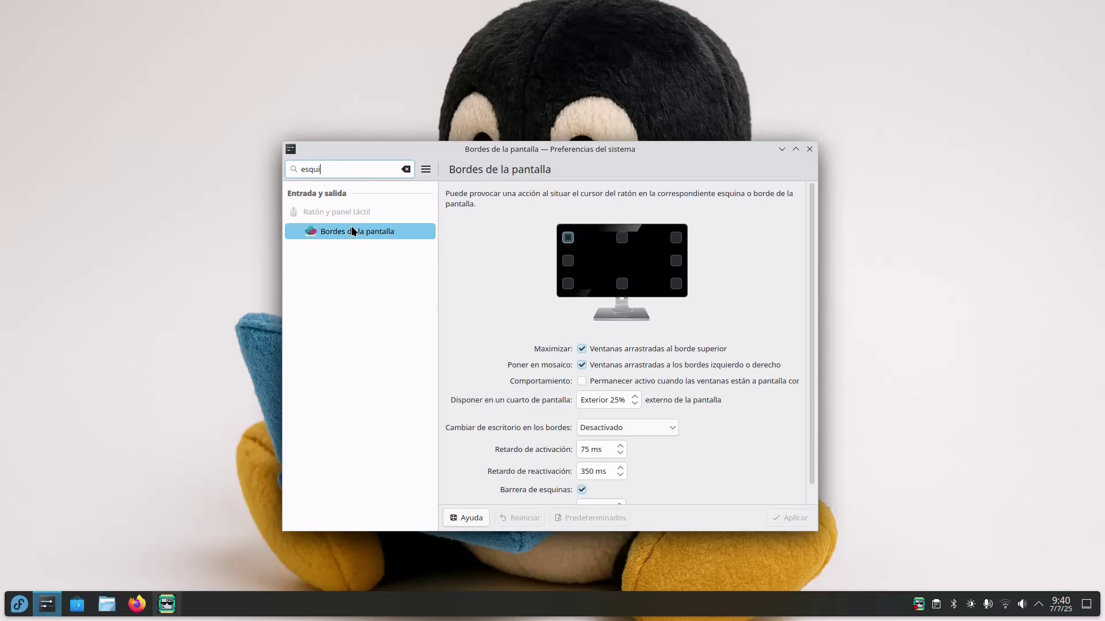
pyautogui.click(568, 238)
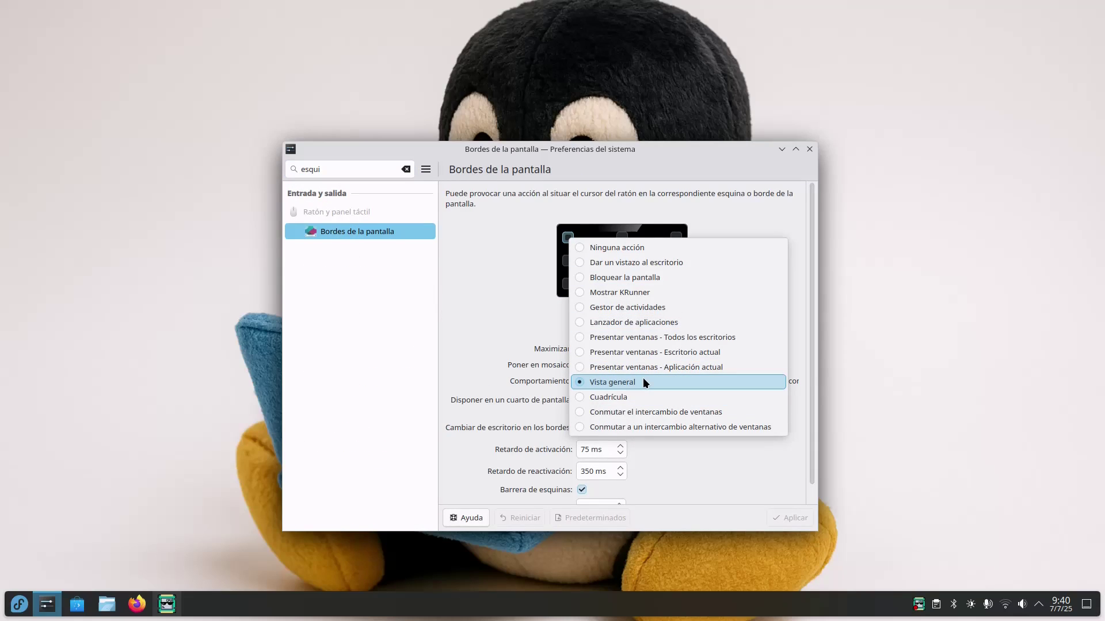
pyautogui.click(759, 338)
pyautogui.click(790, 518)
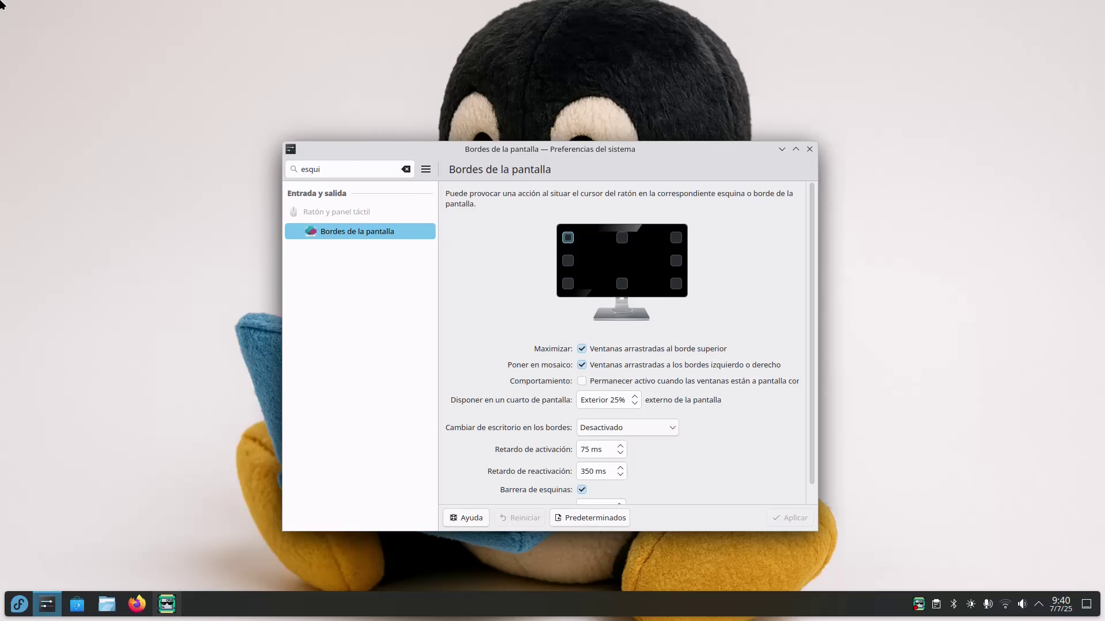
pyautogui.moveTo(0, 1)
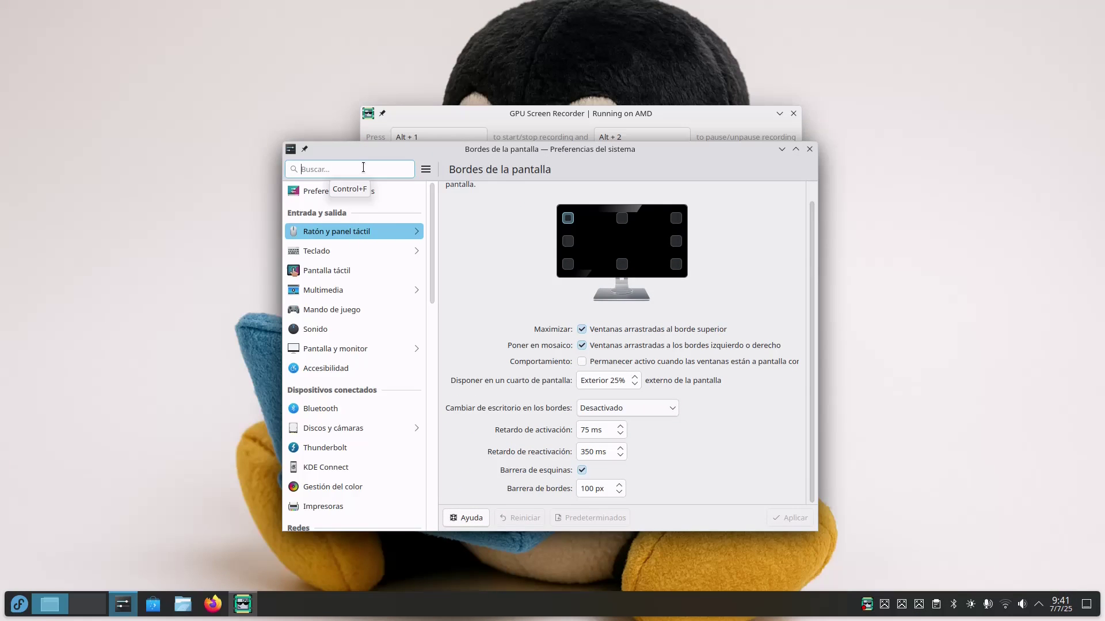
# Find the desktop effects settings with "efec", enable and apply the Desmoronar effect, and try it by closing a Dolphin window
pyautogui.write('efec')
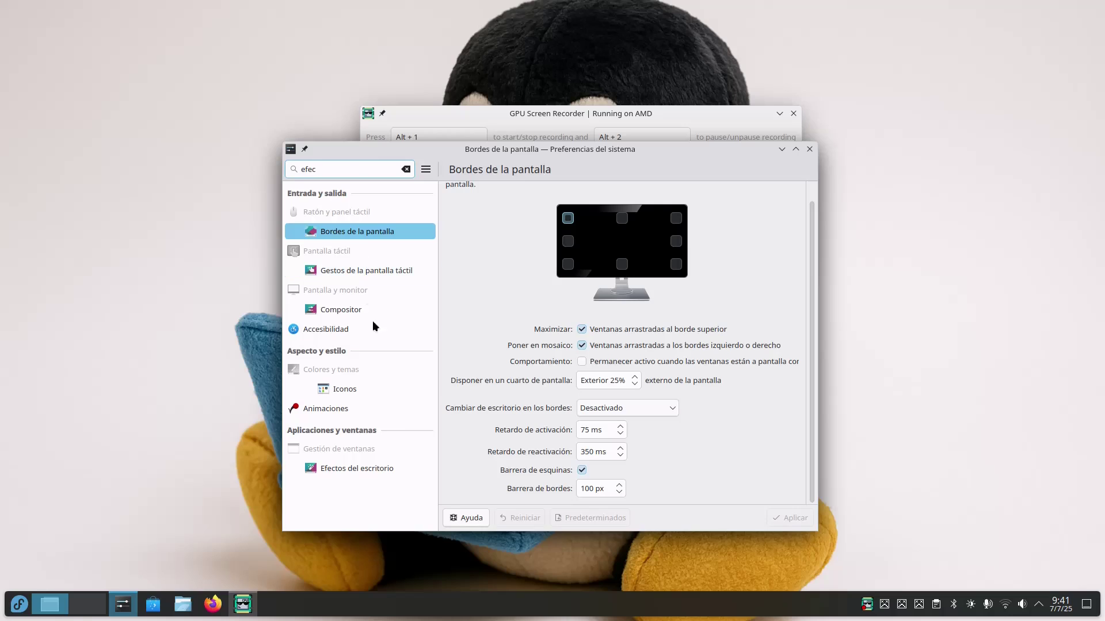
pyautogui.click(346, 468)
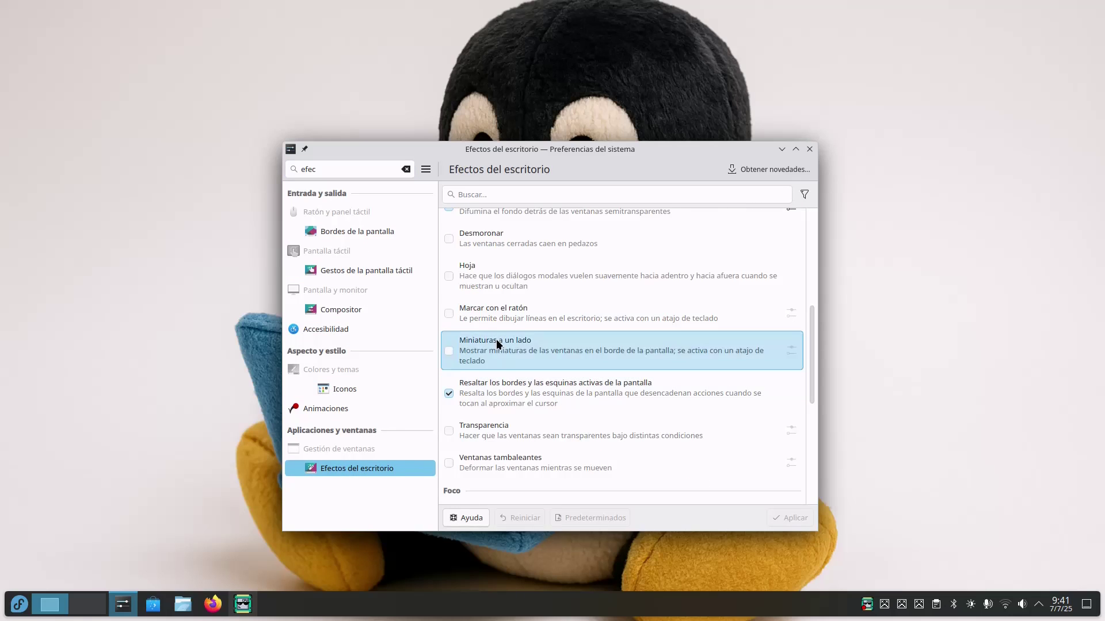
pyautogui.scroll(3, 498, 344)
pyautogui.click(448, 376)
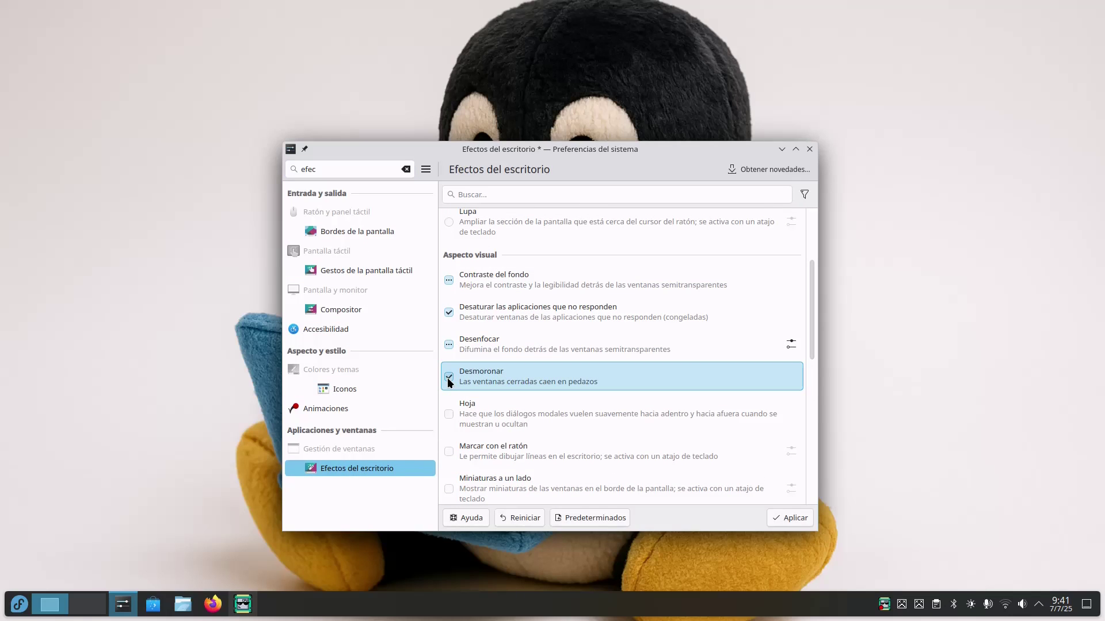
pyautogui.click(806, 518)
pyautogui.click(182, 604)
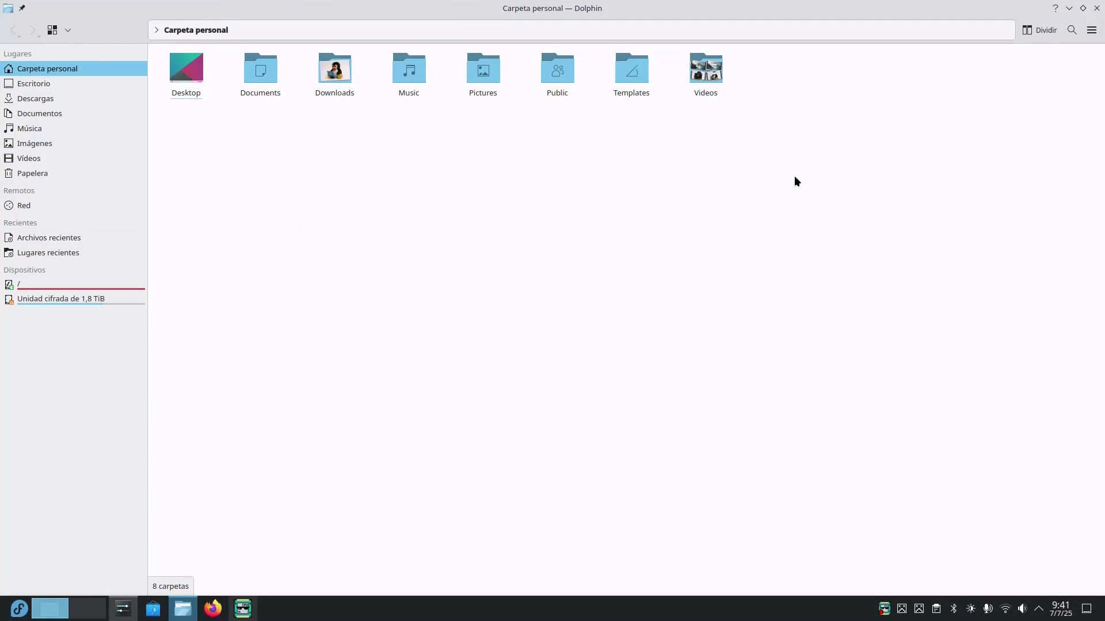
pyautogui.click(1096, 8)
# Browse the downloadable desktop effects, then close the download window and the system settings
pyautogui.click(771, 168)
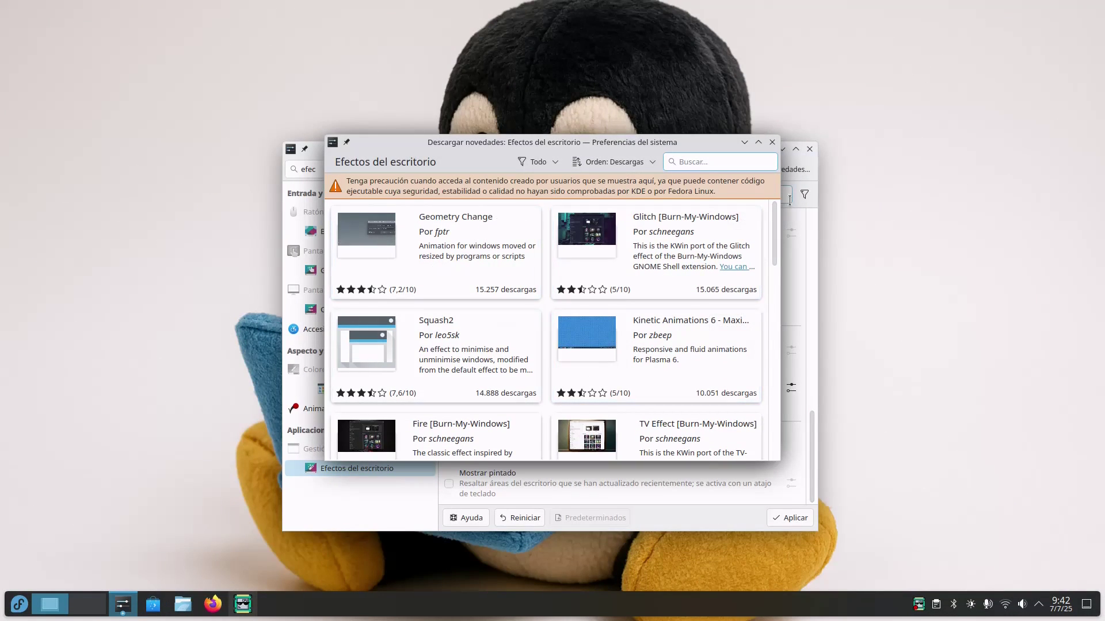
pyautogui.moveTo(771, 223); pyautogui.dragTo(753, 343)
pyautogui.click(769, 139)
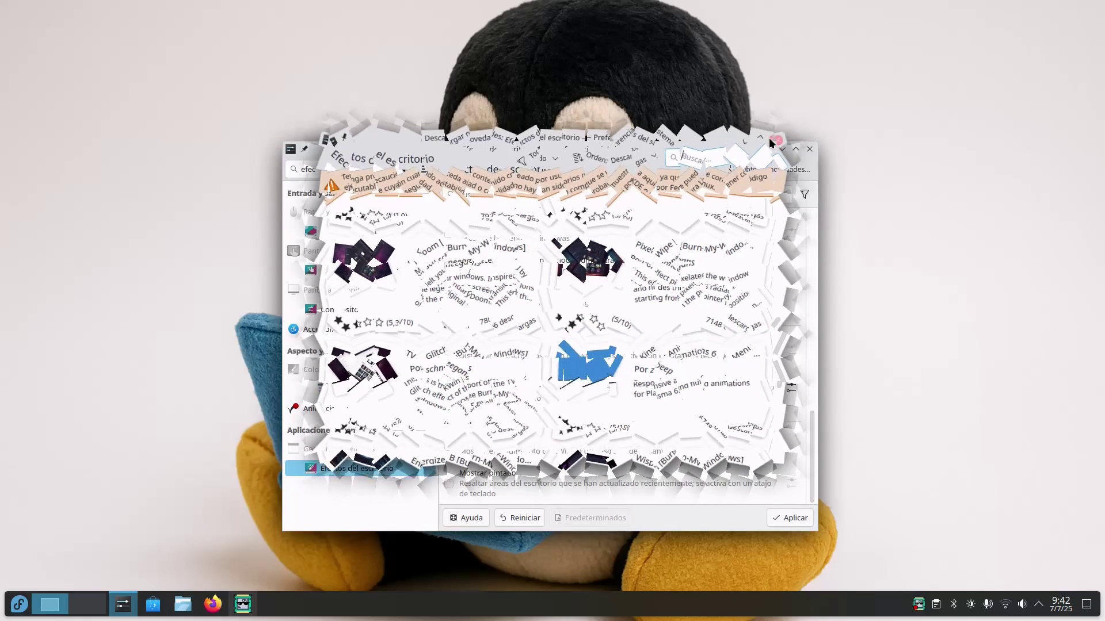
pyautogui.hotkey('ctrl', 'q')
# Switch the task manager to Gestor de tareas con iconos y texto and try it by opening and minimizing Dolphin
pyautogui.rightClick(530, 603)
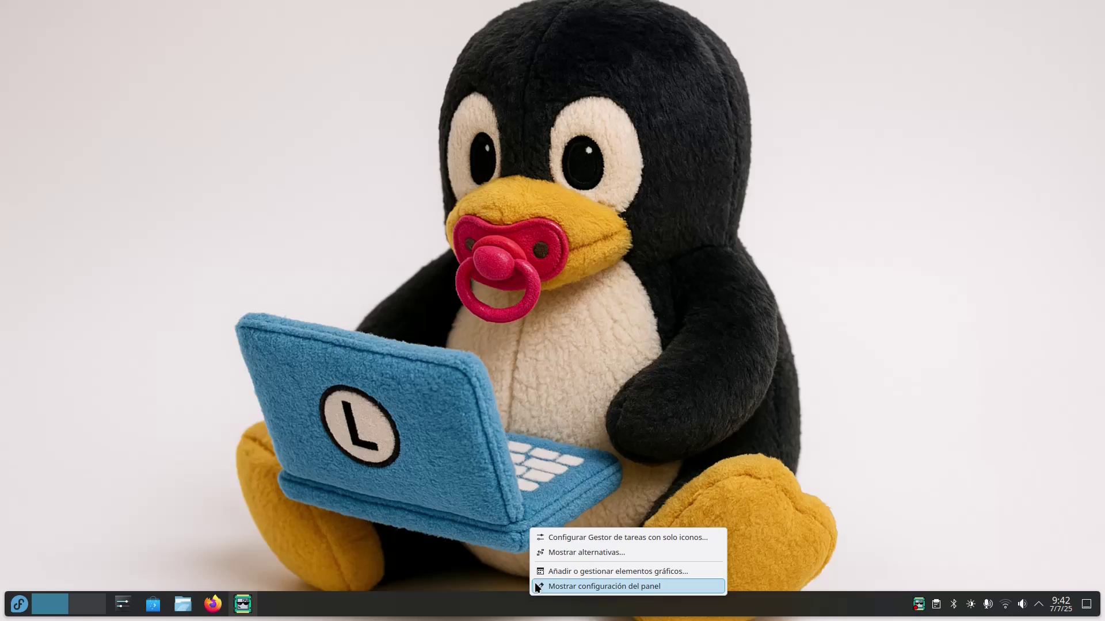
pyautogui.click(571, 554)
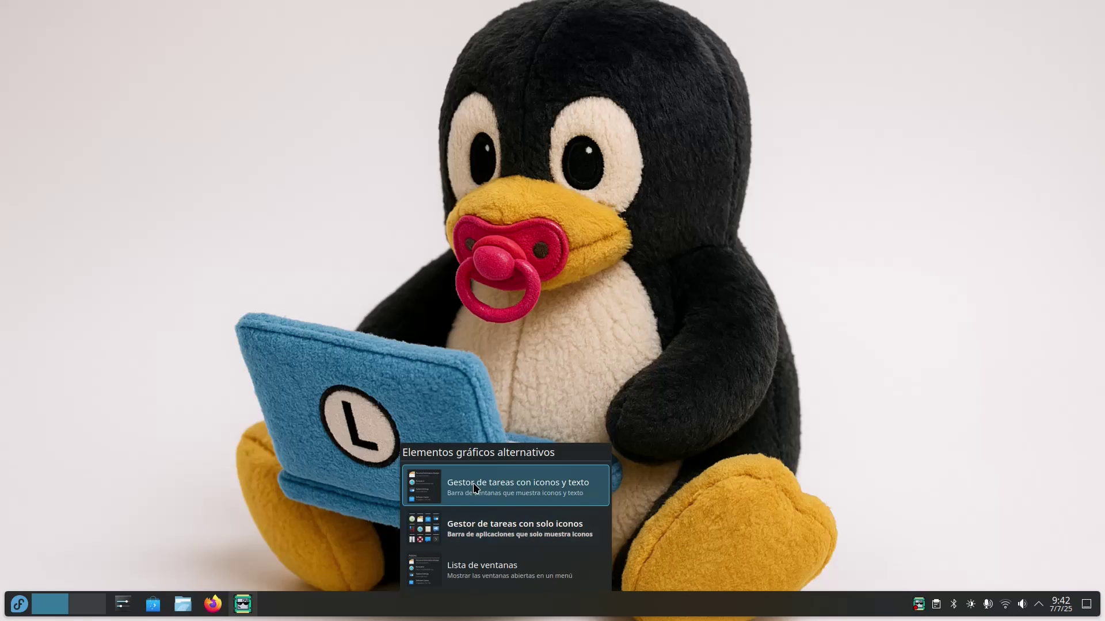
pyautogui.click(519, 488)
pyautogui.click(171, 605)
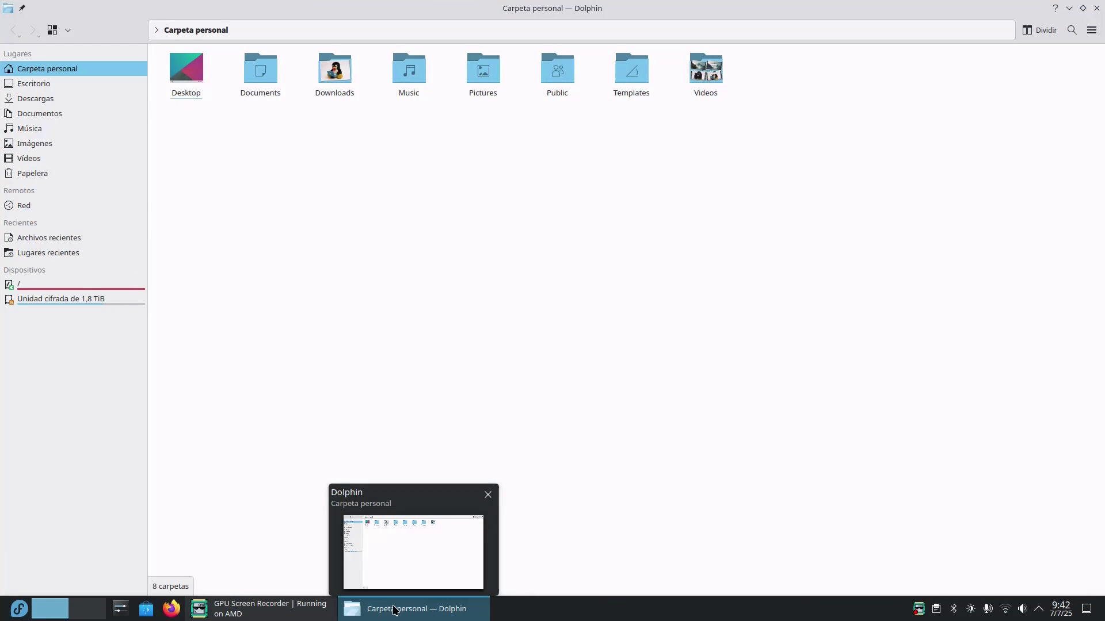
pyautogui.click(395, 610)
# Show the panel's configuration and move the panel to the upper edge of the screen
pyautogui.rightClick(713, 601)
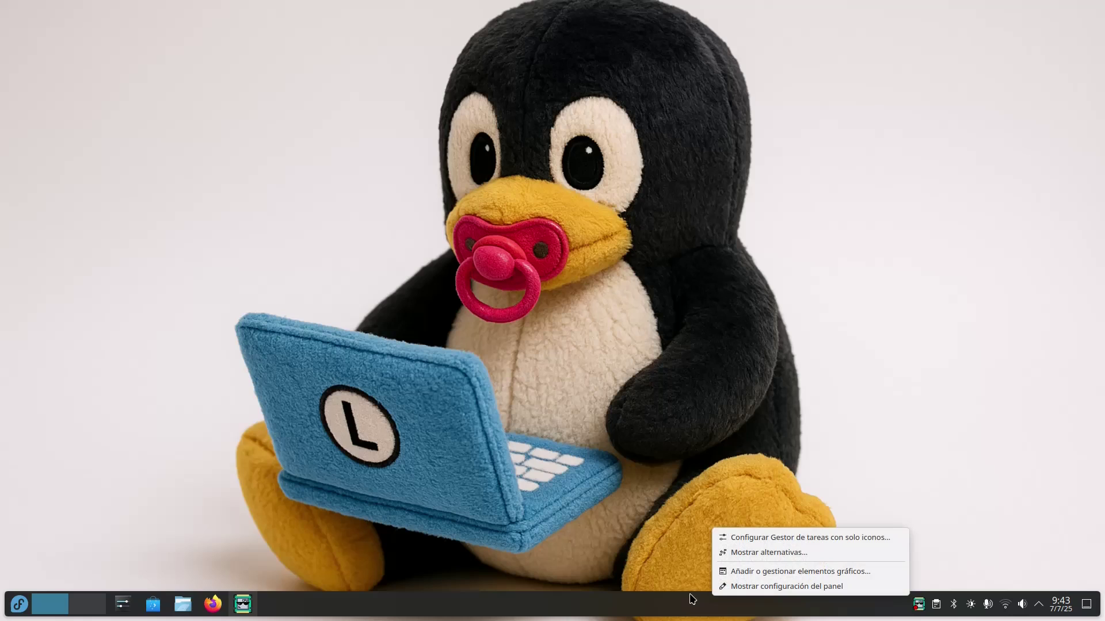
pyautogui.click(765, 587)
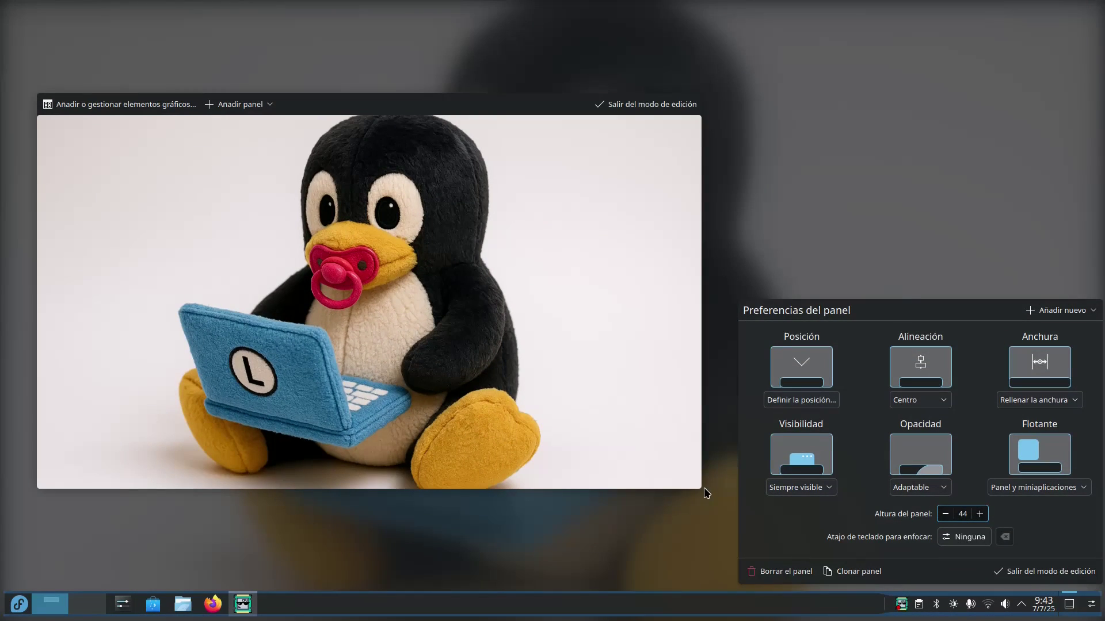
pyautogui.click(821, 402)
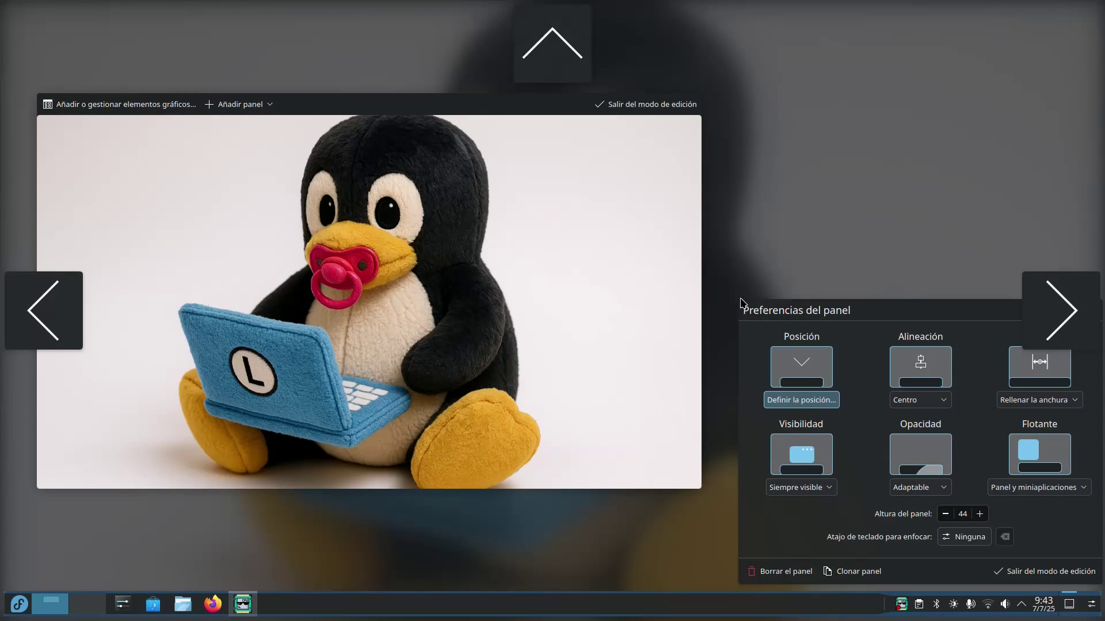
pyautogui.click(552, 45)
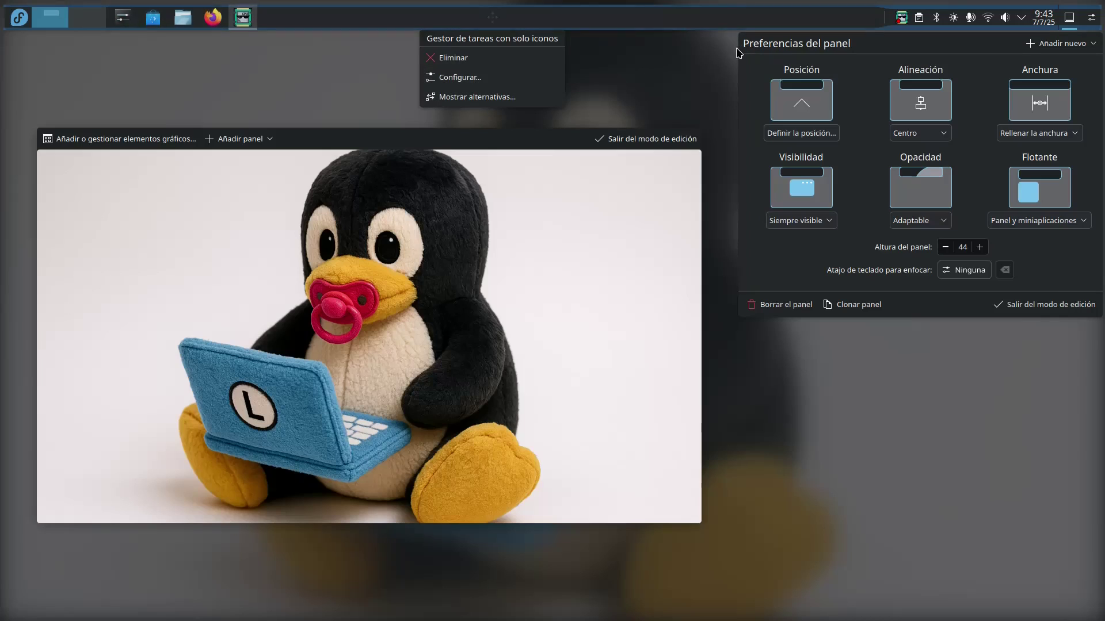
# Set the panel's width to Ajustar el contenido, its alignment to Izquierda and its visibility to Ocultar automáticamente
pyautogui.click(1039, 133)
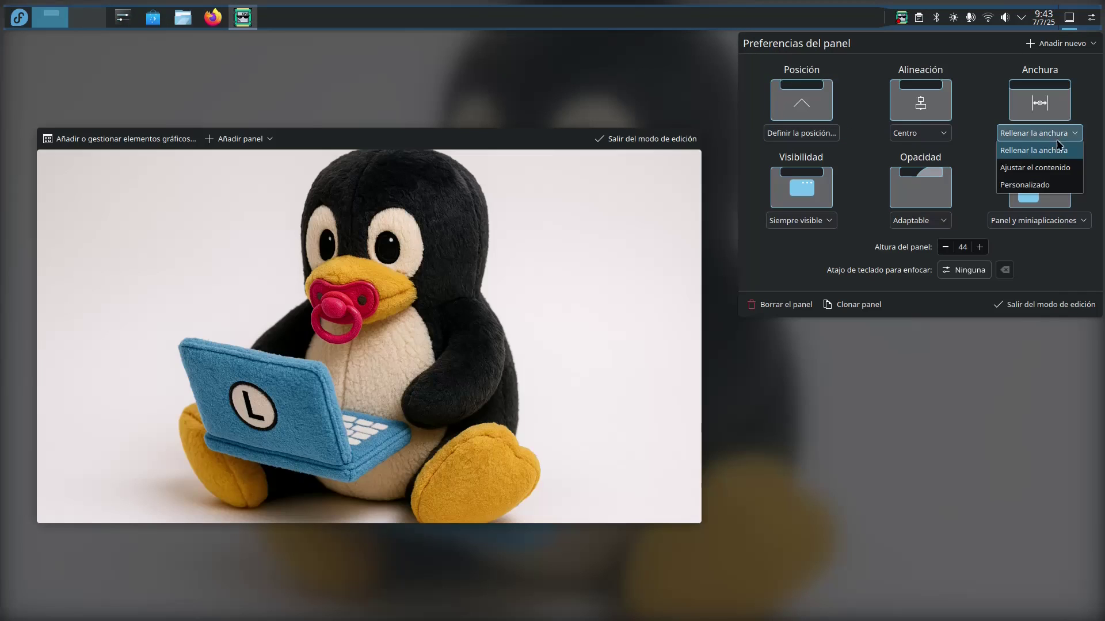
pyautogui.click(1040, 168)
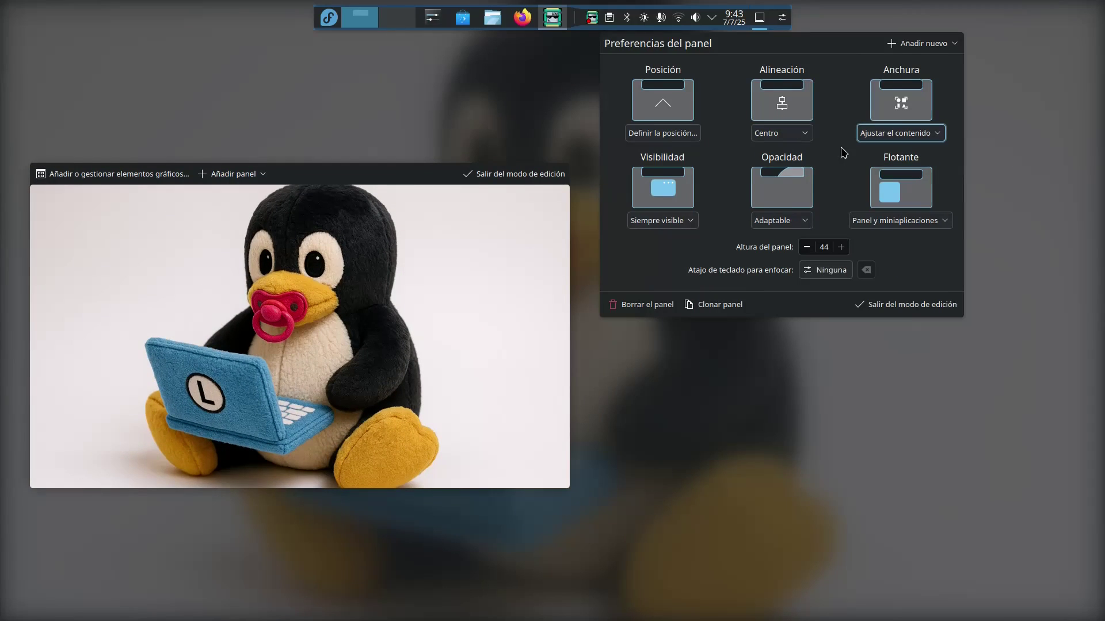
pyautogui.click(793, 135)
pyautogui.click(777, 147)
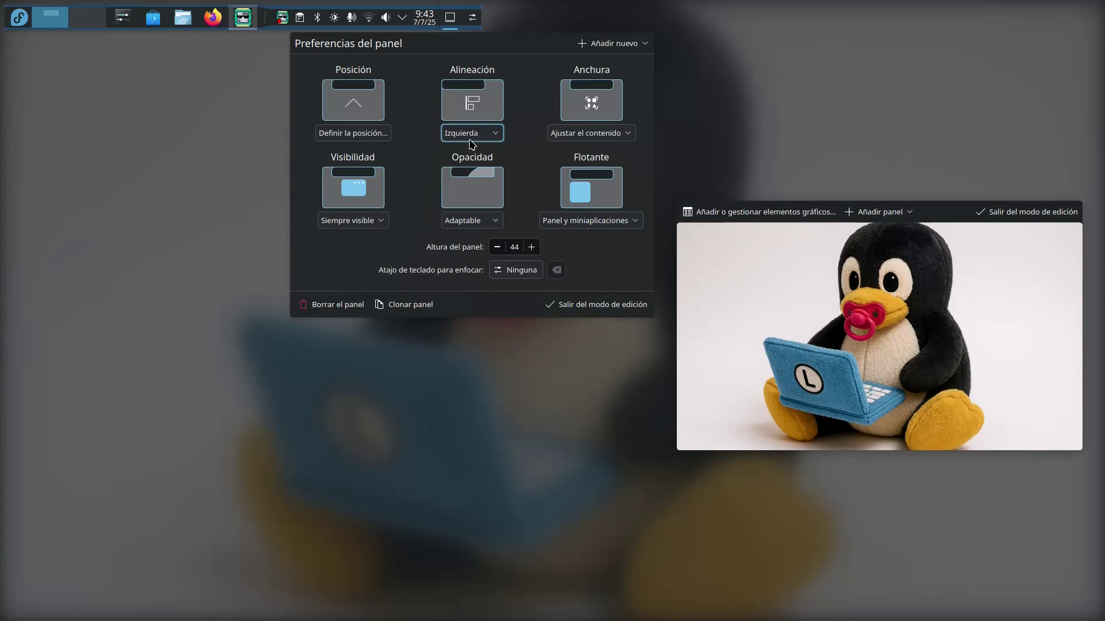
pyautogui.click(343, 218)
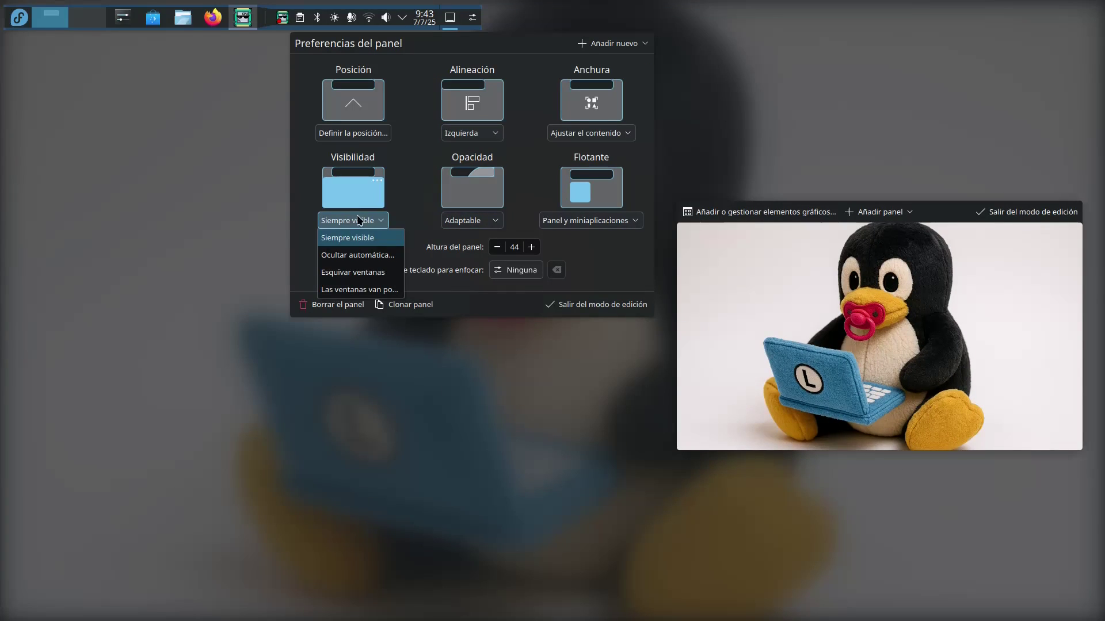
pyautogui.click(378, 260)
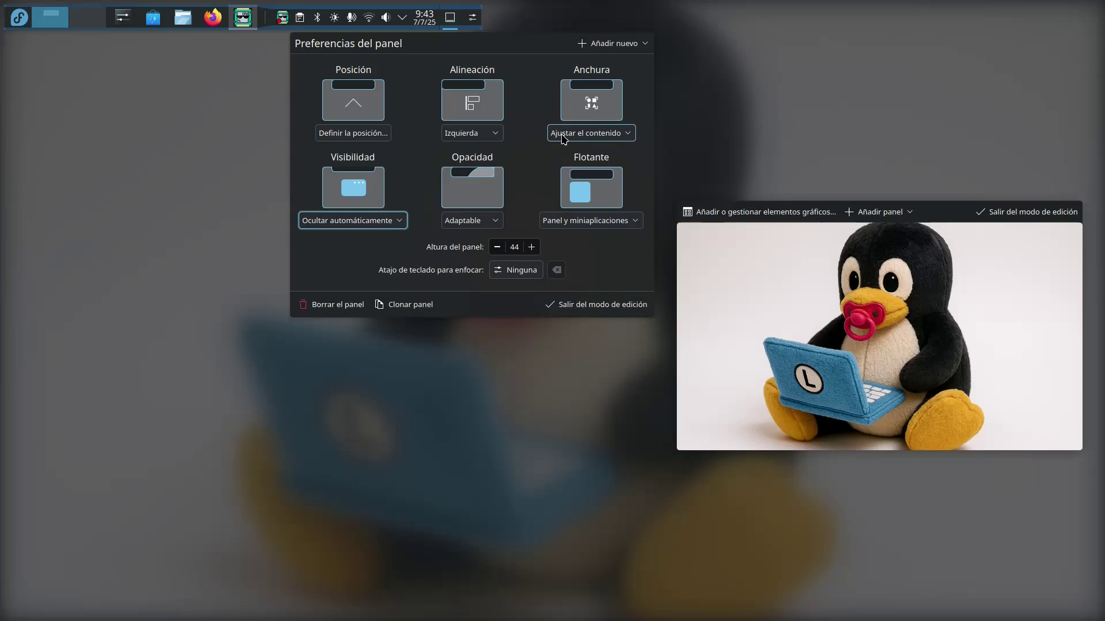
# Return the panel to the lower screen edge with Centro alignment and Rellenar la anchura, and leave edit mode
pyautogui.click(485, 135)
pyautogui.click(474, 169)
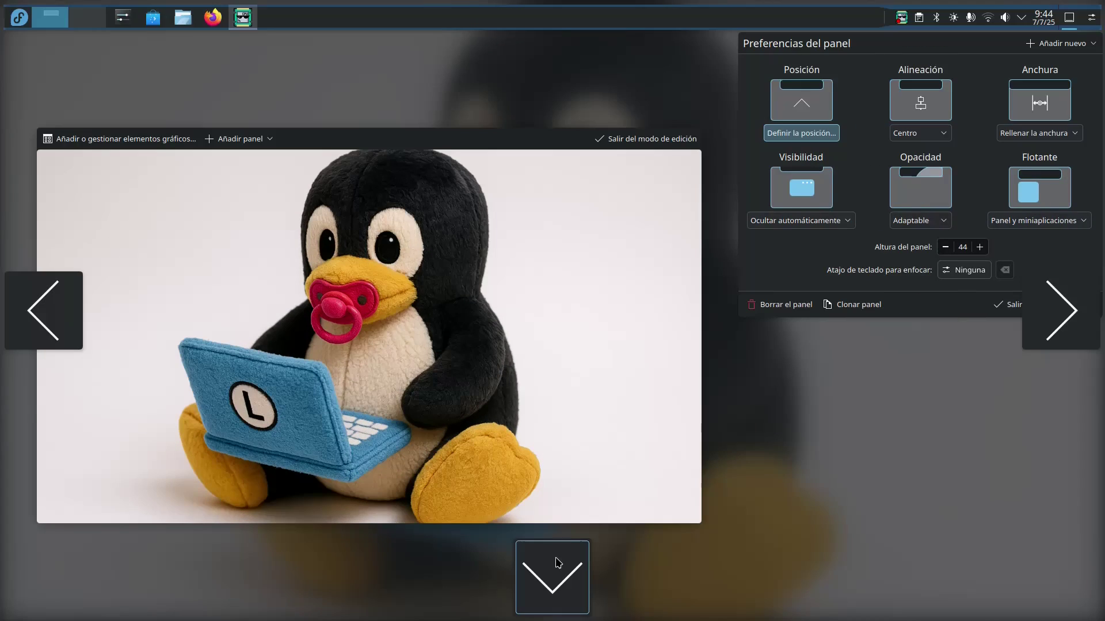
pyautogui.click(555, 566)
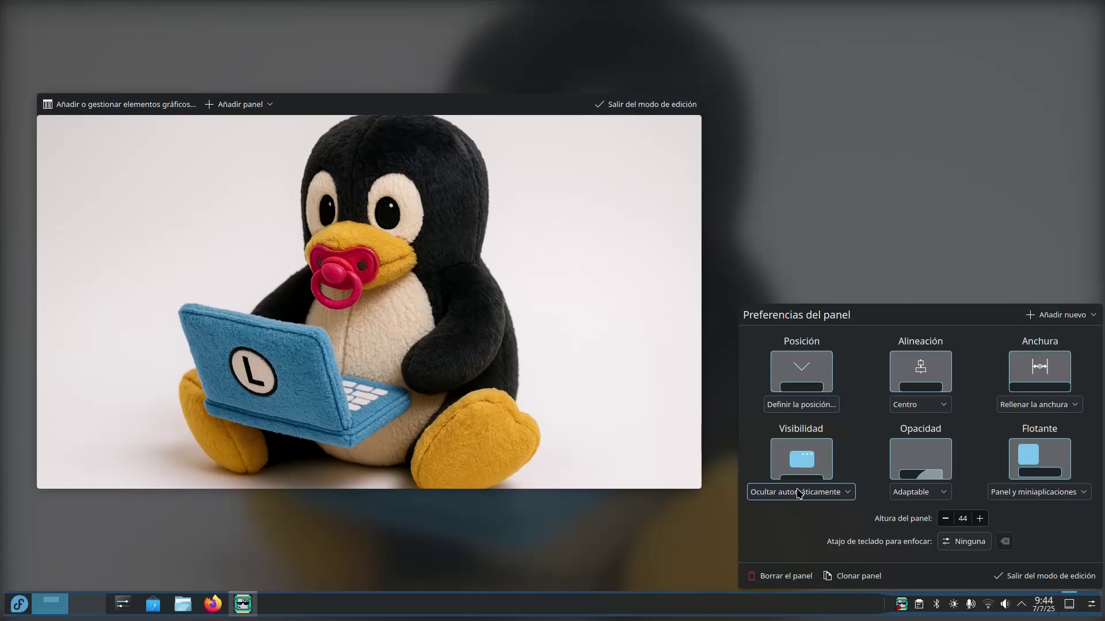
pyautogui.click(1057, 576)
pyautogui.moveTo(408, 619)
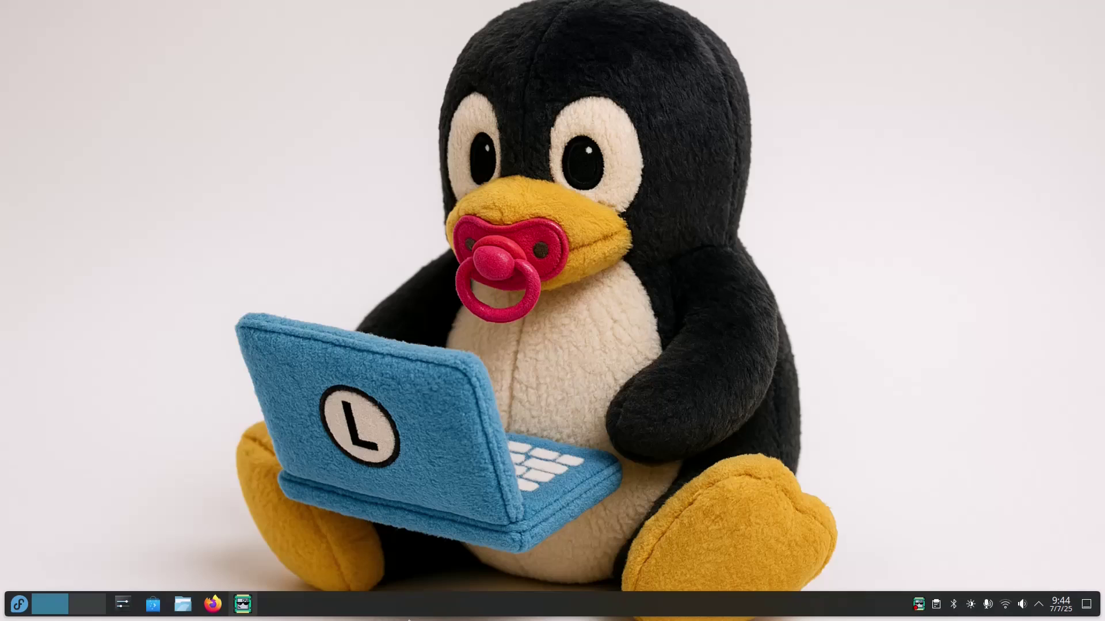
# Enter desktop edit mode, add a Panel vacío, and open the list of widgets for it
pyautogui.rightClick(496, 455)
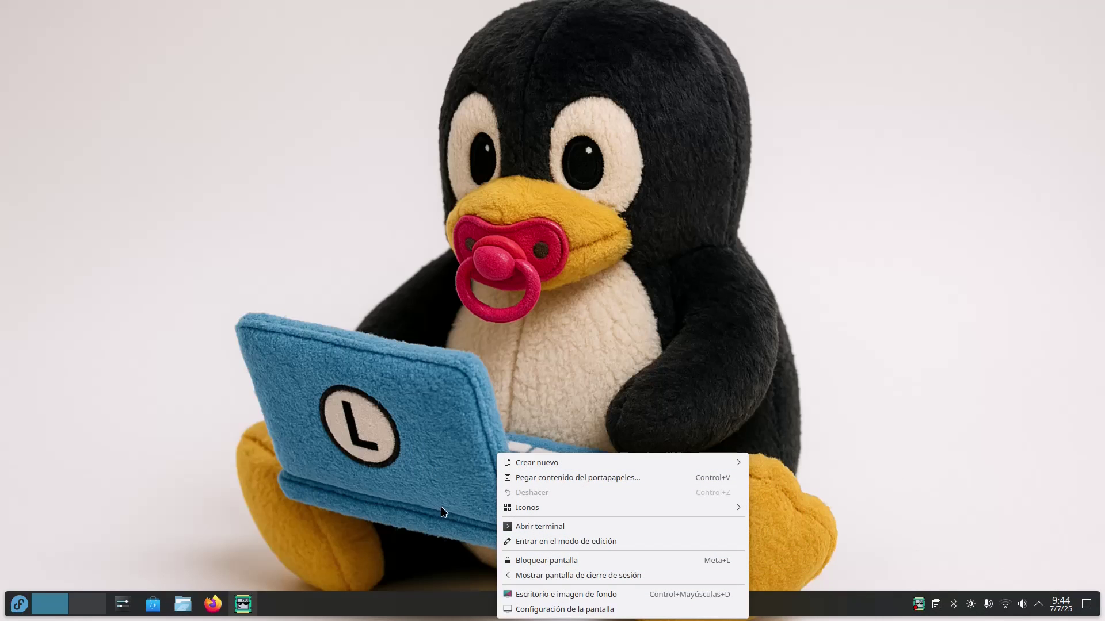
pyautogui.click(567, 540)
pyautogui.click(286, 27)
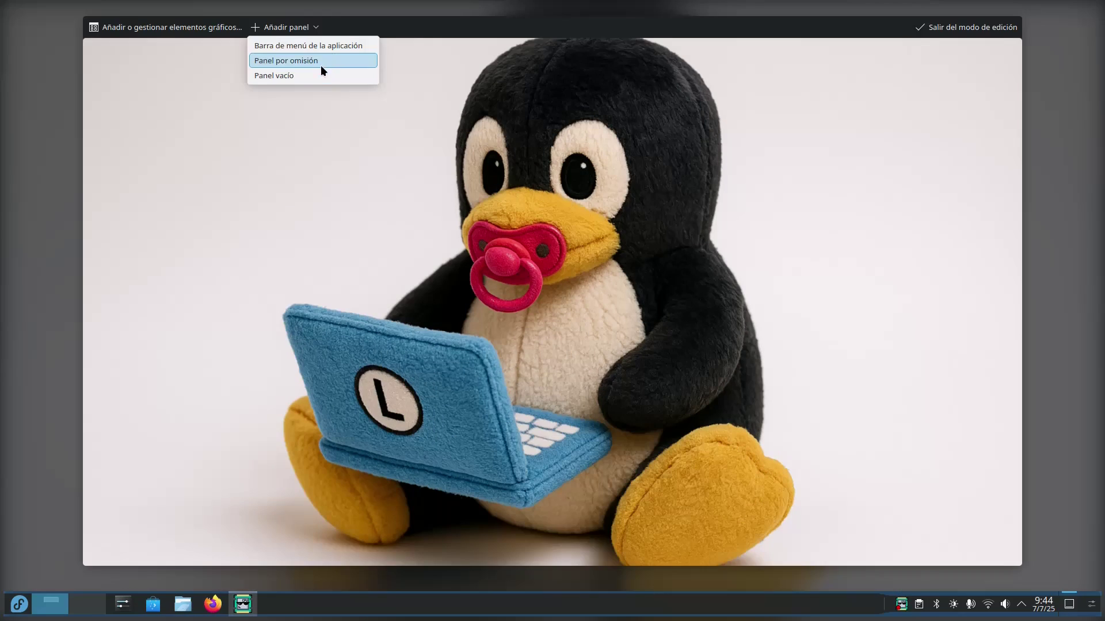
pyautogui.click(286, 75)
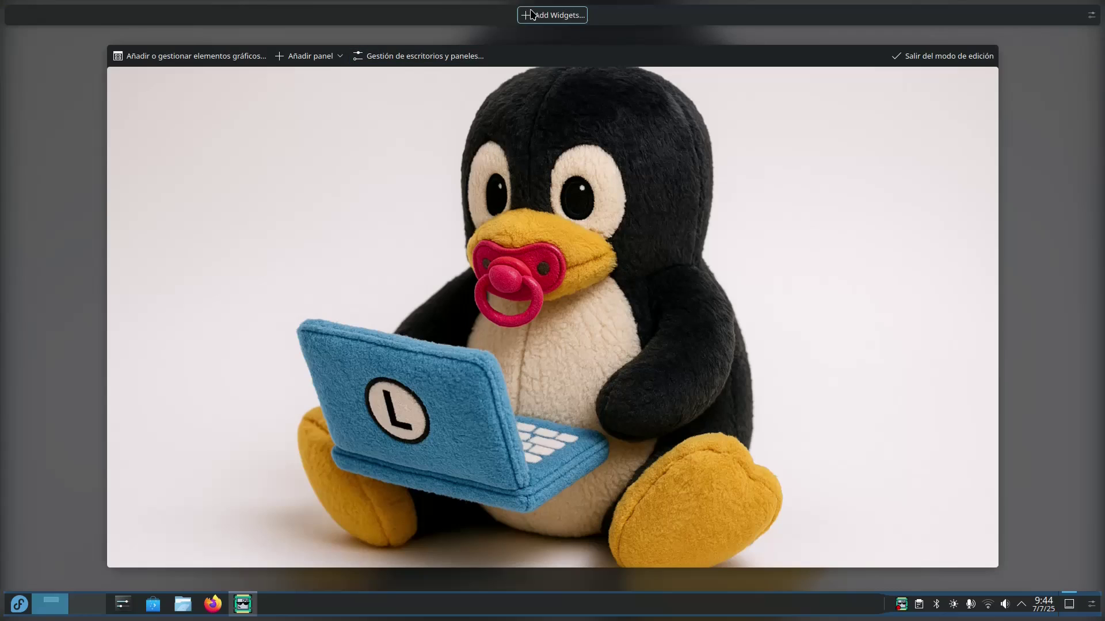
pyautogui.click(552, 15)
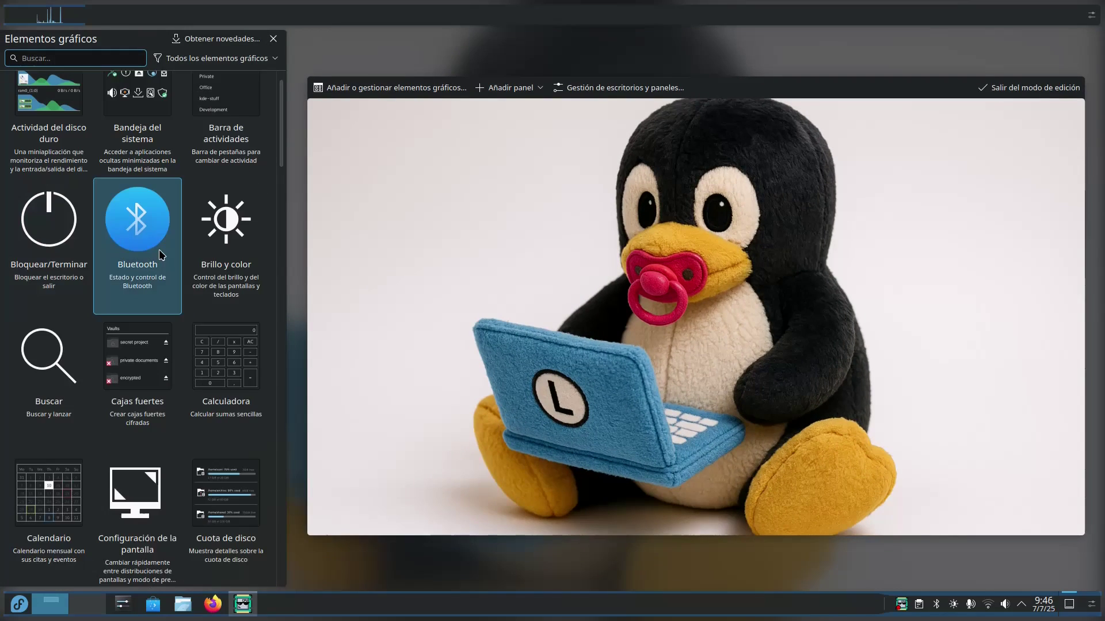
# Add the Reloj analógico and Sensor del monitor del sistema widgets to the desktop
pyautogui.scroll(-10, 159, 251)
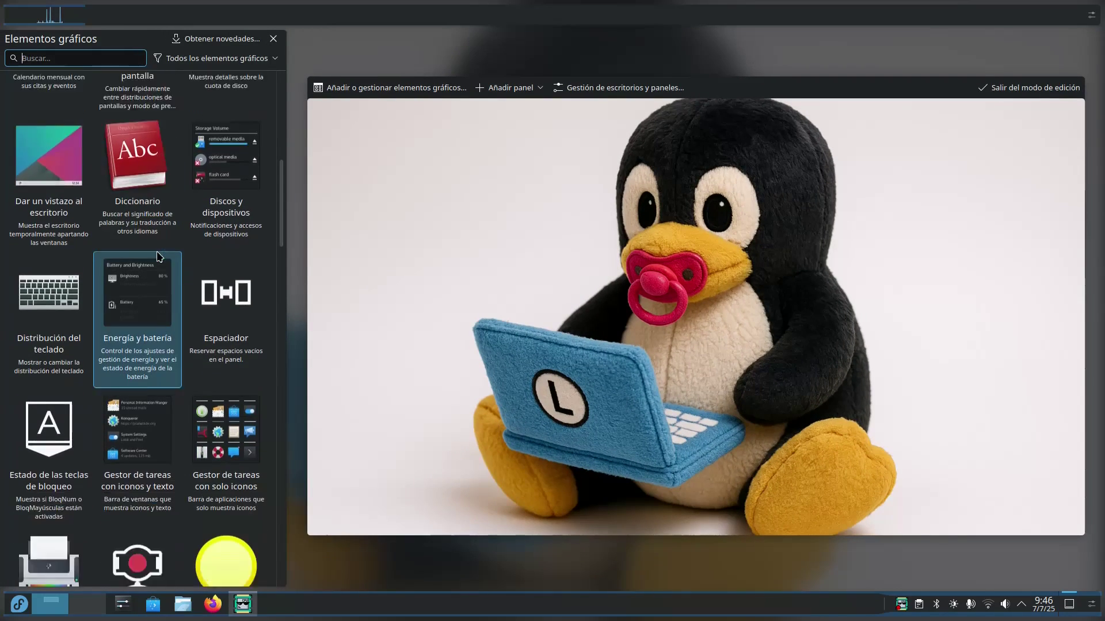
pyautogui.scroll(-15, 158, 256)
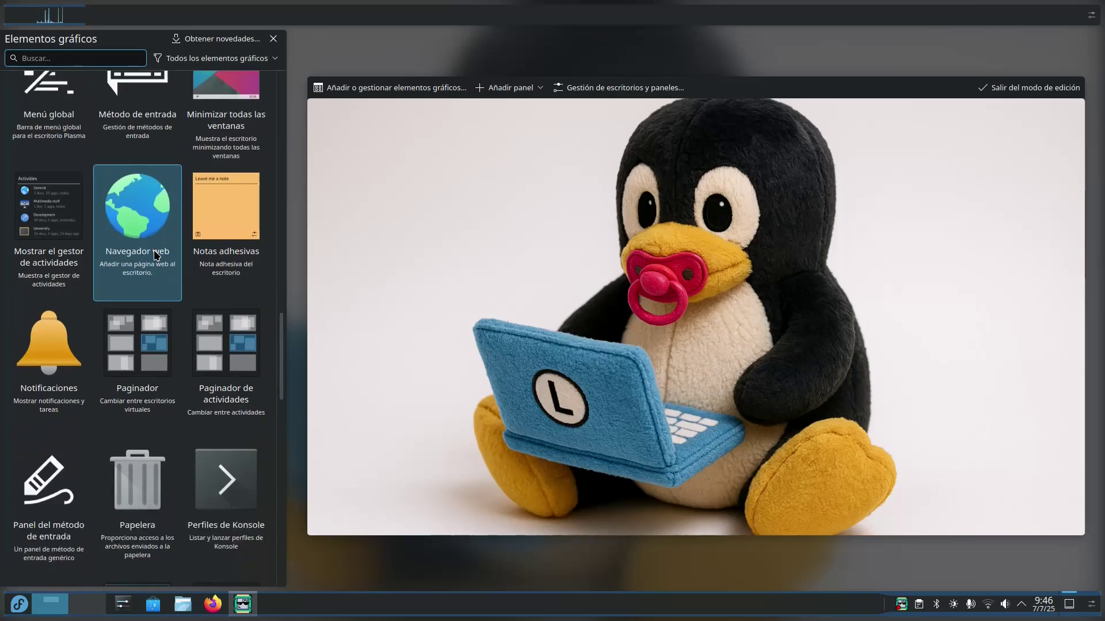
pyautogui.scroll(-10, 151, 248)
pyautogui.moveTo(49, 308); pyautogui.dragTo(499, 275)
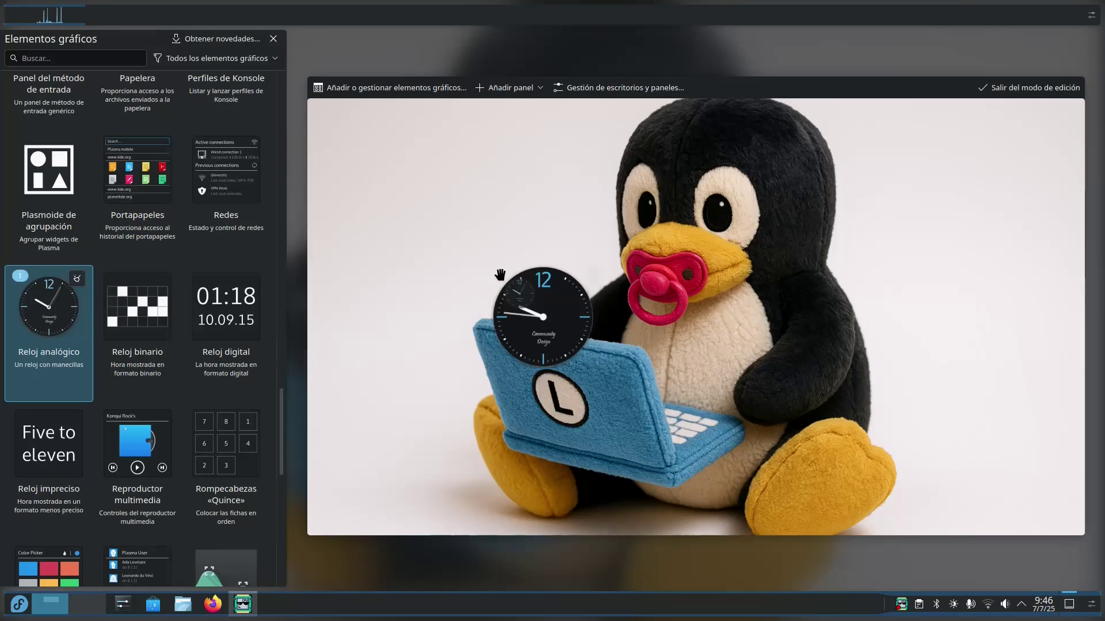
pyautogui.scroll(-5, 154, 329)
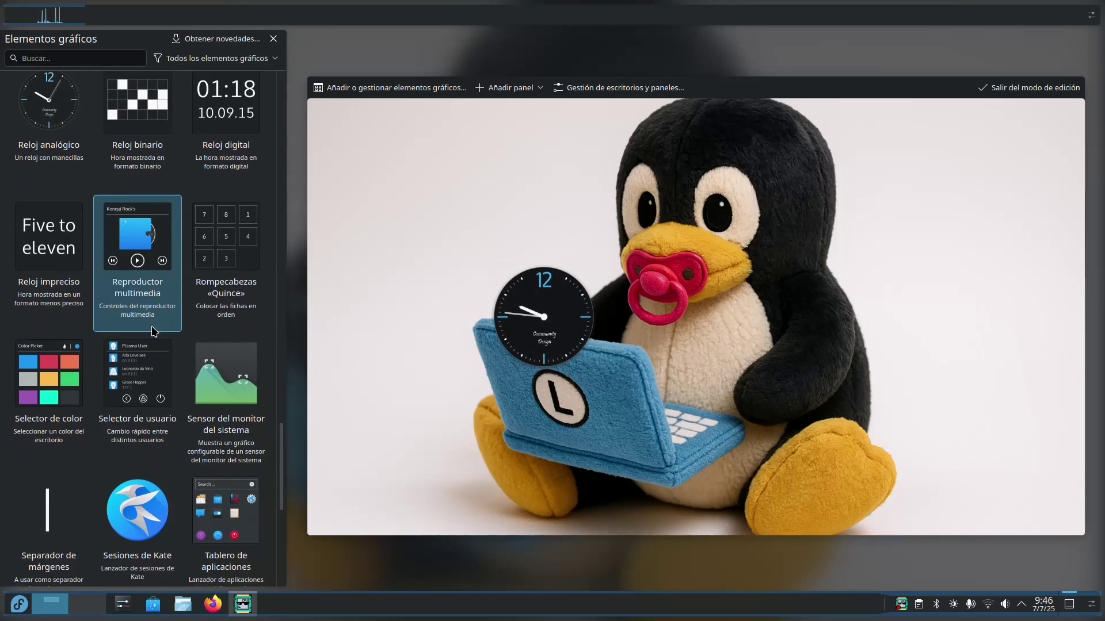
pyautogui.scroll(-3, 154, 331)
pyautogui.moveTo(224, 278); pyautogui.dragTo(656, 313)
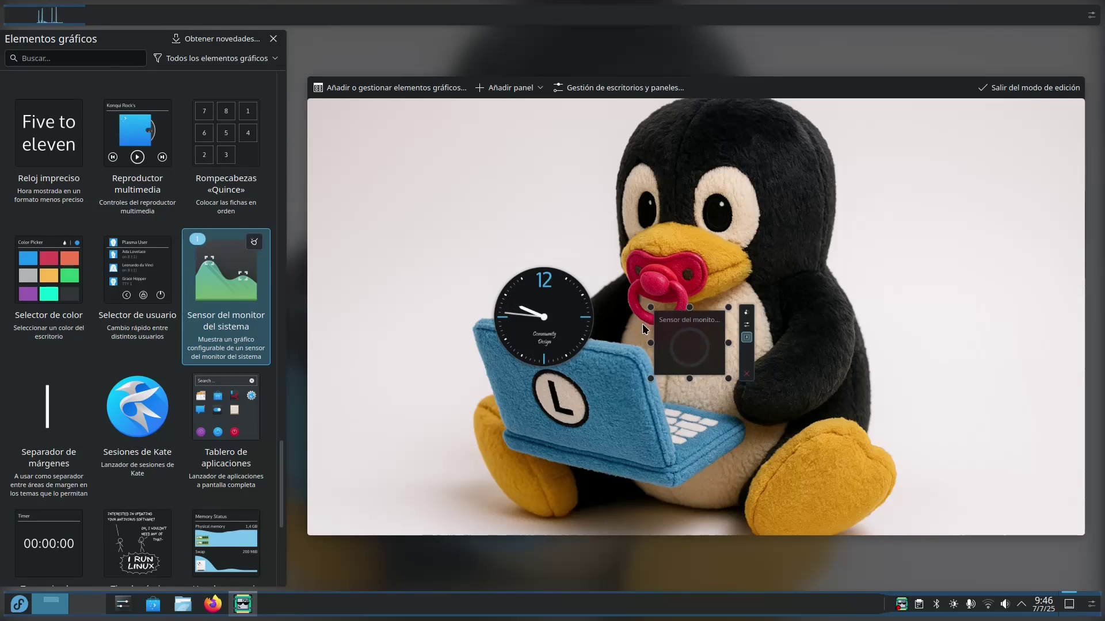
# Place the Uso de memoria widget on the desktop above the sensor widget and leave edit mode
pyautogui.scroll(-5, 190, 434)
pyautogui.scroll(-2, 191, 435)
pyautogui.moveTo(225, 288); pyautogui.dragTo(670, 201)
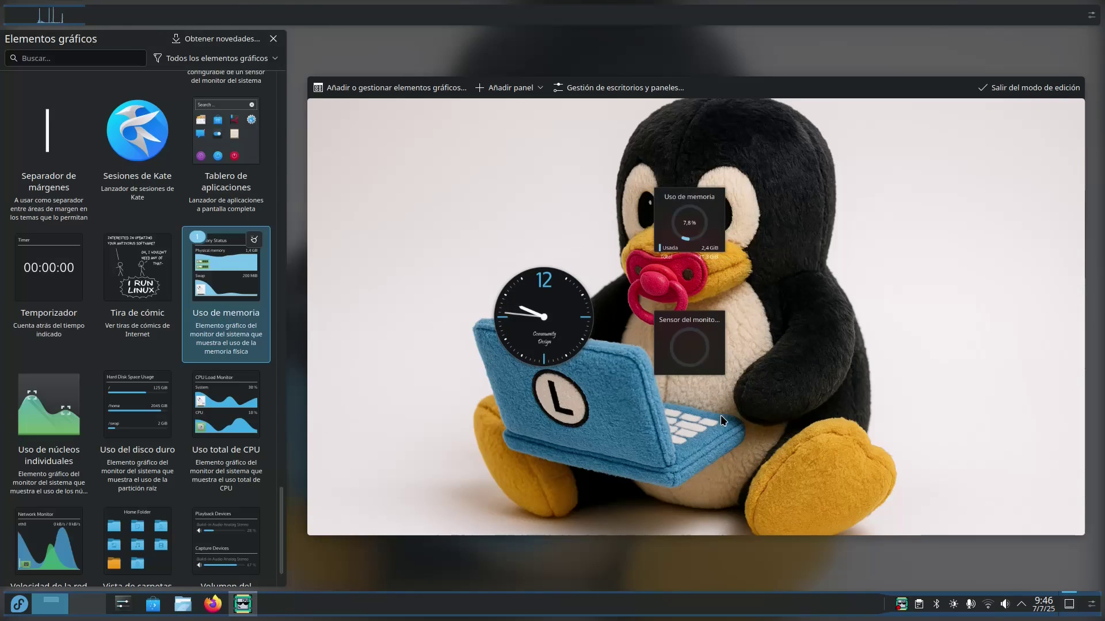
pyautogui.click(1028, 87)
# Review the Aspecto visual and Detalles de Gráfico de tarta settings of the system monitor sensor widget, then cancel
pyautogui.rightClick(559, 343)
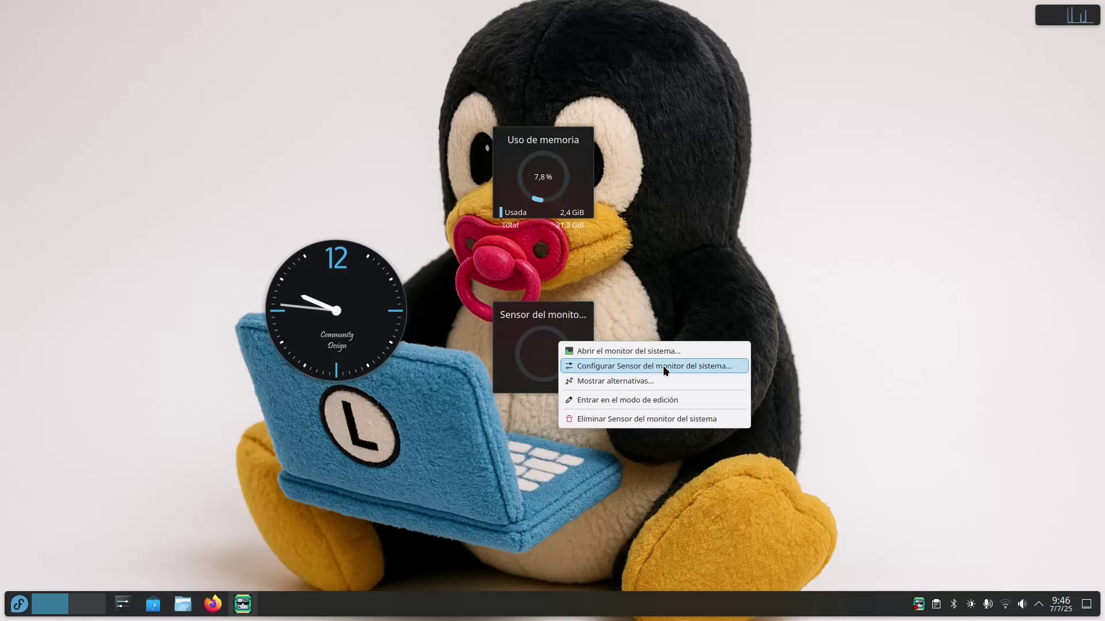
pyautogui.click(689, 364)
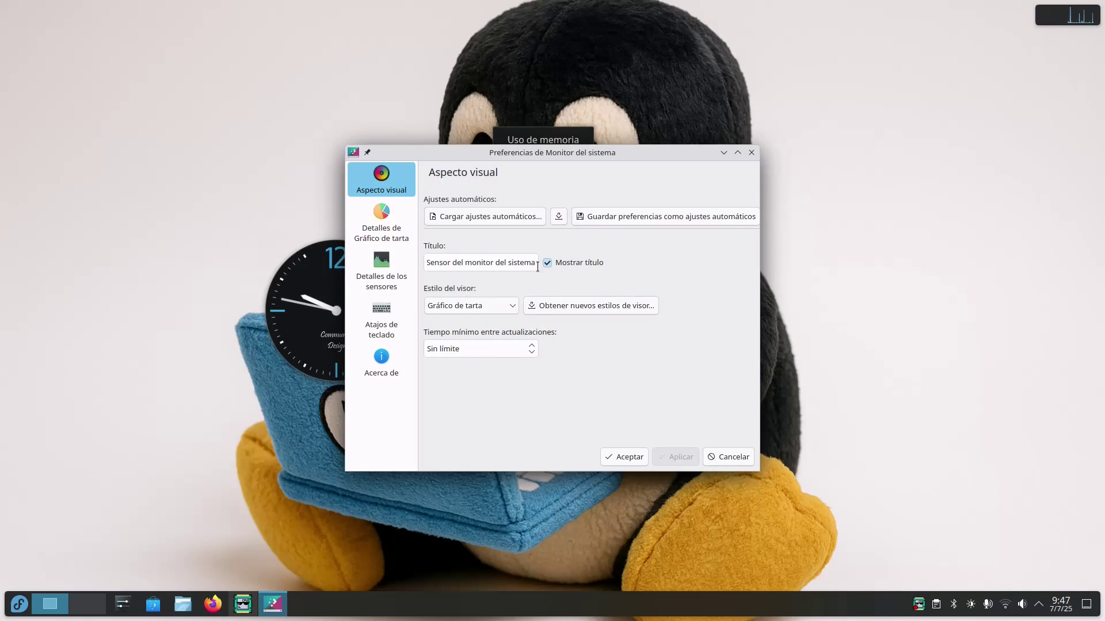
pyautogui.click(397, 226)
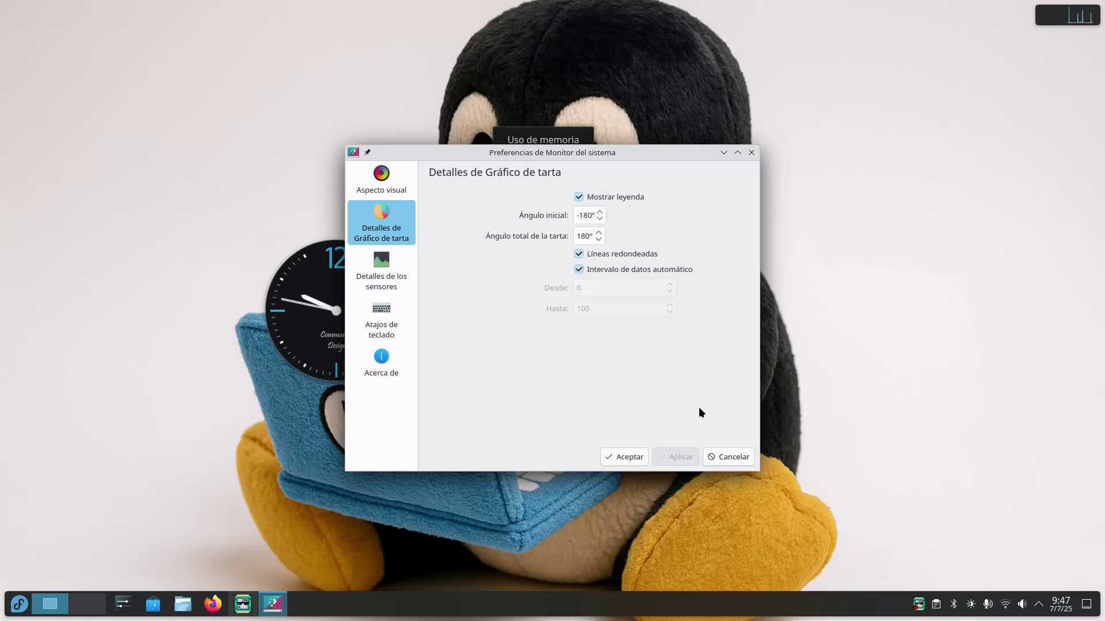
pyautogui.click(728, 457)
# Replace the analogue clock on the desktop with the alternative Reloj digital widget
pyautogui.rightClick(338, 305)
pyautogui.click(406, 326)
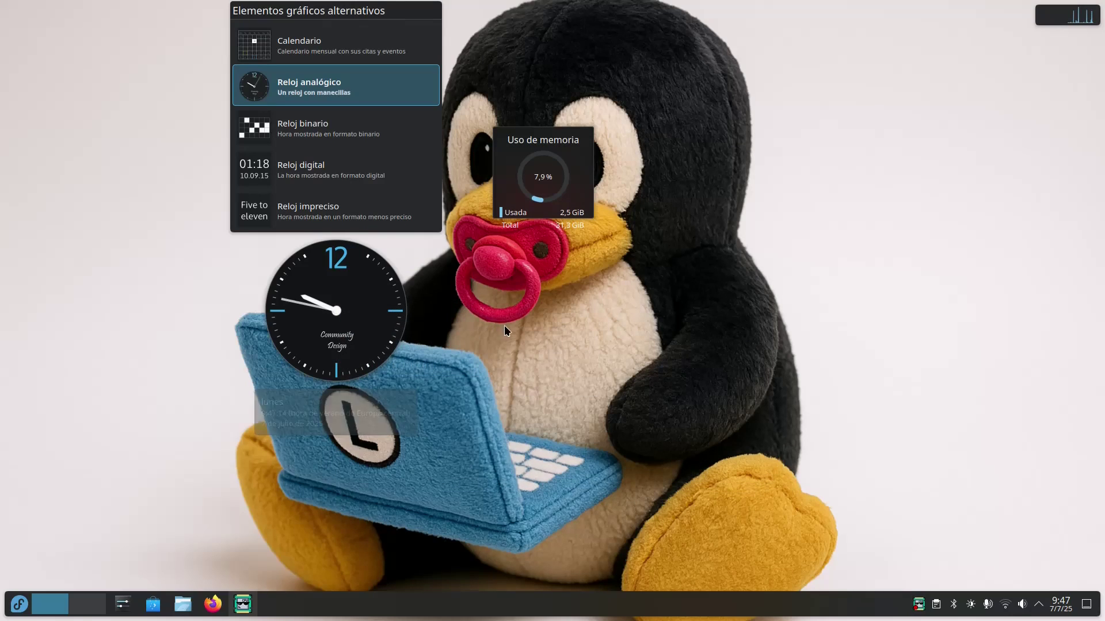
pyautogui.click(349, 163)
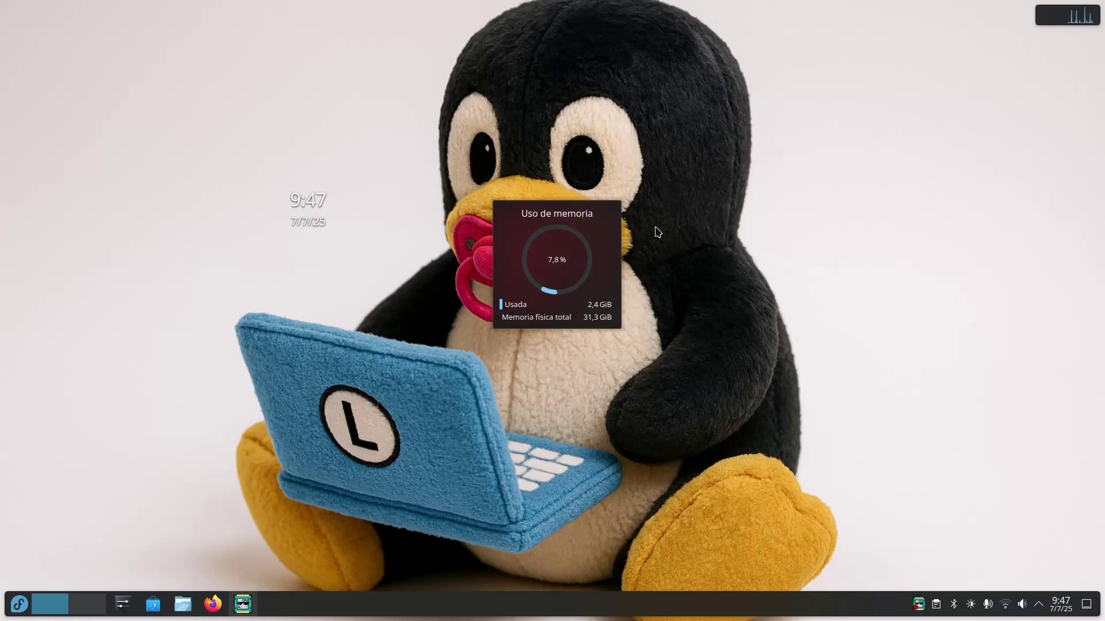
# Enlarge the digital clock, move it to the upper right area of the desktop, and leave edit mode
pyautogui.rightClick(309, 205)
pyautogui.click(363, 251)
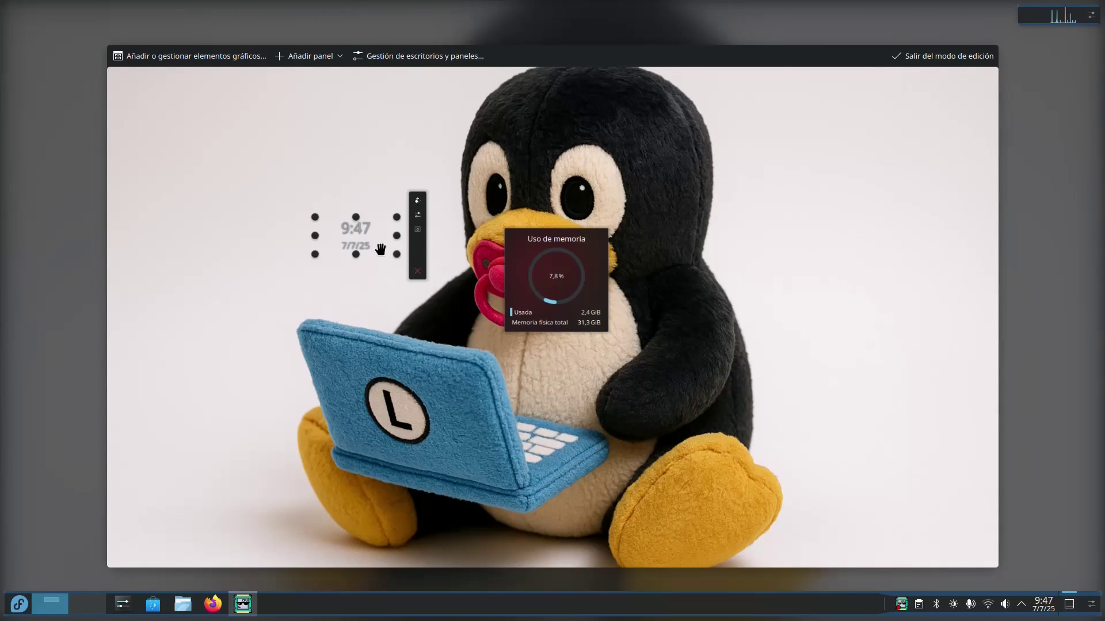
pyautogui.moveTo(398, 258); pyautogui.dragTo(548, 336)
pyautogui.moveTo(421, 247); pyautogui.dragTo(873, 136)
pyautogui.click(937, 55)
# Remove the memory usage monitor widget from the desktop
pyautogui.rightClick(593, 314)
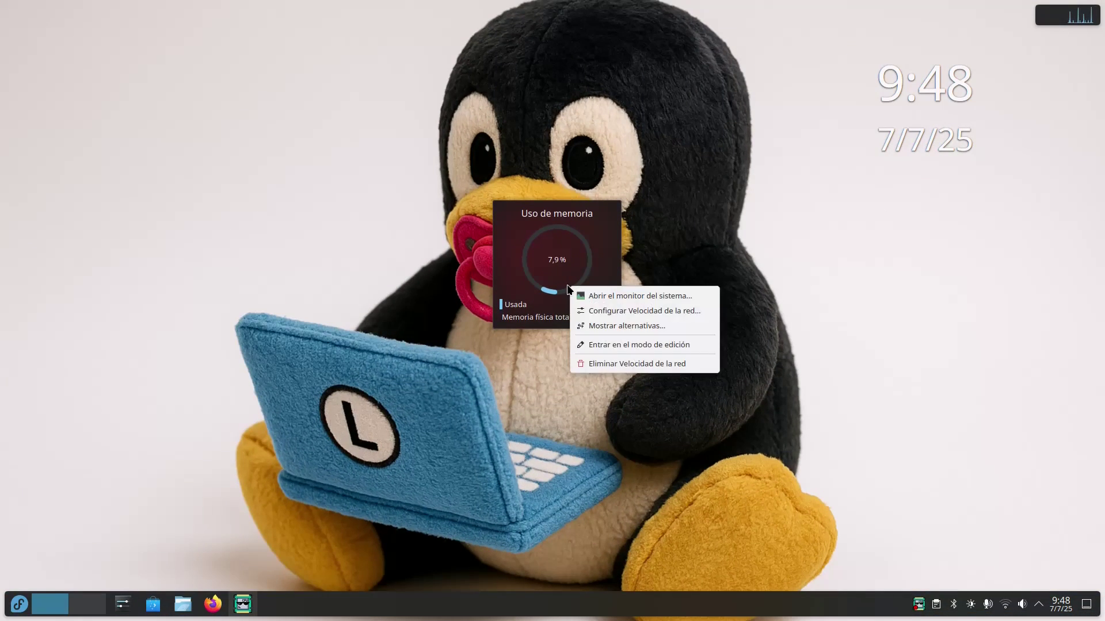
pyautogui.click(609, 364)
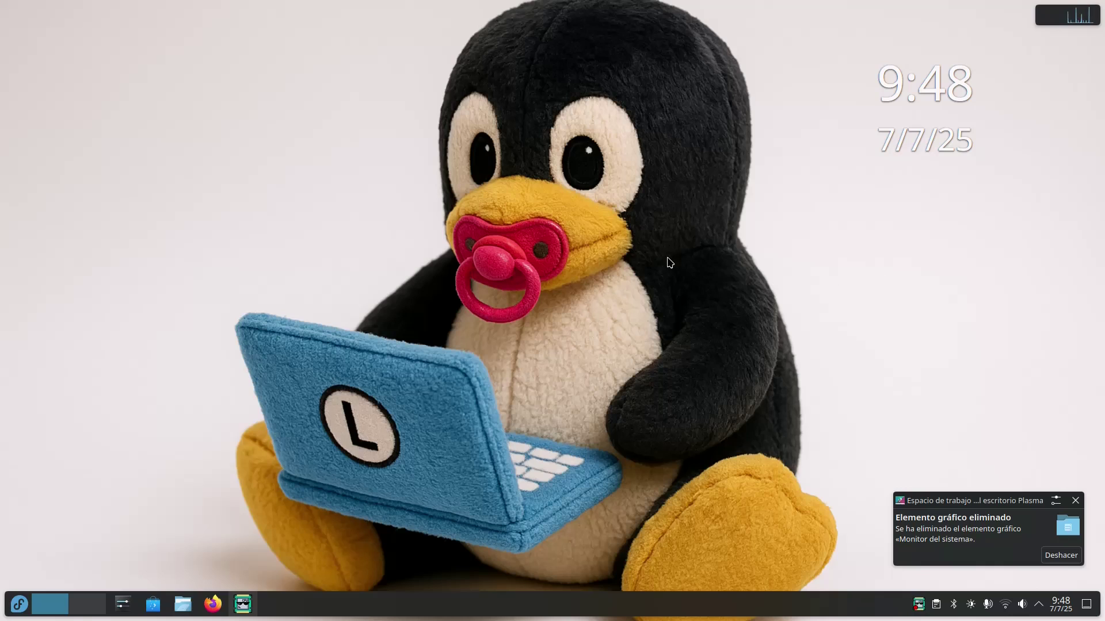
# Add the Reproductor multimedia widget to the lower panel beside the system tray and leave edit mode
pyautogui.rightClick(507, 527)
pyautogui.click(560, 571)
pyautogui.scroll(-10, 257, 338)
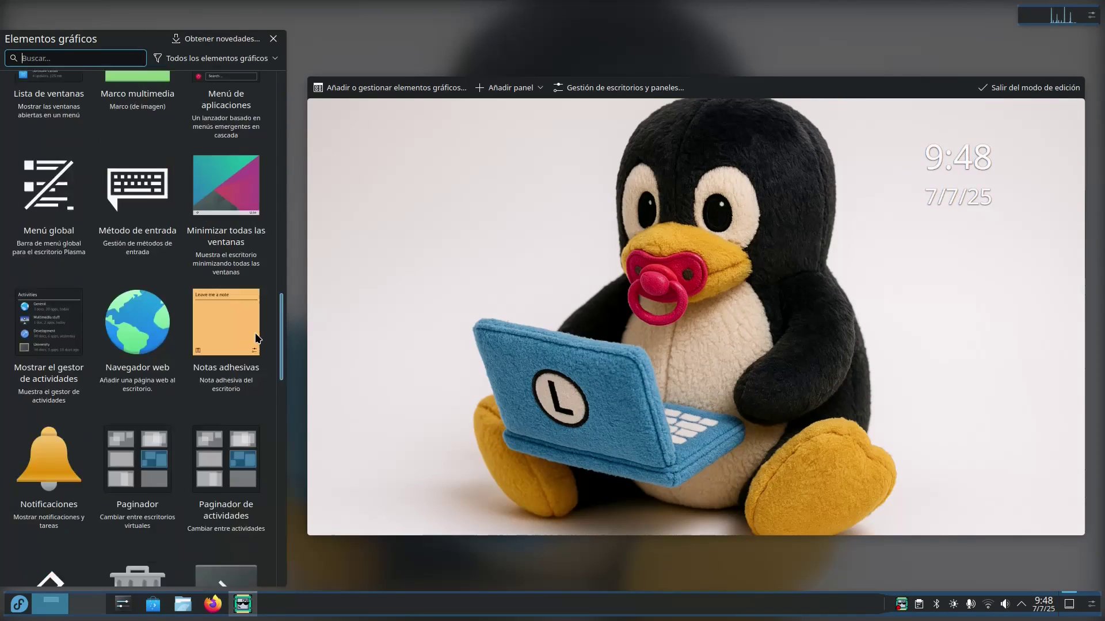
pyautogui.scroll(-12, 257, 338)
pyautogui.moveTo(134, 213); pyautogui.dragTo(867, 605)
pyautogui.click(599, 291)
pyautogui.click(938, 62)
# Try the media player widget in the panel, then minimize Firefox while the Billie Jean video plays
pyautogui.click(868, 604)
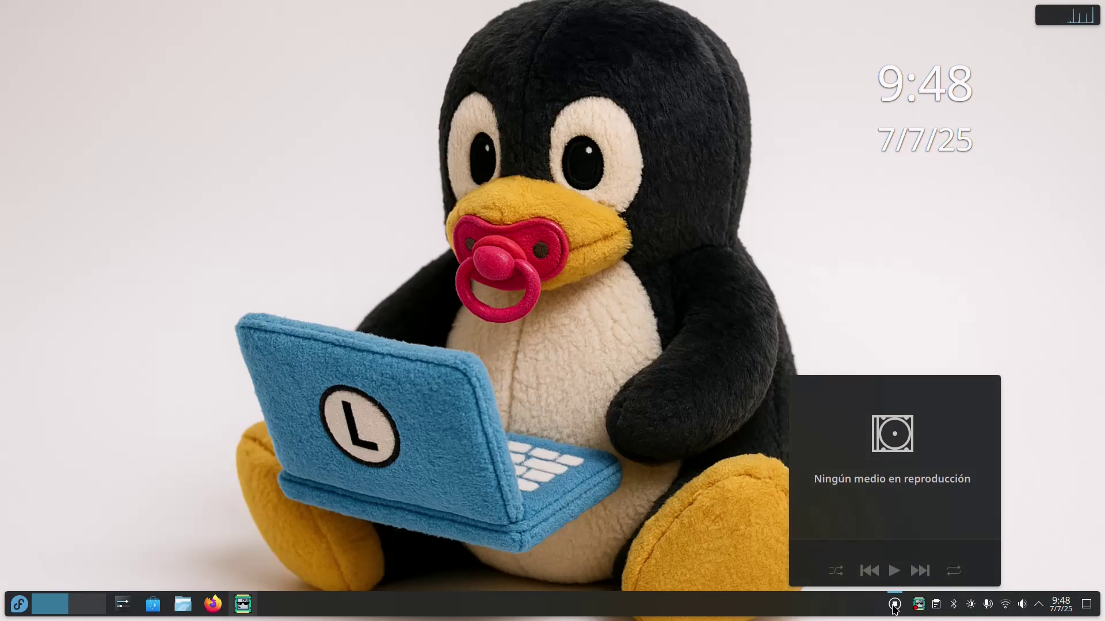
pyautogui.click(868, 604)
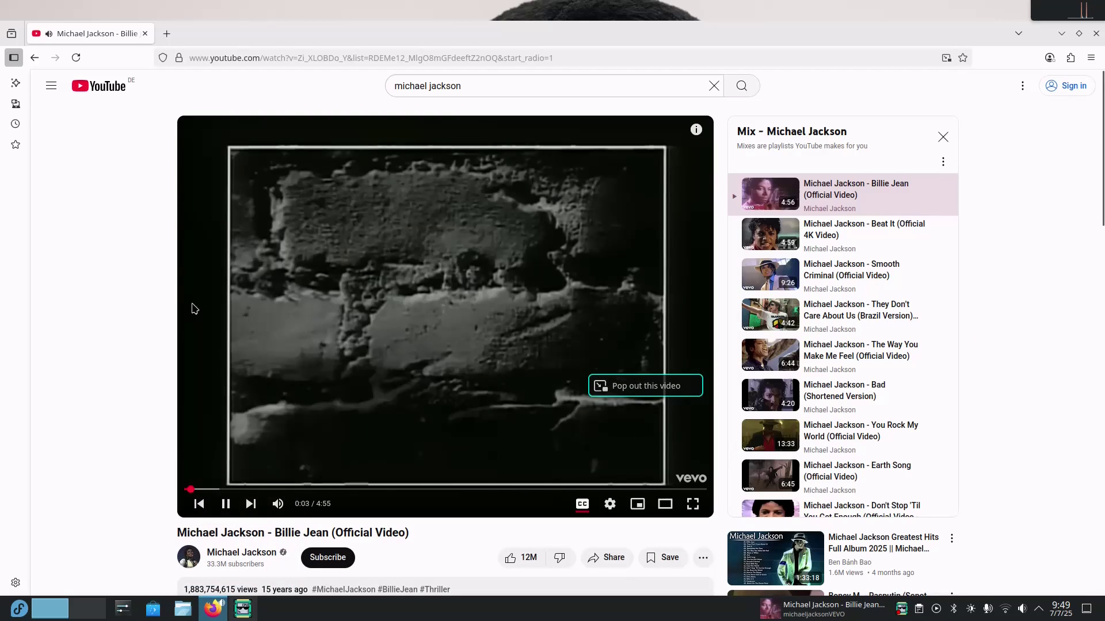
pyautogui.scroll(-1, 111, 498)
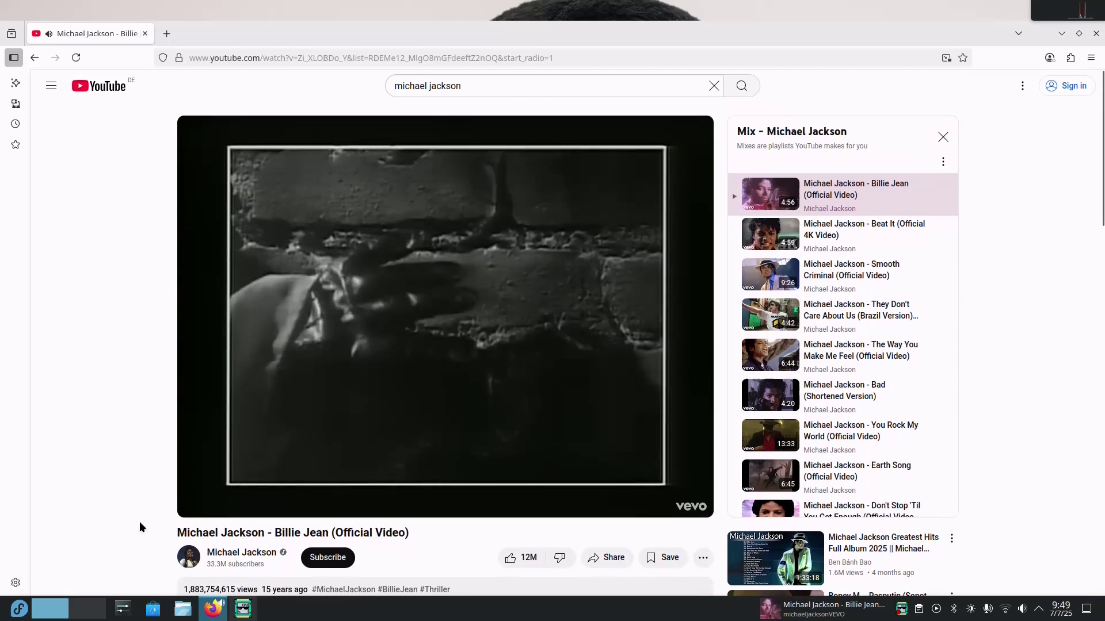
pyautogui.click(210, 608)
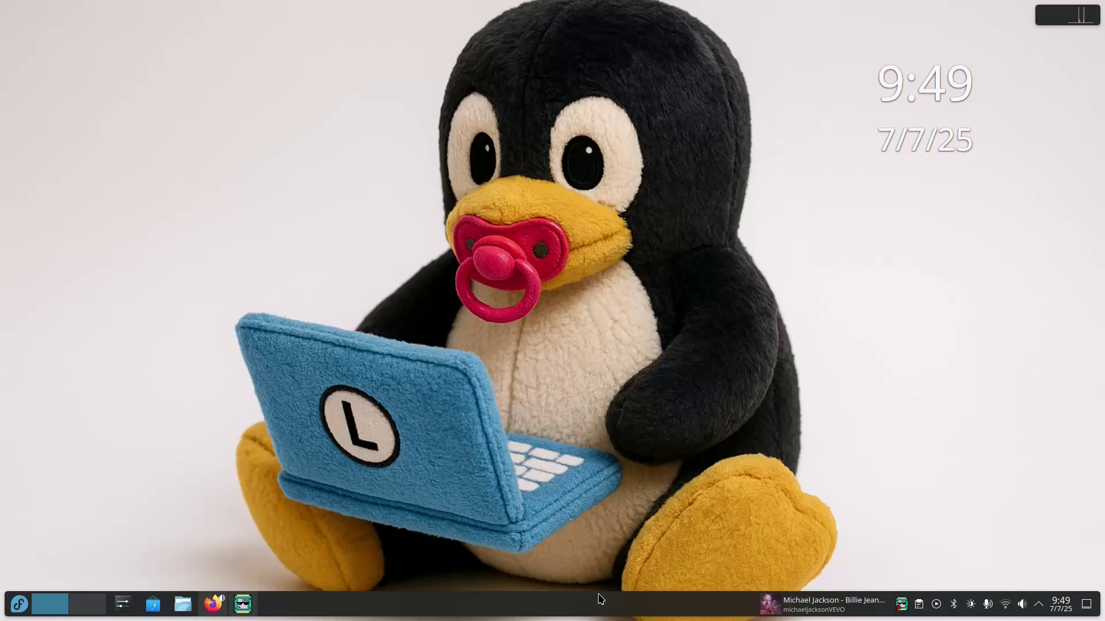
# Open the media player widget's controls for the Billie Jean video in the lower panel
pyautogui.moveTo(210, 604)
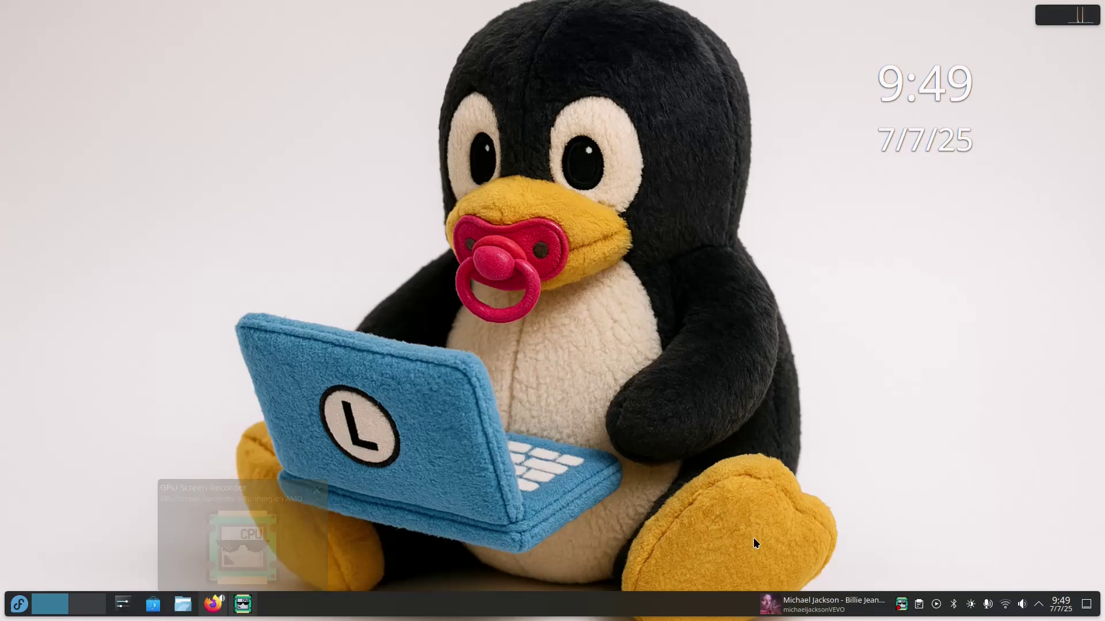
pyautogui.click(867, 608)
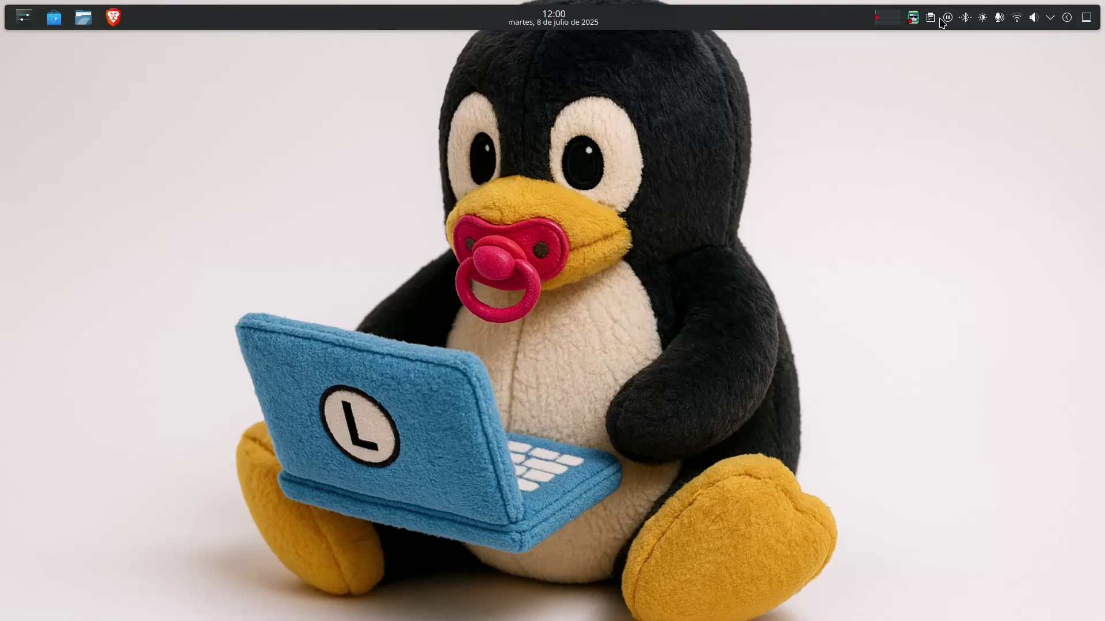
# Check the system monitor sensor's details and the digital clock's calendar from the upper panel
pyautogui.click(885, 19)
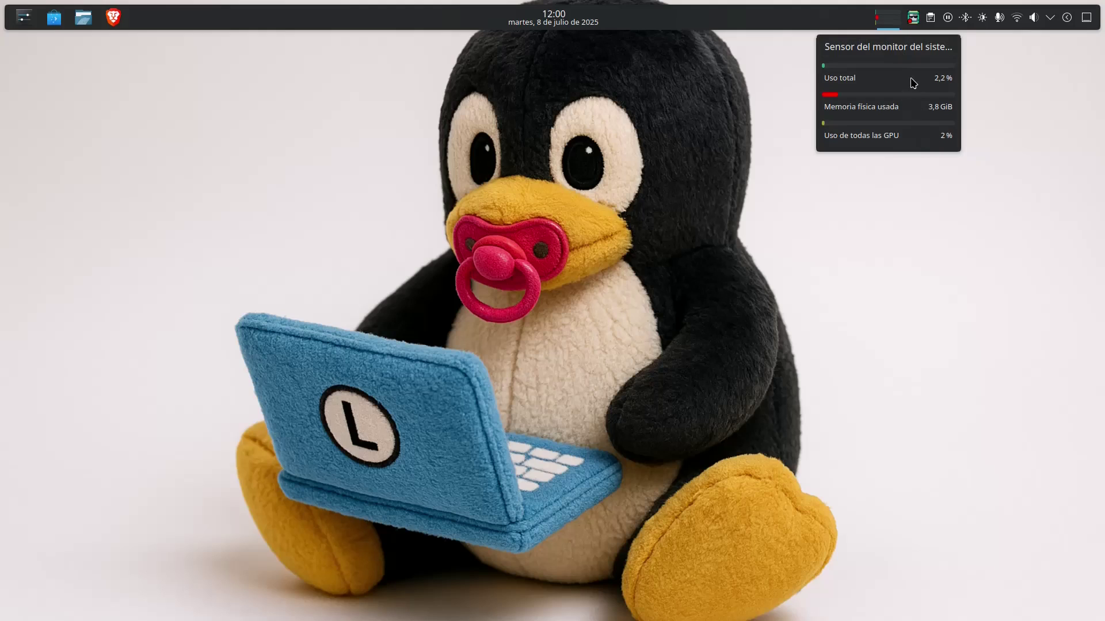
pyautogui.click(874, 19)
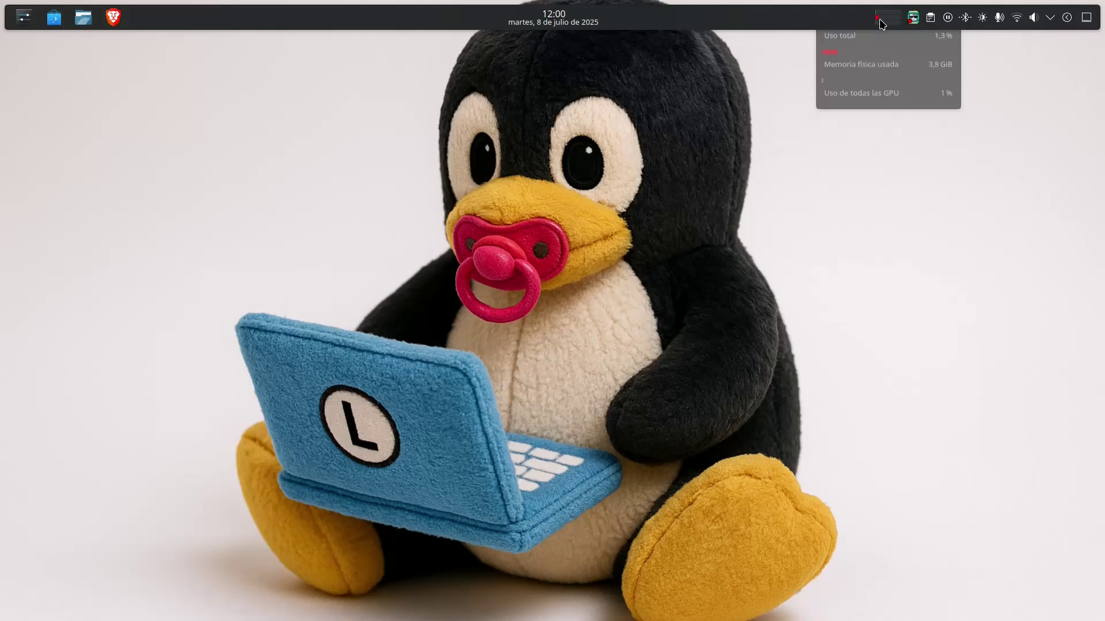
pyautogui.click(546, 14)
pyautogui.click(545, 17)
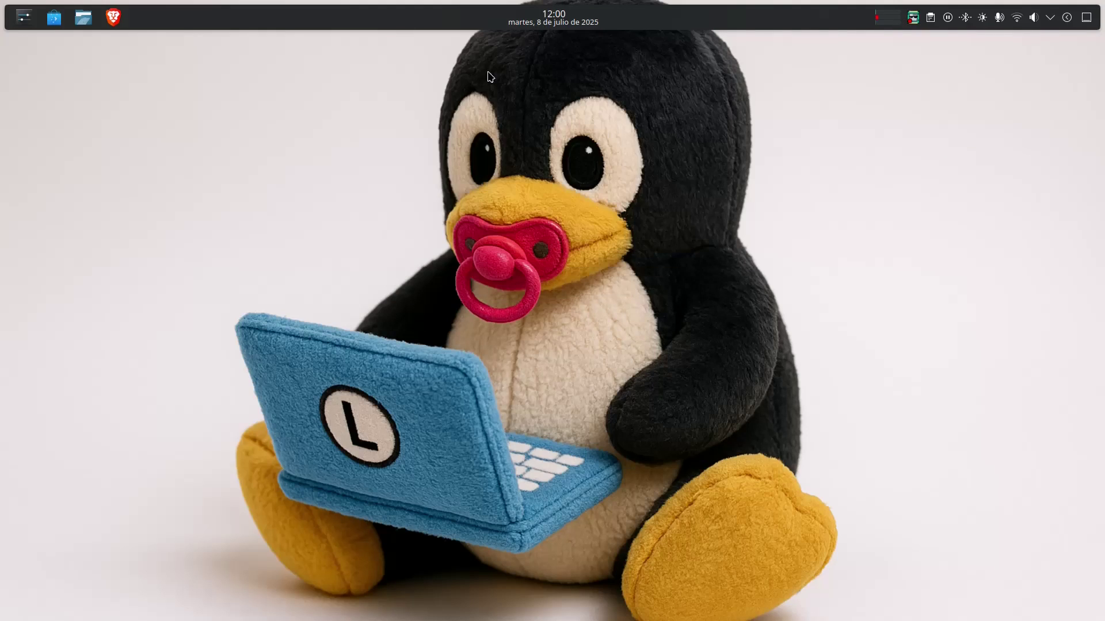
# Add a third virtual desktop in the overview, remove it again, and return to Escritorio 2
pyautogui.press('super+w')
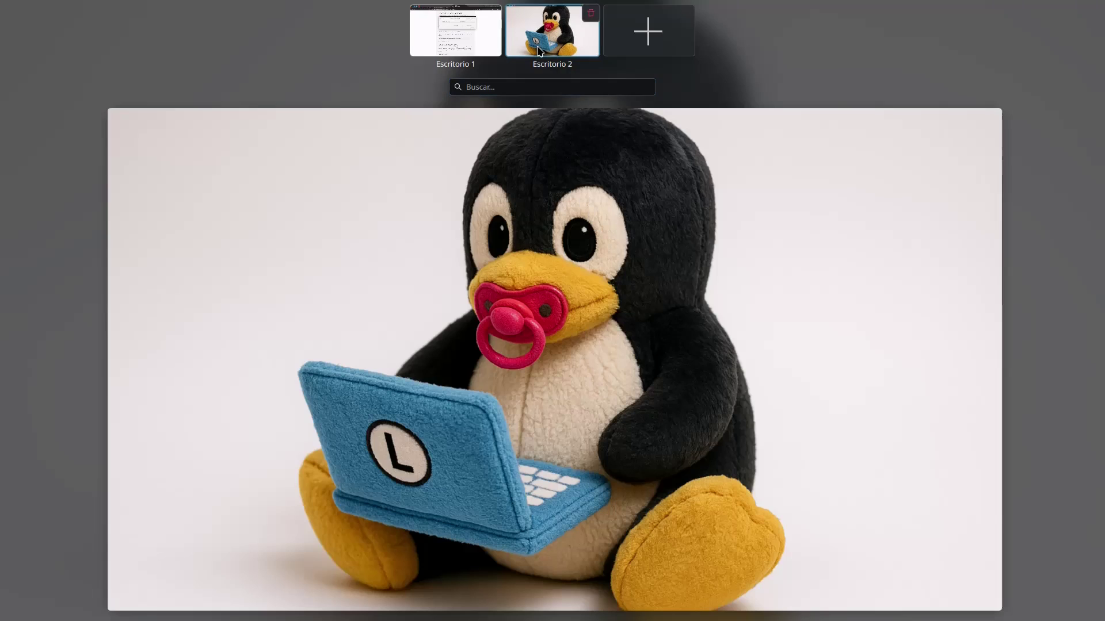
pyautogui.click(648, 31)
pyautogui.click(596, 49)
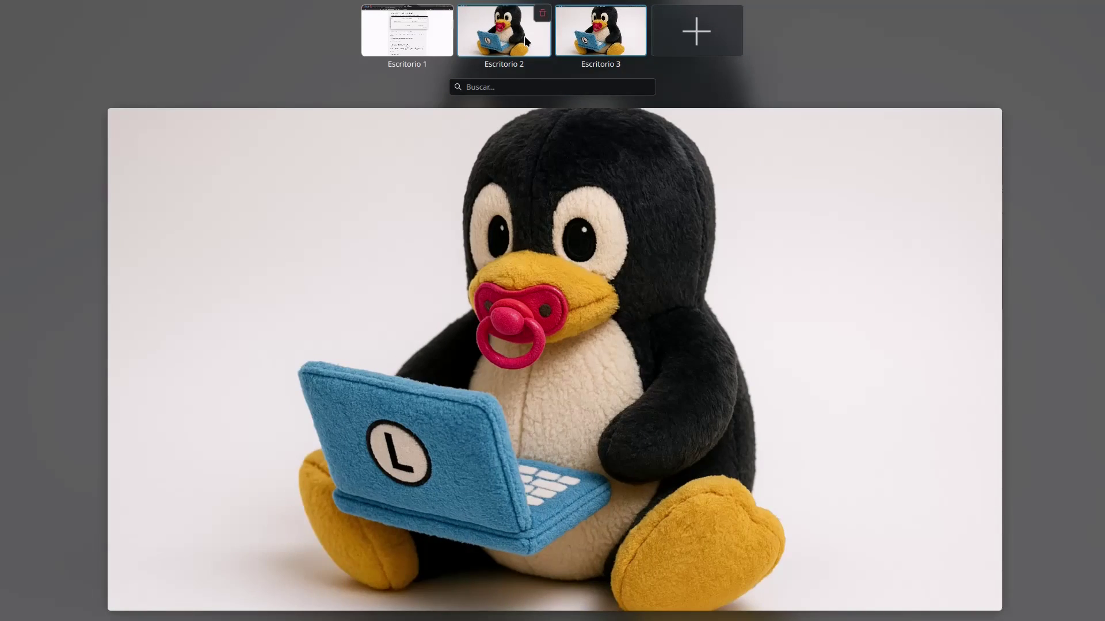
pyautogui.click(639, 12)
pyautogui.click(546, 50)
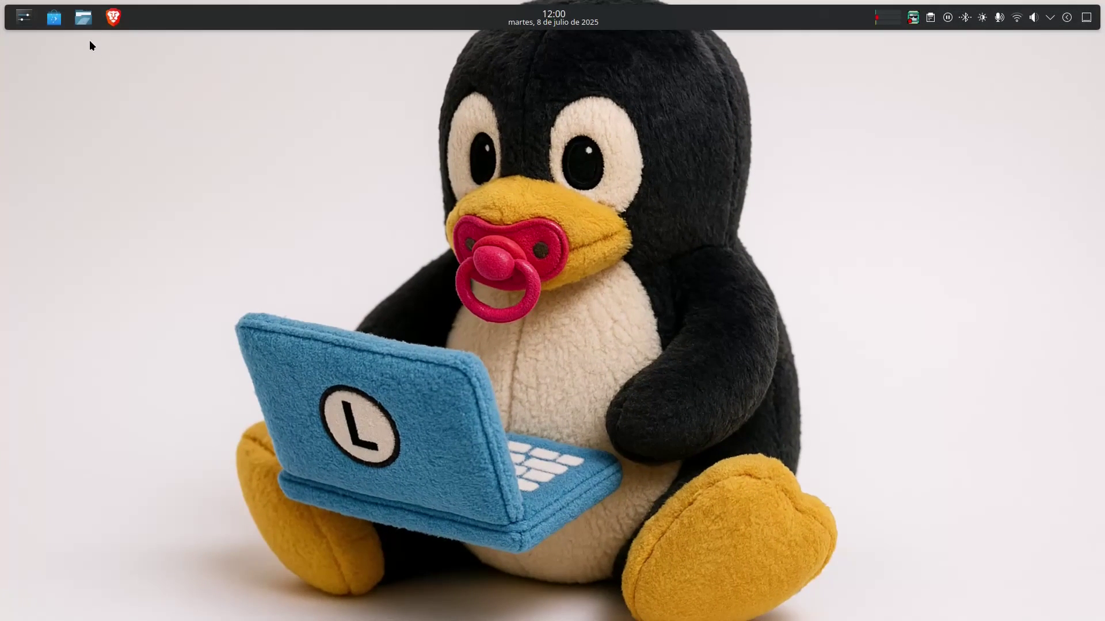
# Open the personal folder in Dolphin and launch Firefox by searching for "firef" in the overview
pyautogui.click(84, 22)
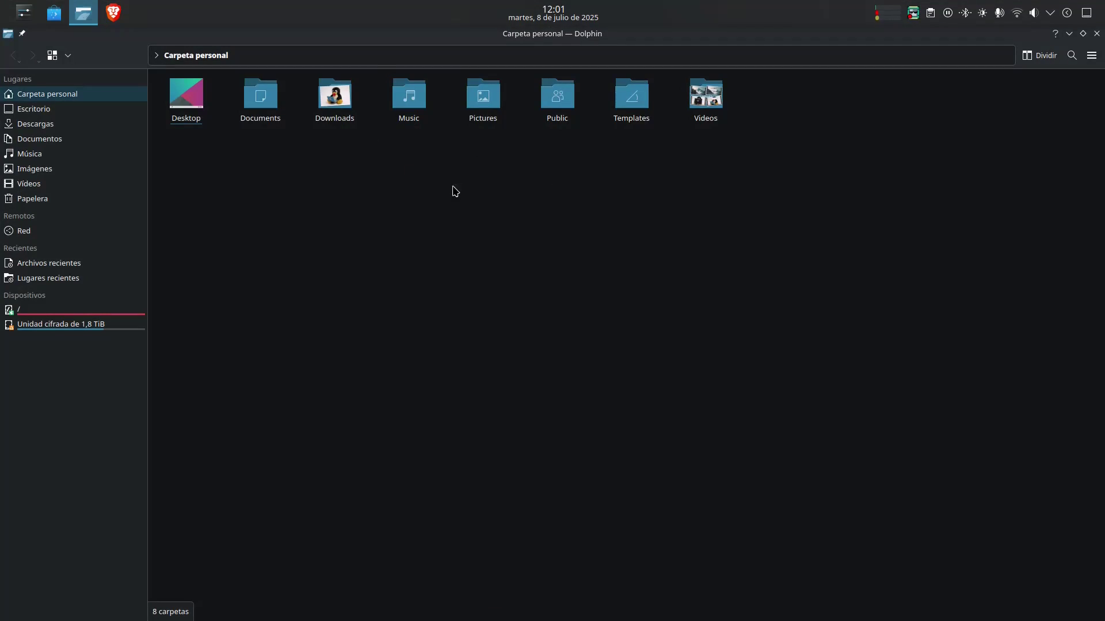
pyautogui.press('super+w')
pyautogui.write('firef')
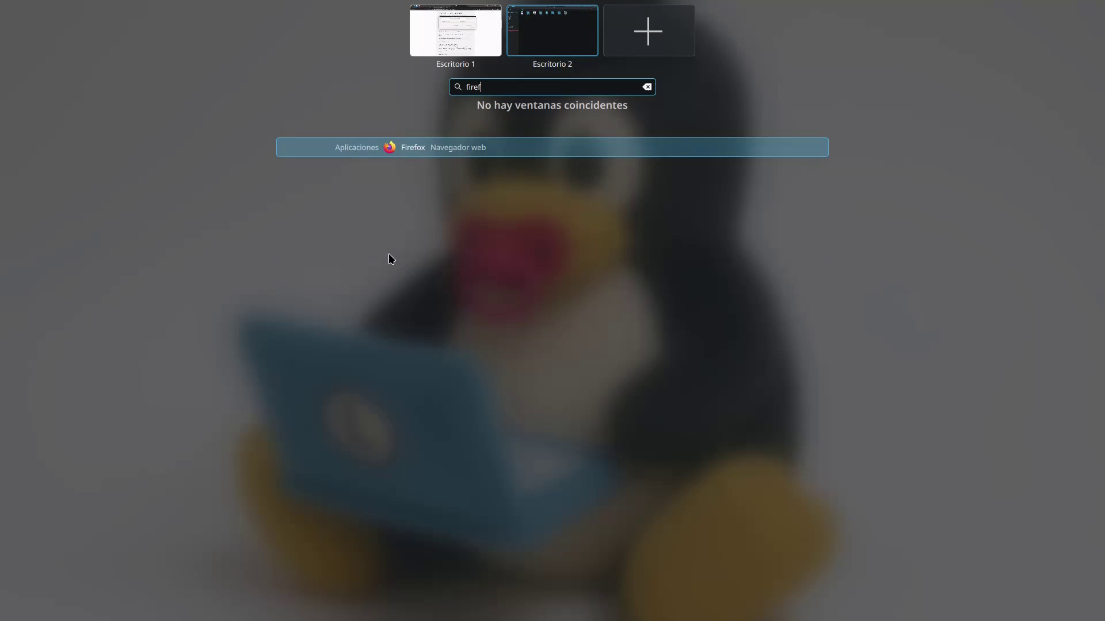
pyautogui.press('Return')
# Move the Firefox window to a new virtual desktop, Escritorio 3, and back to Escritorio 2 in the overview
pyautogui.press('super+w')
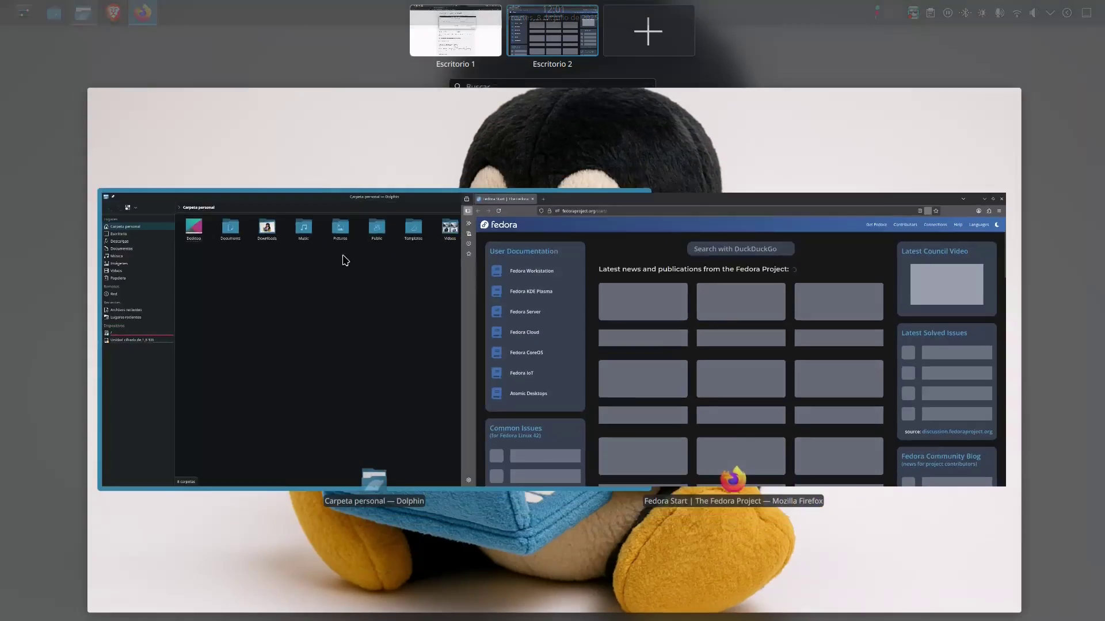
pyautogui.click(646, 306)
pyautogui.press('super+w')
pyautogui.moveTo(647, 324); pyautogui.dragTo(641, 43)
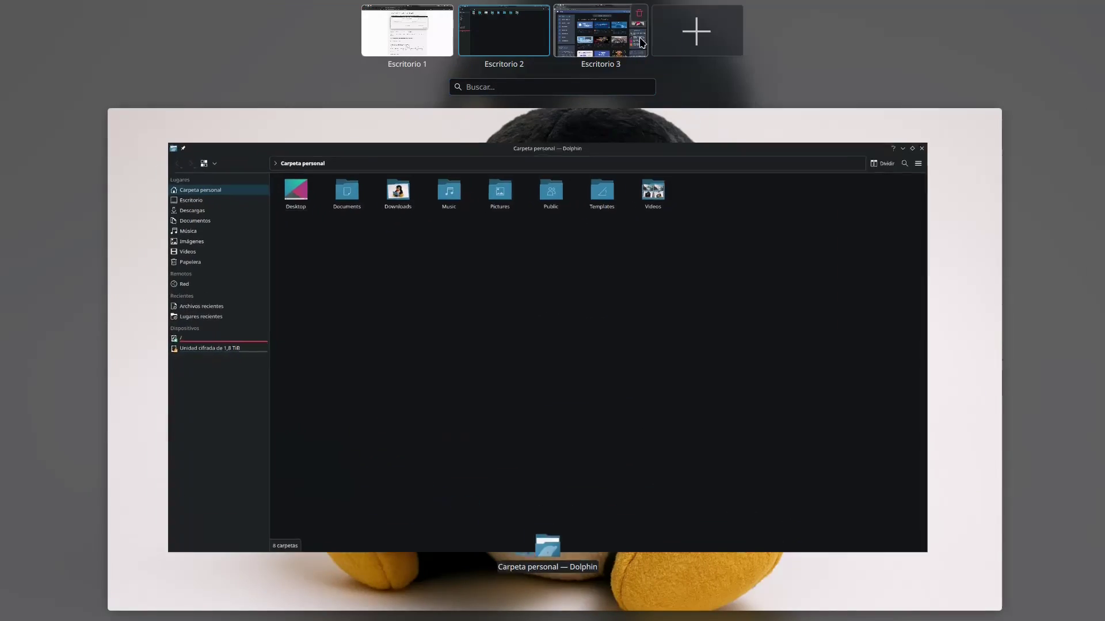
pyautogui.click(575, 51)
pyautogui.click(446, 323)
# Check the clock's calendar over Firefox and again after choosing the Dolphin window in the overview
pyautogui.click(553, 13)
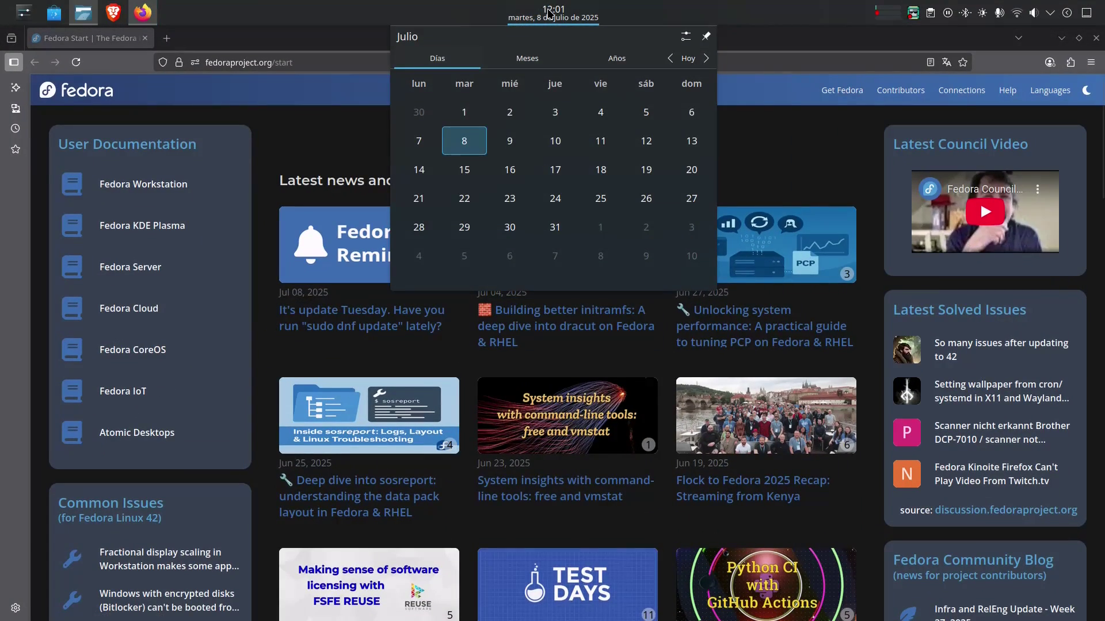
pyautogui.click(549, 13)
pyautogui.press('super+w')
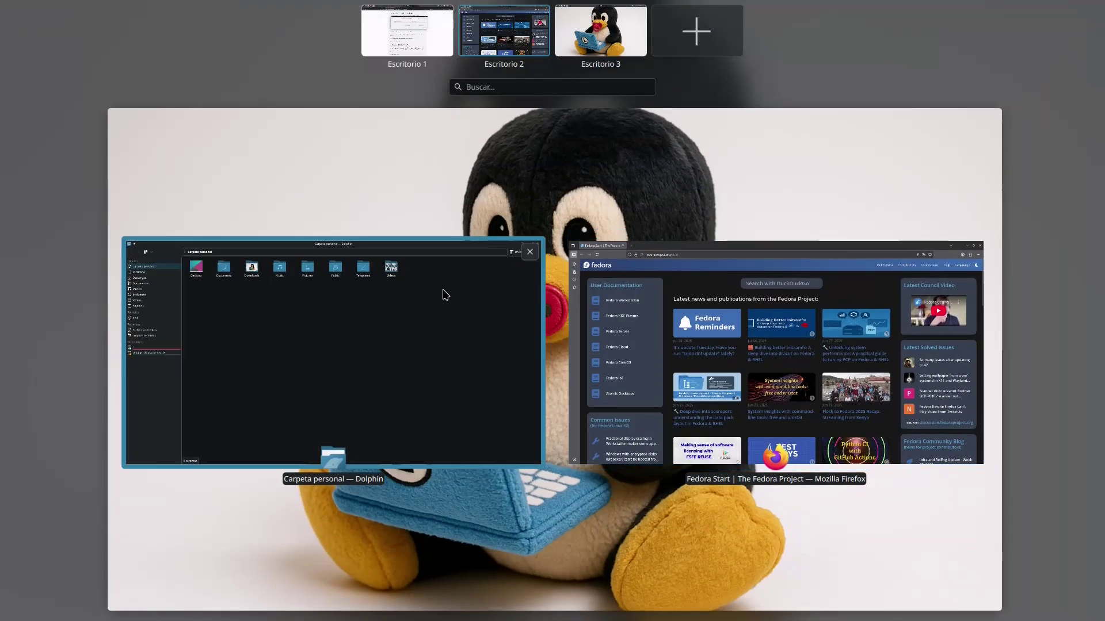
pyautogui.click(444, 294)
pyautogui.click(558, 3)
pyautogui.click(558, 4)
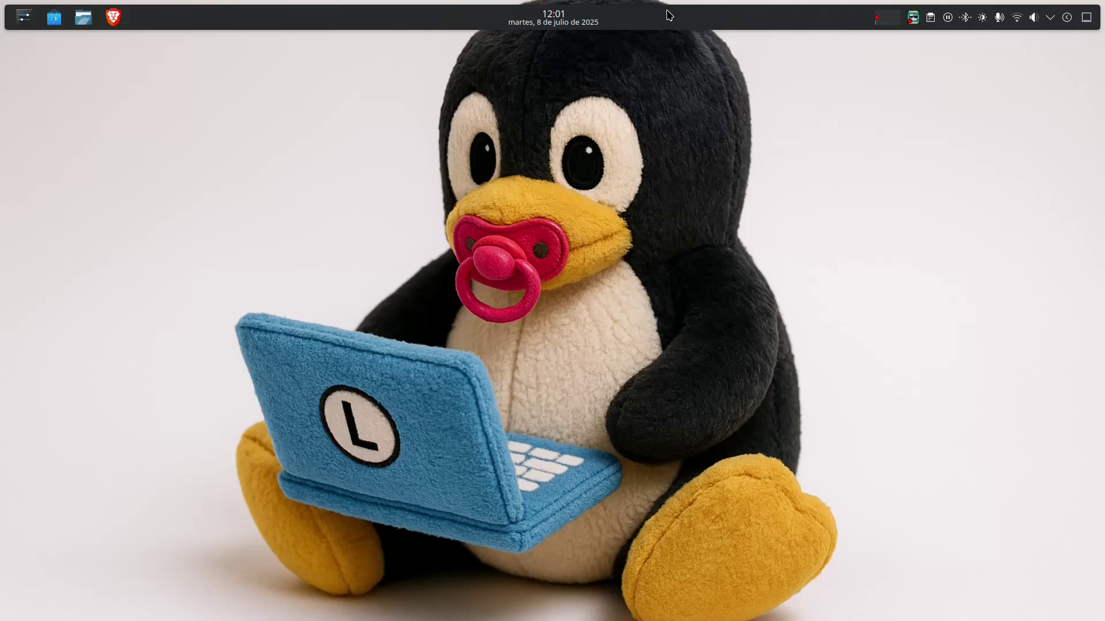
# Set the digital clock's date format to Fecha corta in its preferences and apply the change
pyautogui.rightClick(668, 14)
pyautogui.click(711, 47)
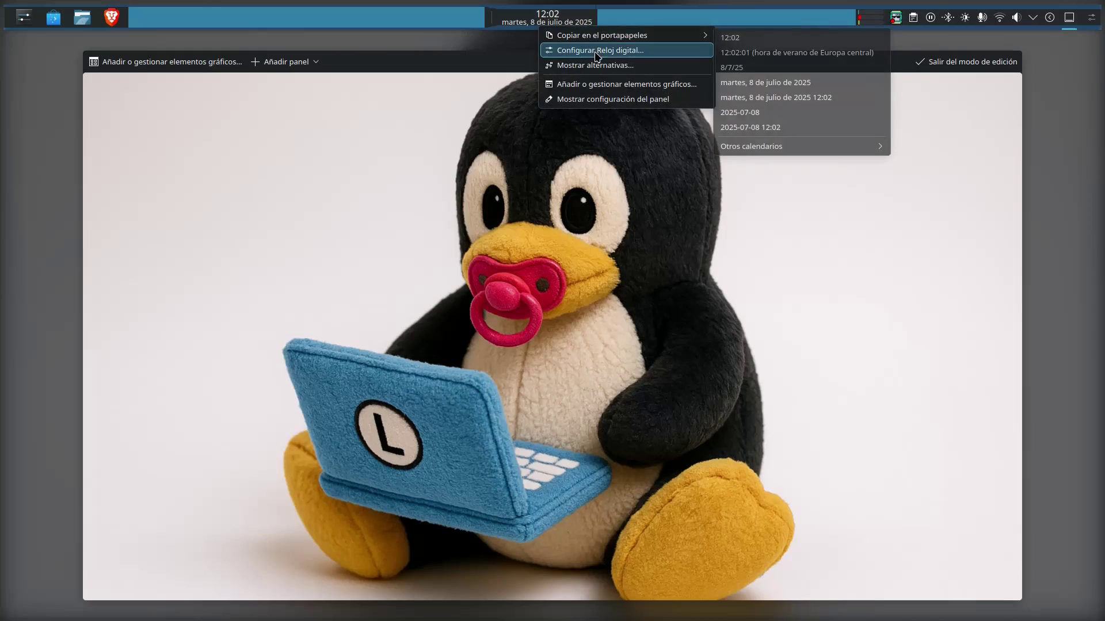
pyautogui.click(639, 50)
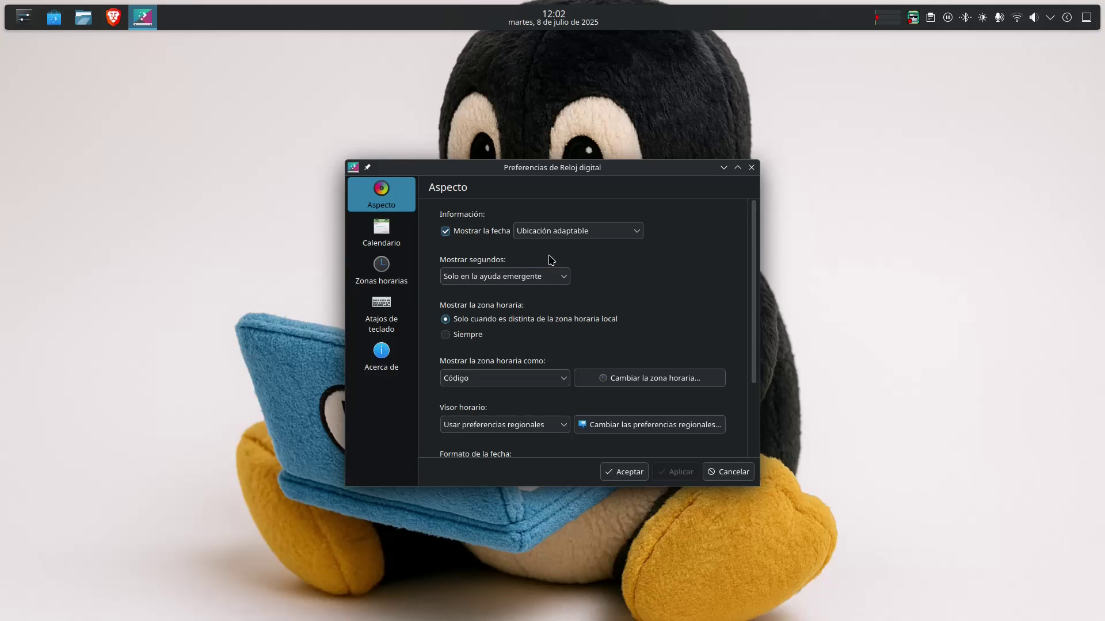
pyautogui.scroll(-3, 573, 362)
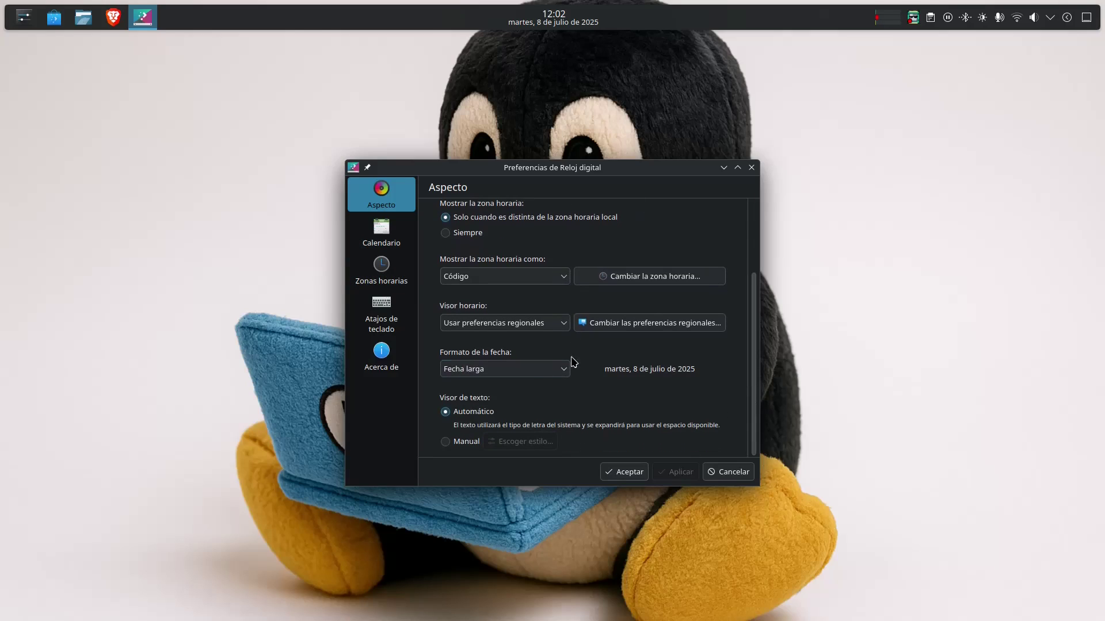
pyautogui.click(532, 368)
pyautogui.click(559, 404)
pyautogui.click(662, 471)
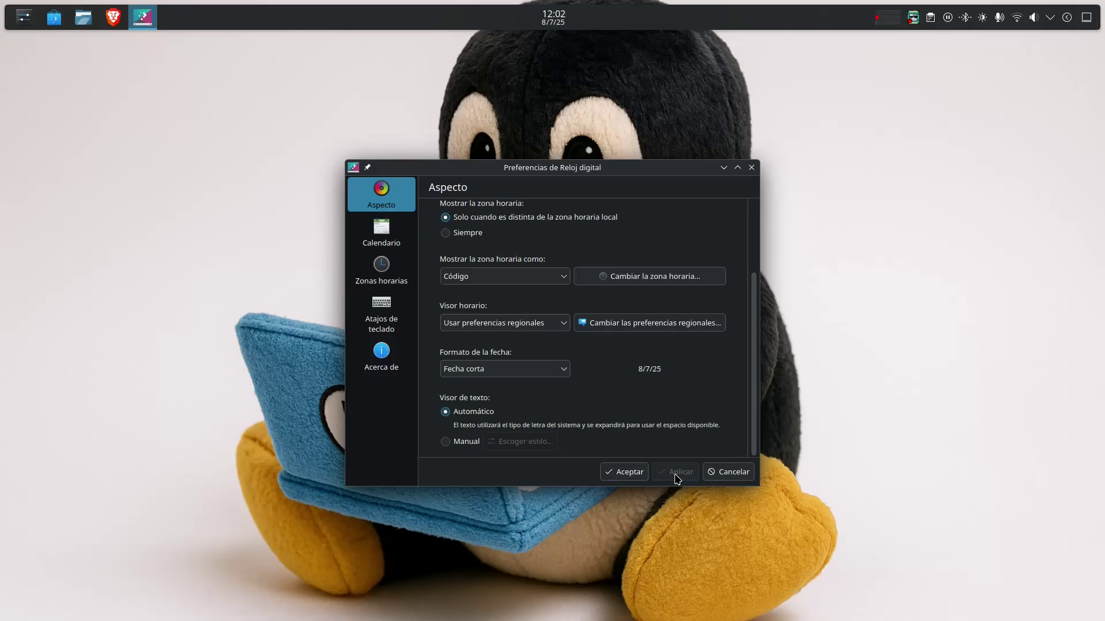
# Restore the digital clock's date format to Fecha larga and accept the preferences
pyautogui.click(505, 371)
pyautogui.click(464, 387)
pyautogui.click(624, 472)
# Enter the panel's edit mode and move the system monitor sensor widget from the upper panel onto the middle of the desktop
pyautogui.rightClick(629, 224)
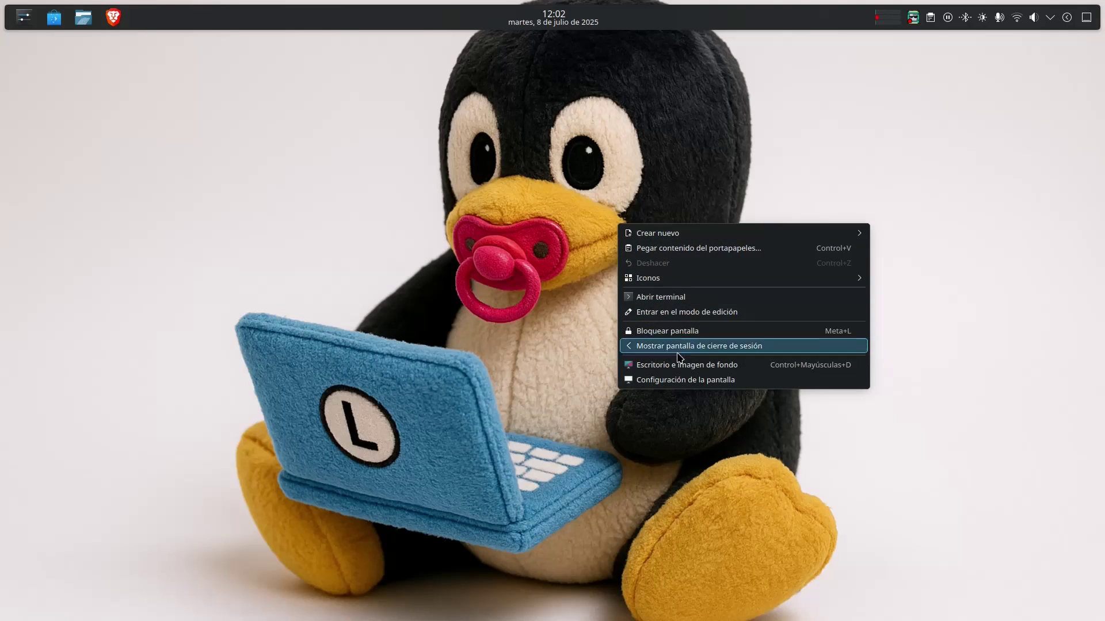
pyautogui.click(950, 320)
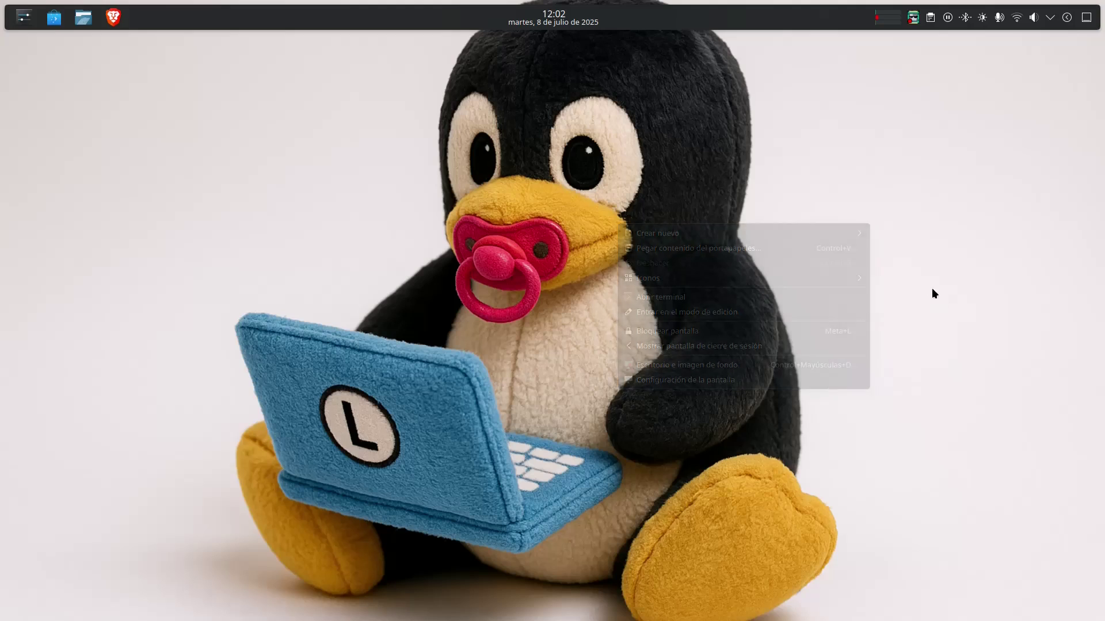
pyautogui.rightClick(744, 18)
pyautogui.click(774, 49)
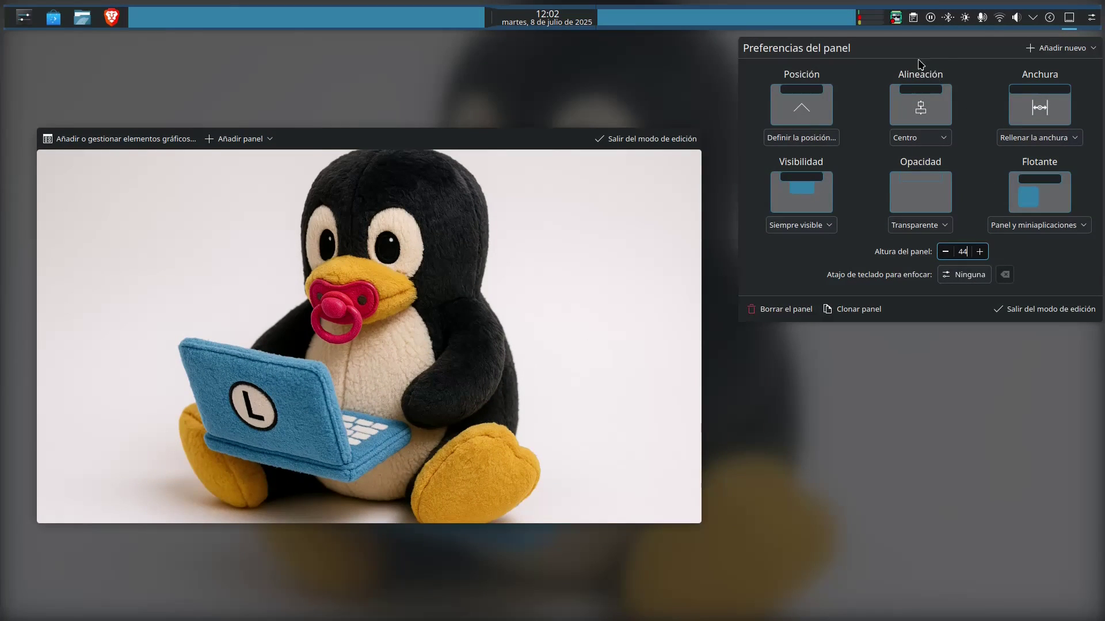
pyautogui.moveTo(869, 18); pyautogui.dragTo(375, 311)
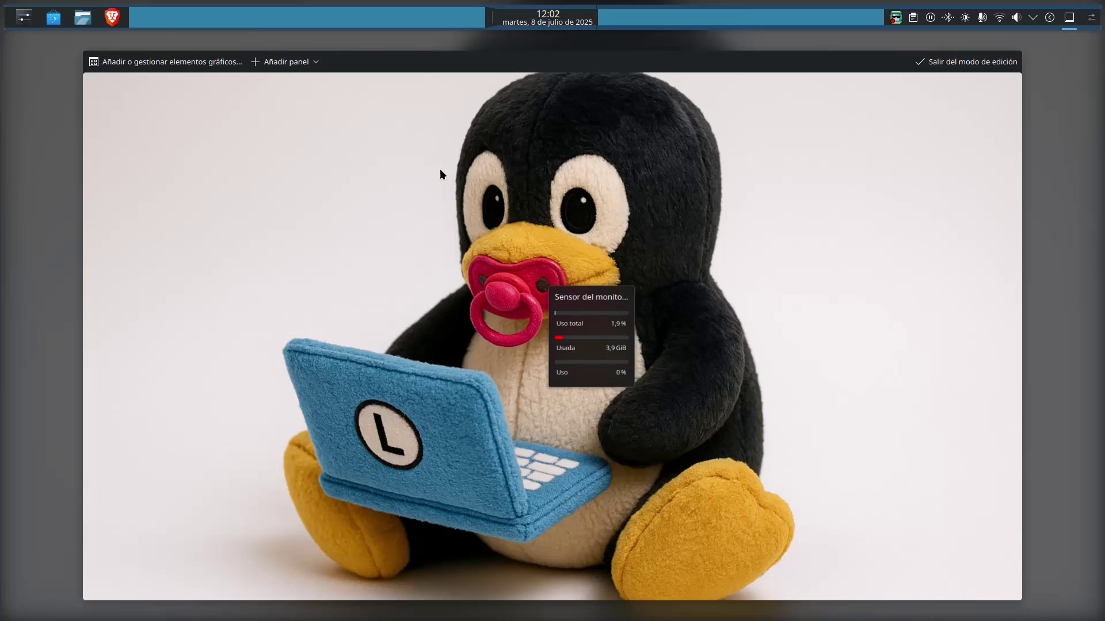
# Add the Brillo y color widget, place it in the upper panel beside the system tray, and leave edit mode
pyautogui.click(189, 64)
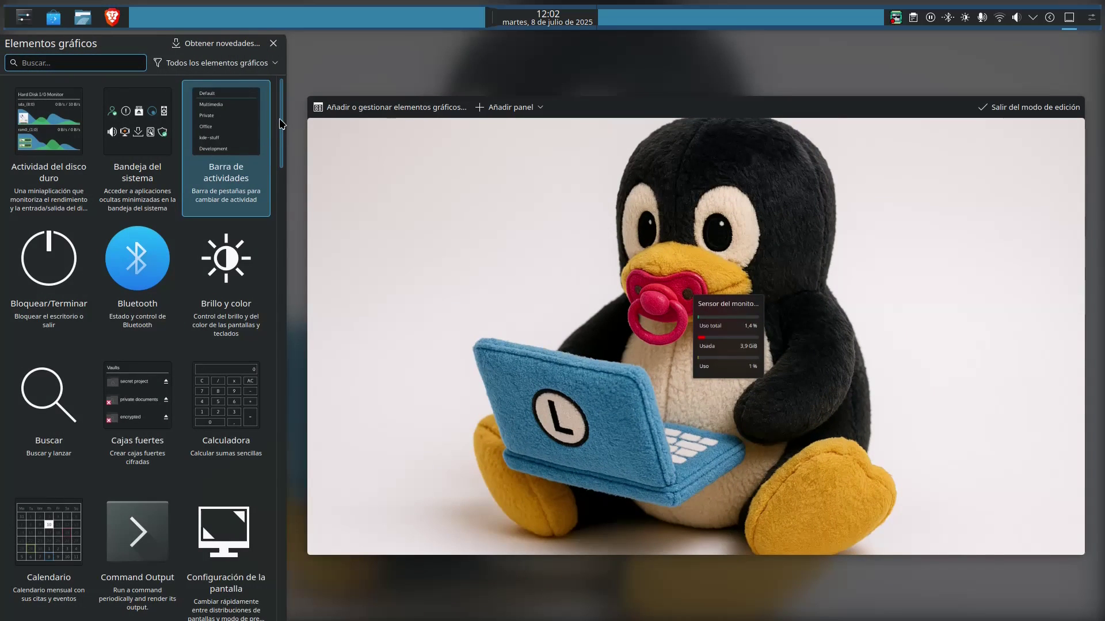
pyautogui.moveTo(230, 282); pyautogui.dragTo(530, 287)
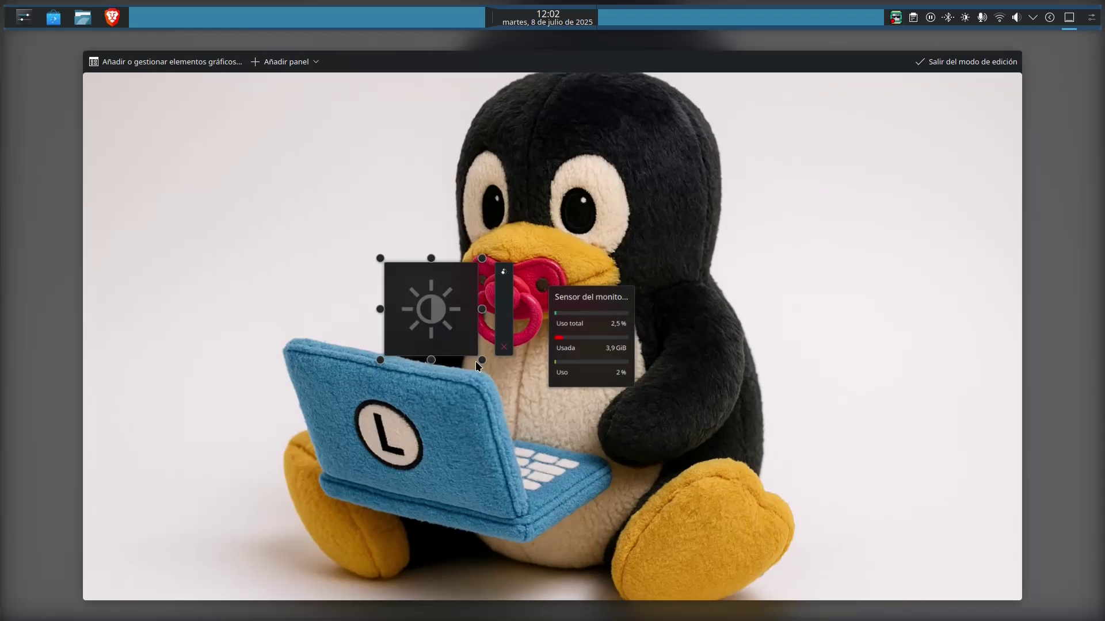
pyautogui.moveTo(475, 361); pyautogui.dragTo(882, 100)
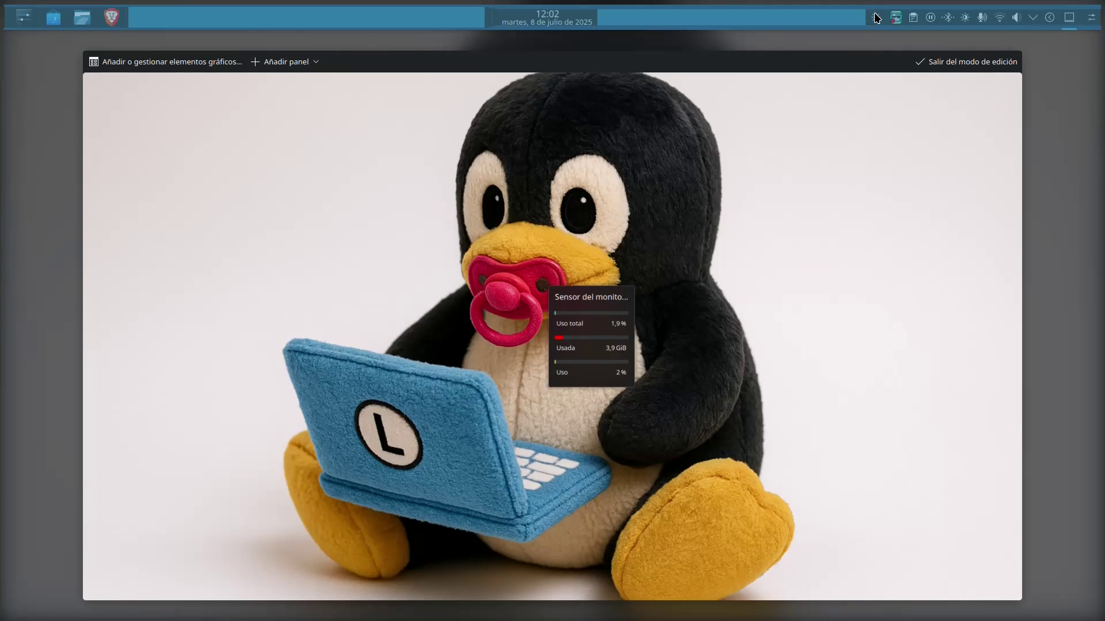
pyautogui.click(965, 61)
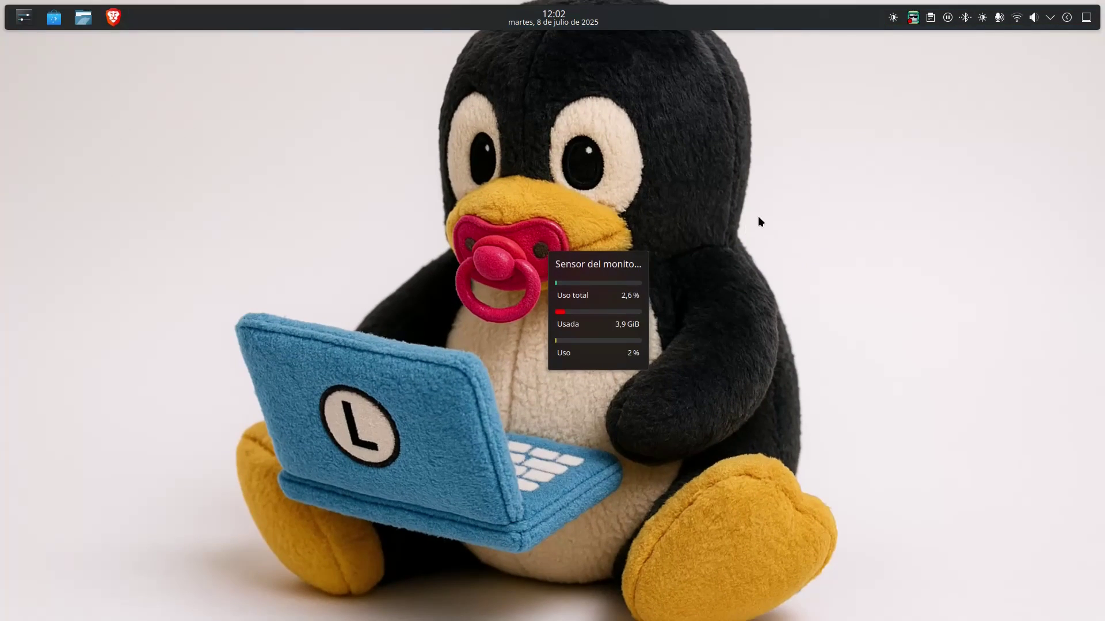